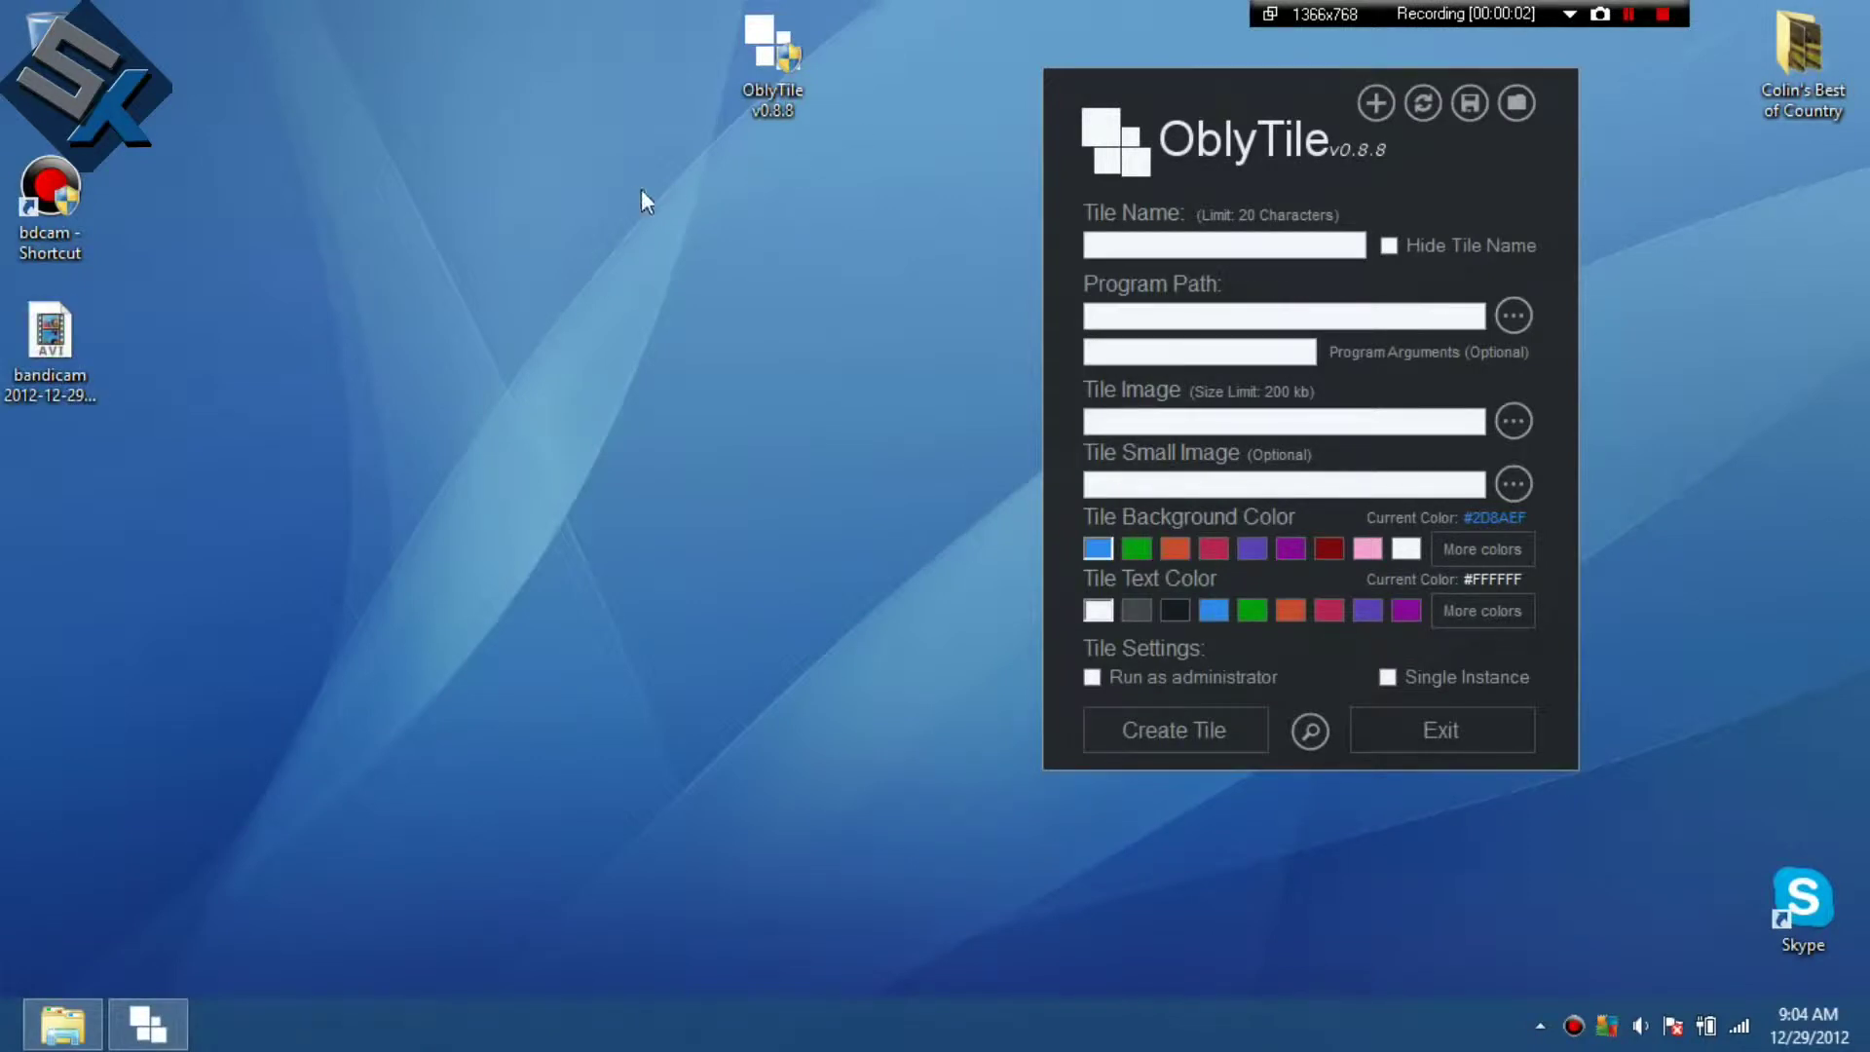
Unpin the Facebook tile from the Windows 8 Start screen.
{"action": "key", "text": "super"}
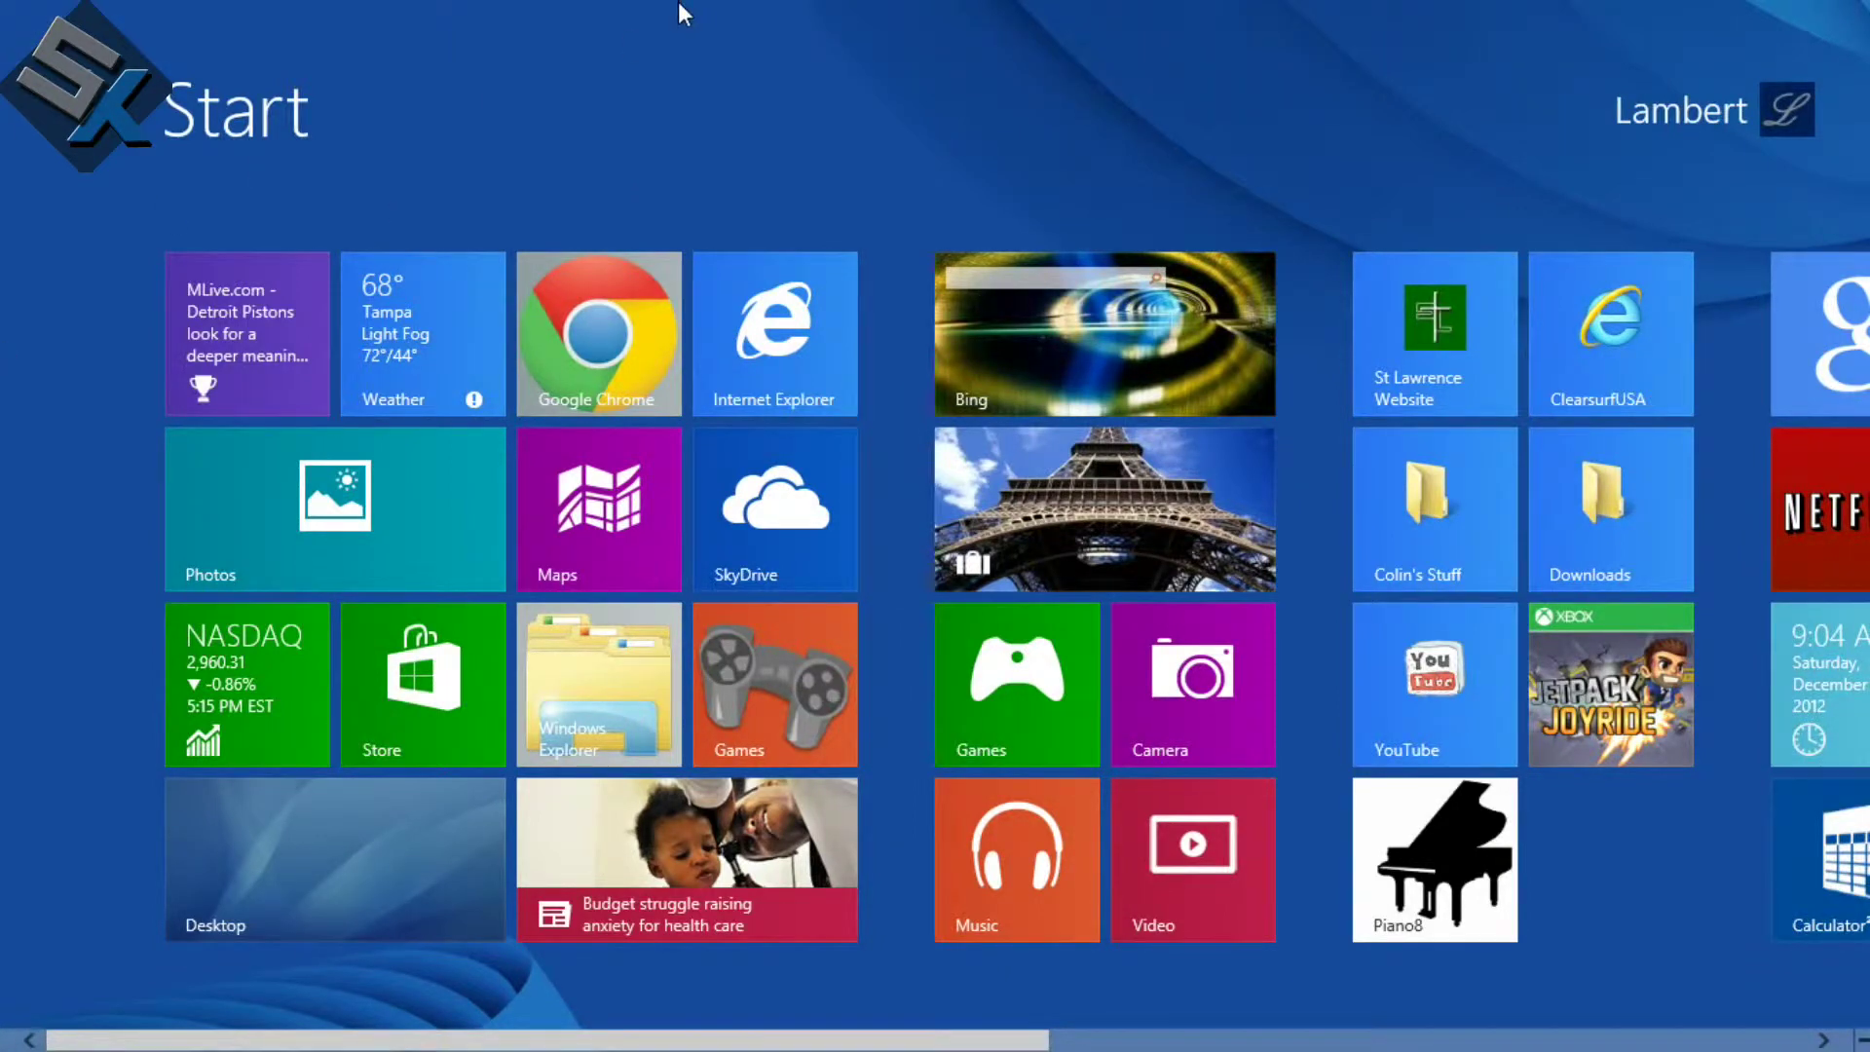
{"action": "key", "text": "super"}
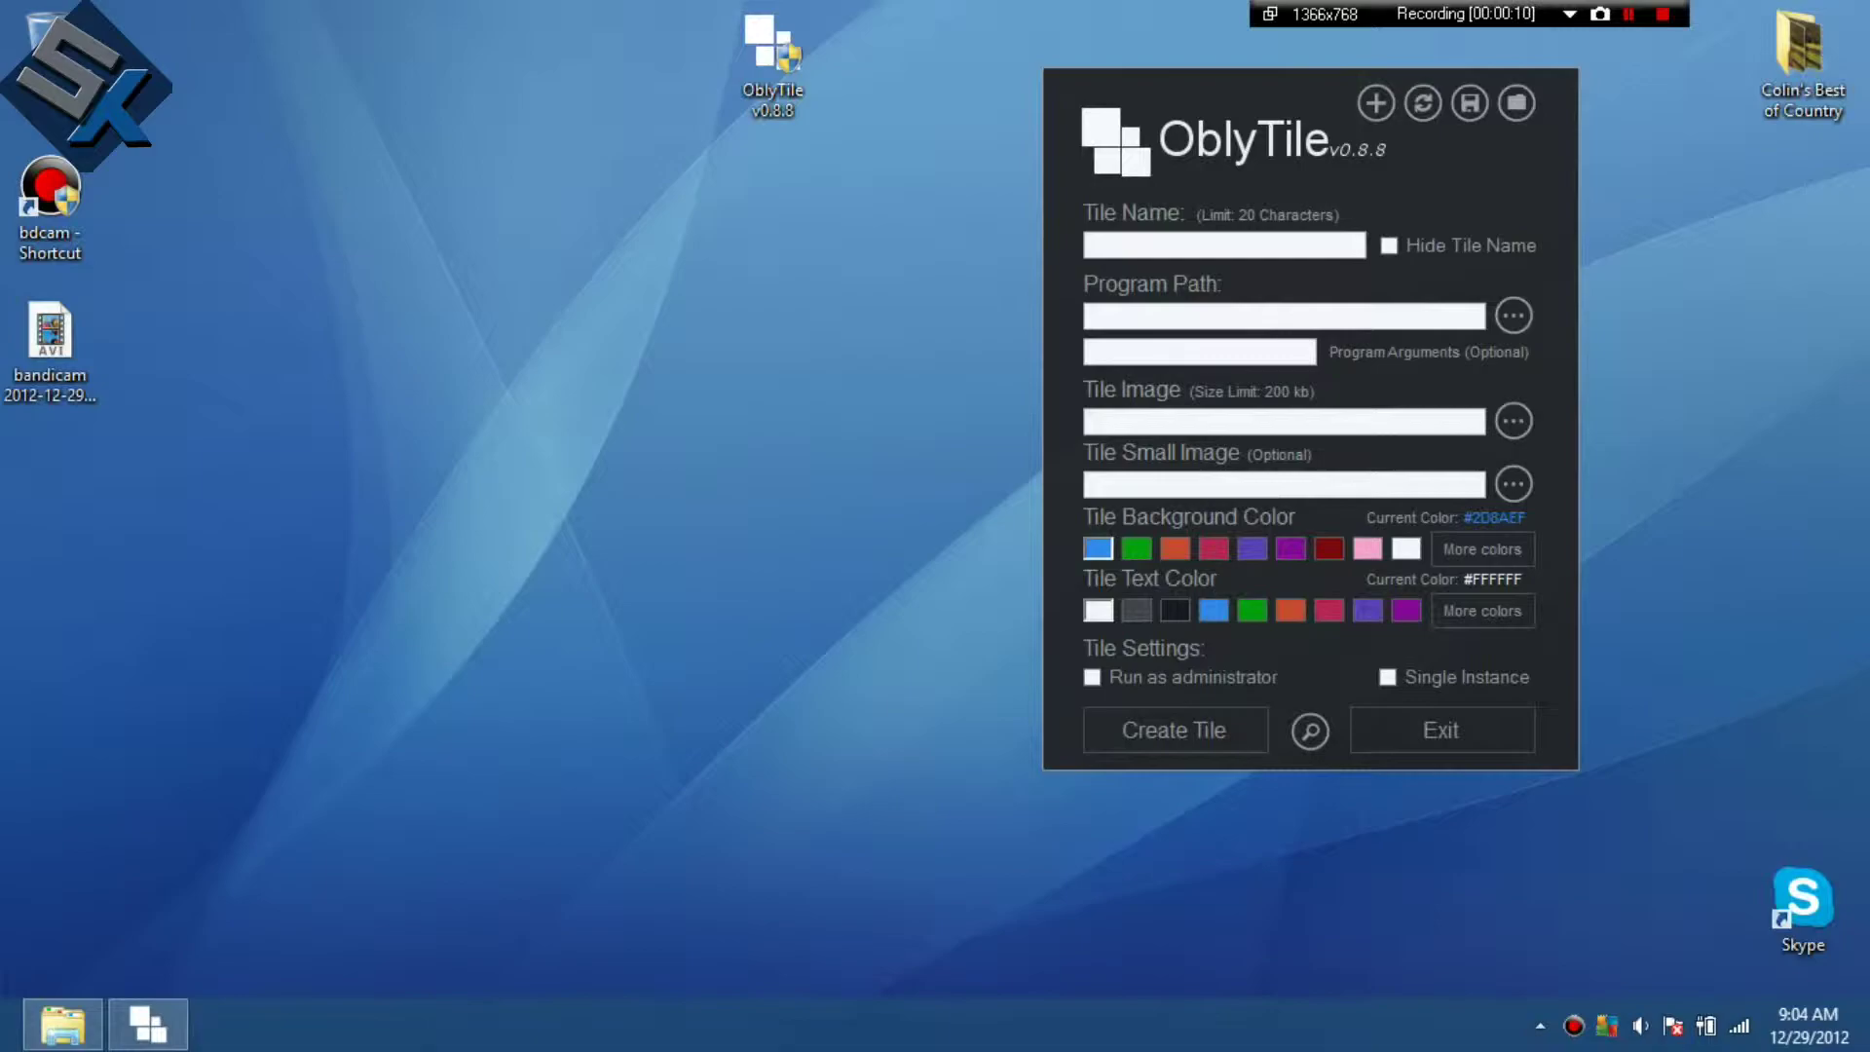
{"action": "left_click", "coordinate": [19, 1037]}
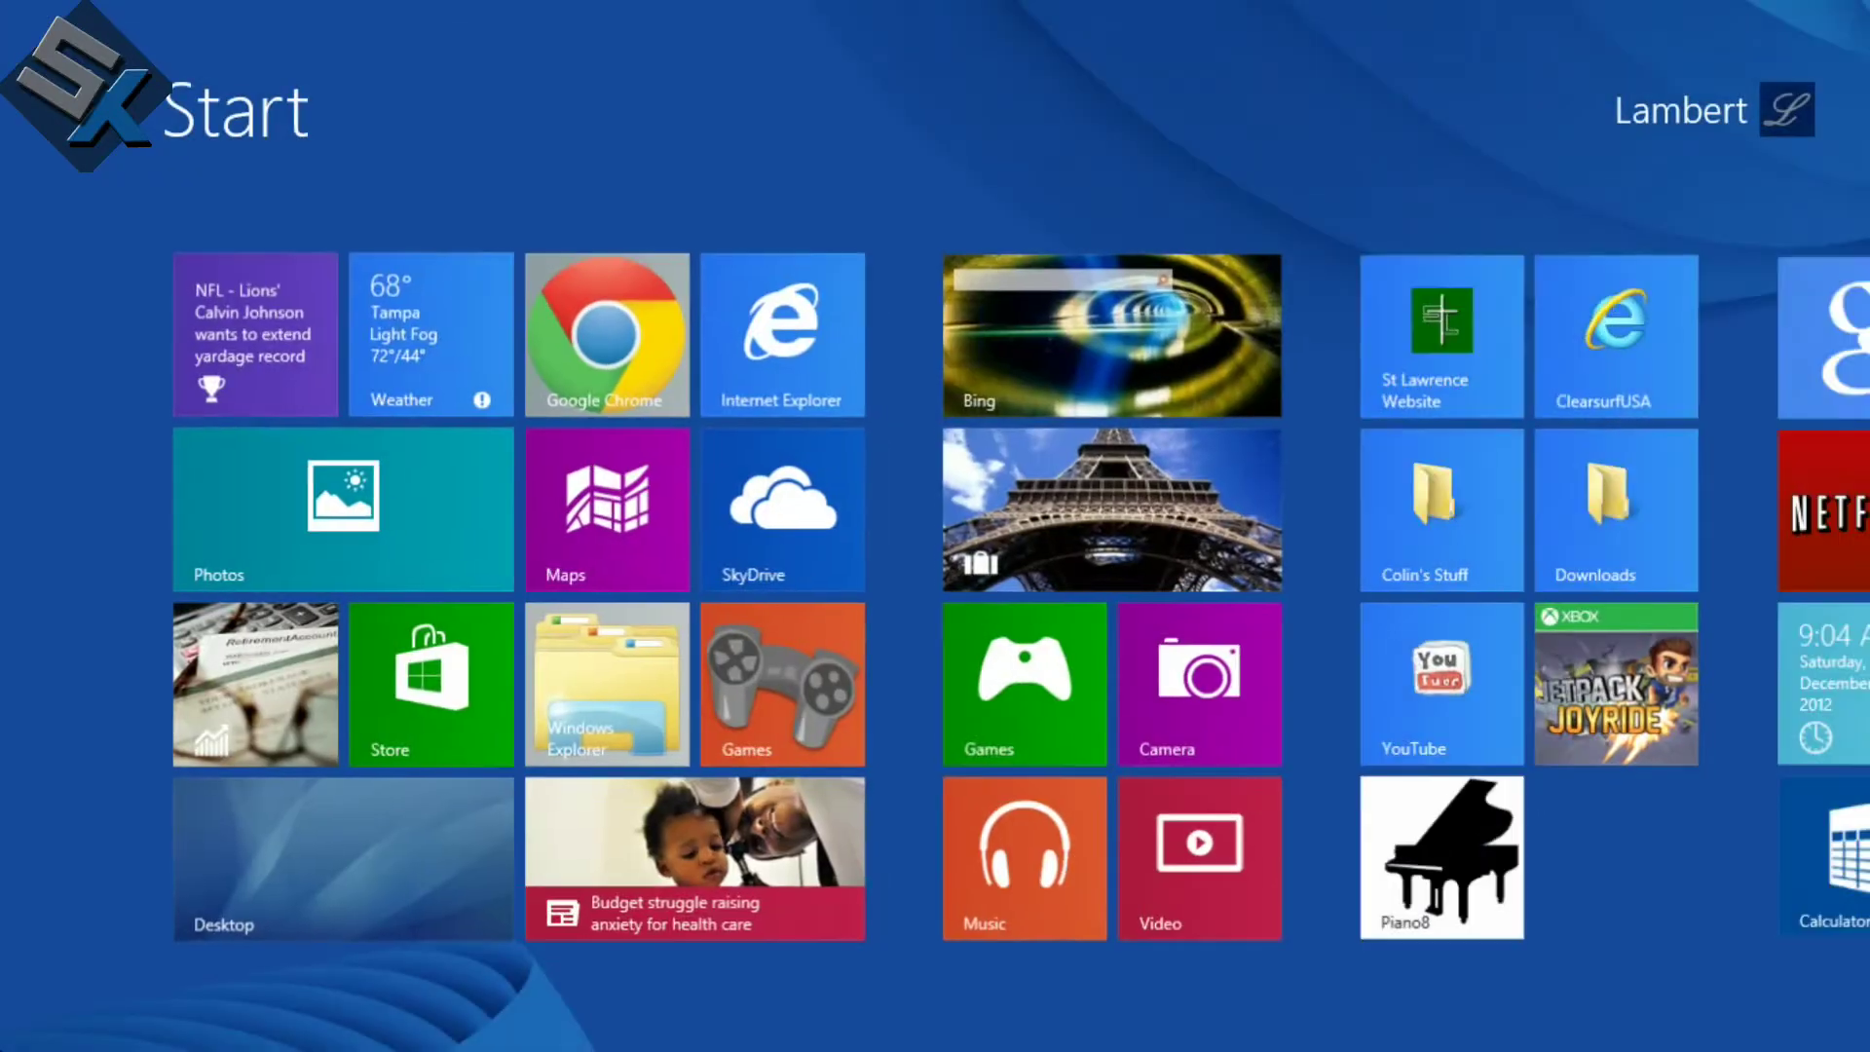
{"action": "scroll", "coordinate": [281, 676], "scroll_direction": "down", "scroll_amount": 5}
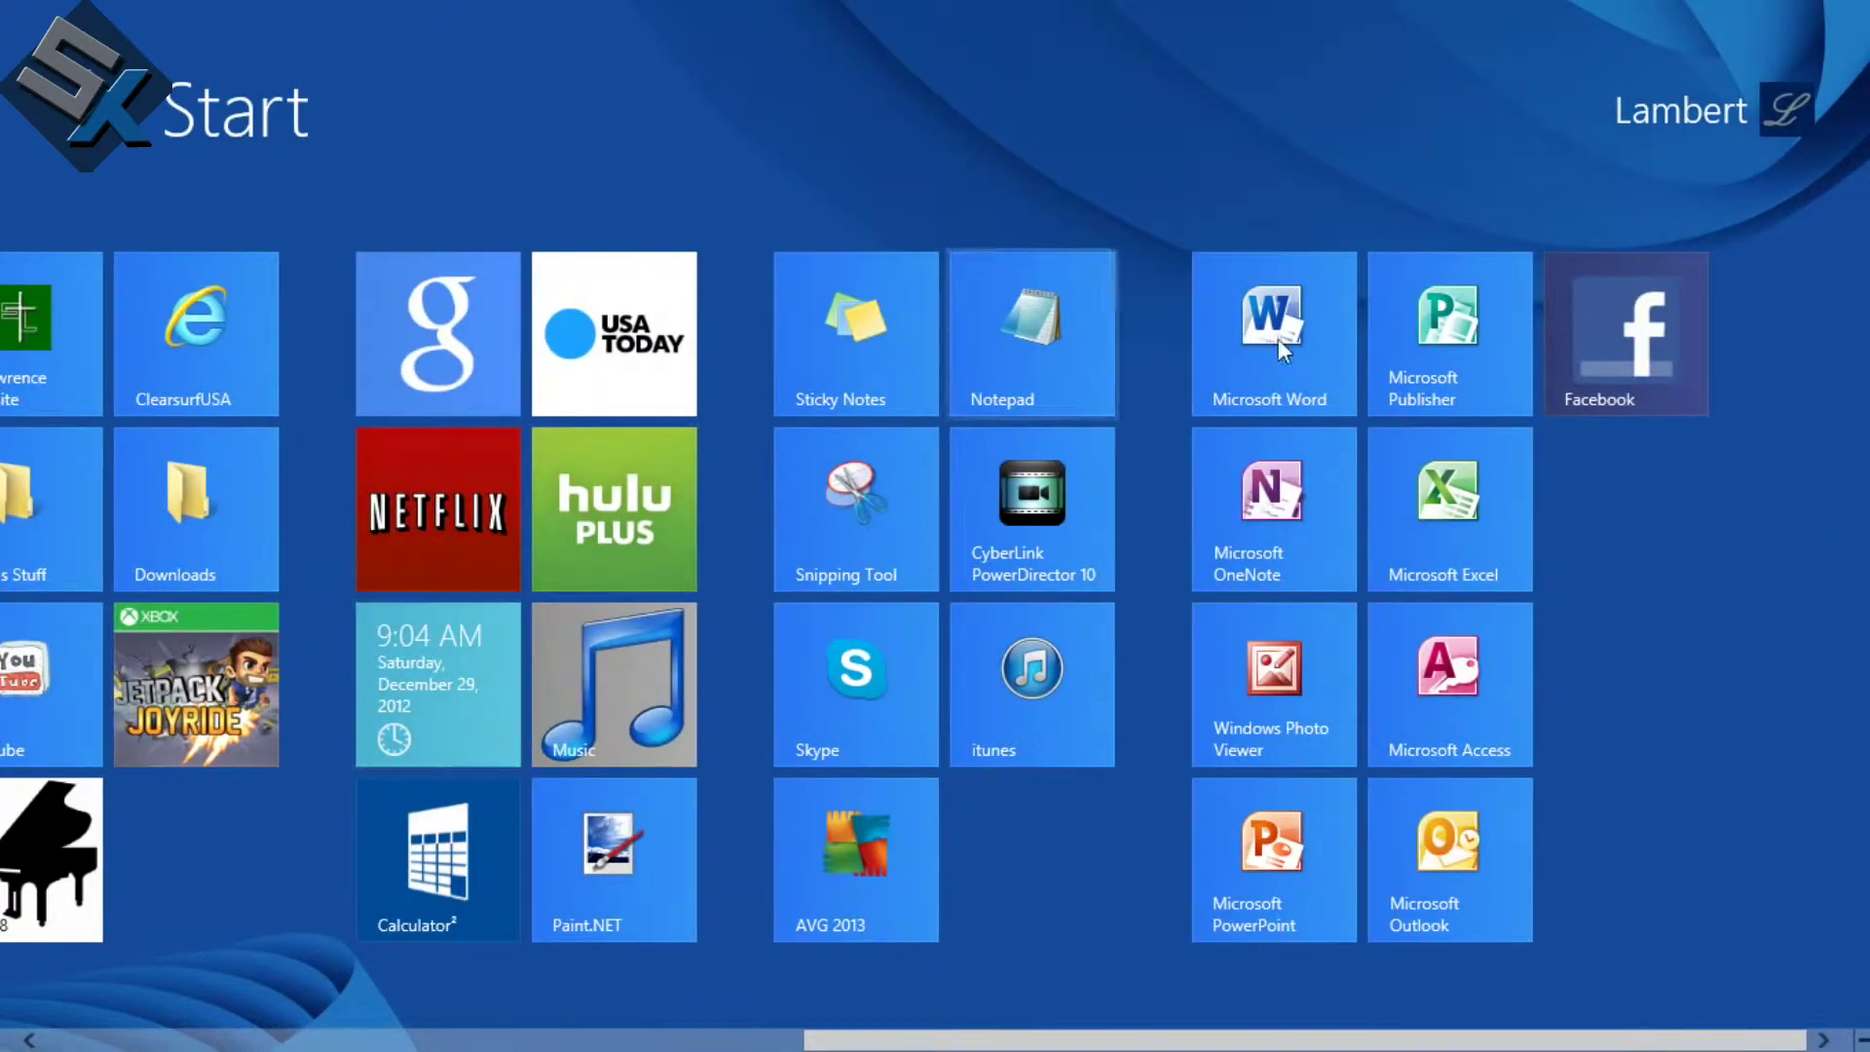
{"action": "right_click", "coordinate": [1621, 358]}
{"action": "left_click", "coordinate": [68, 982]}
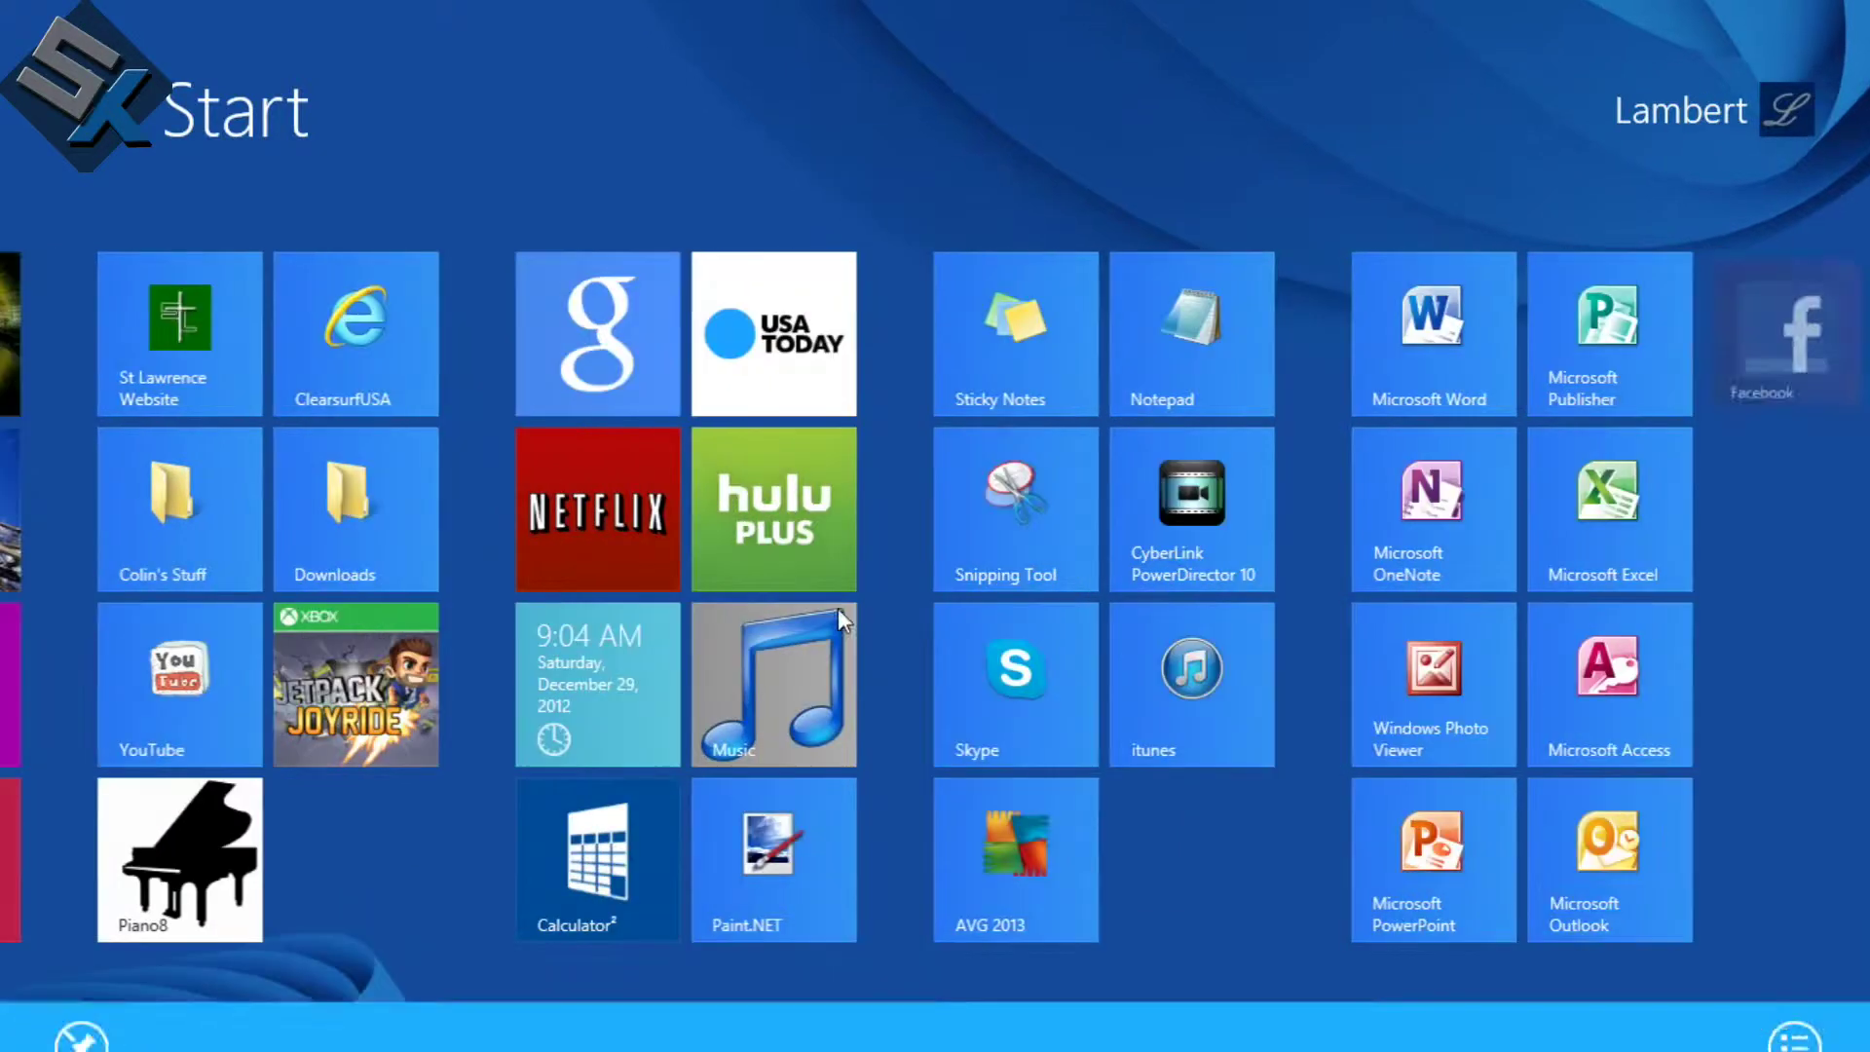
Switch to the desktop and back, then scroll the Start screen tiles to confirm Facebook is gone.
{"action": "scroll", "coordinate": [1519, 399], "scroll_direction": "up", "scroll_amount": 5}
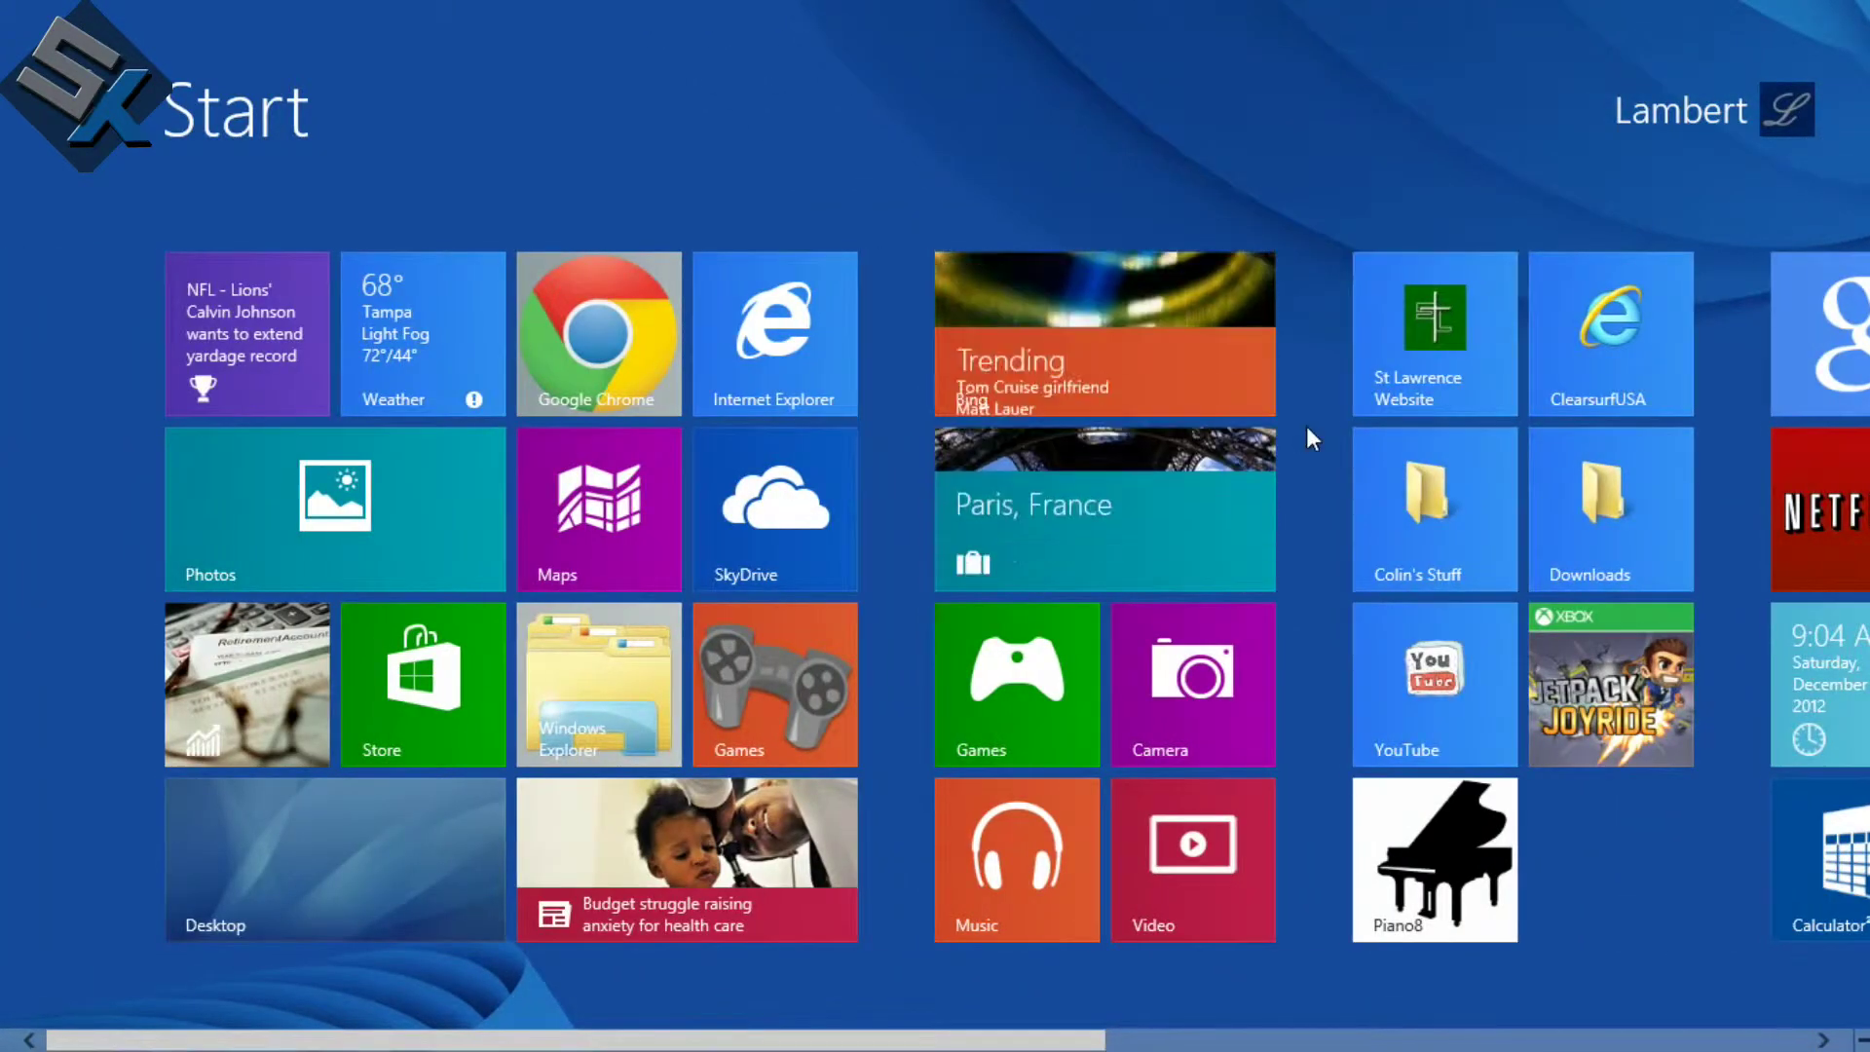
{"action": "key", "text": "super"}
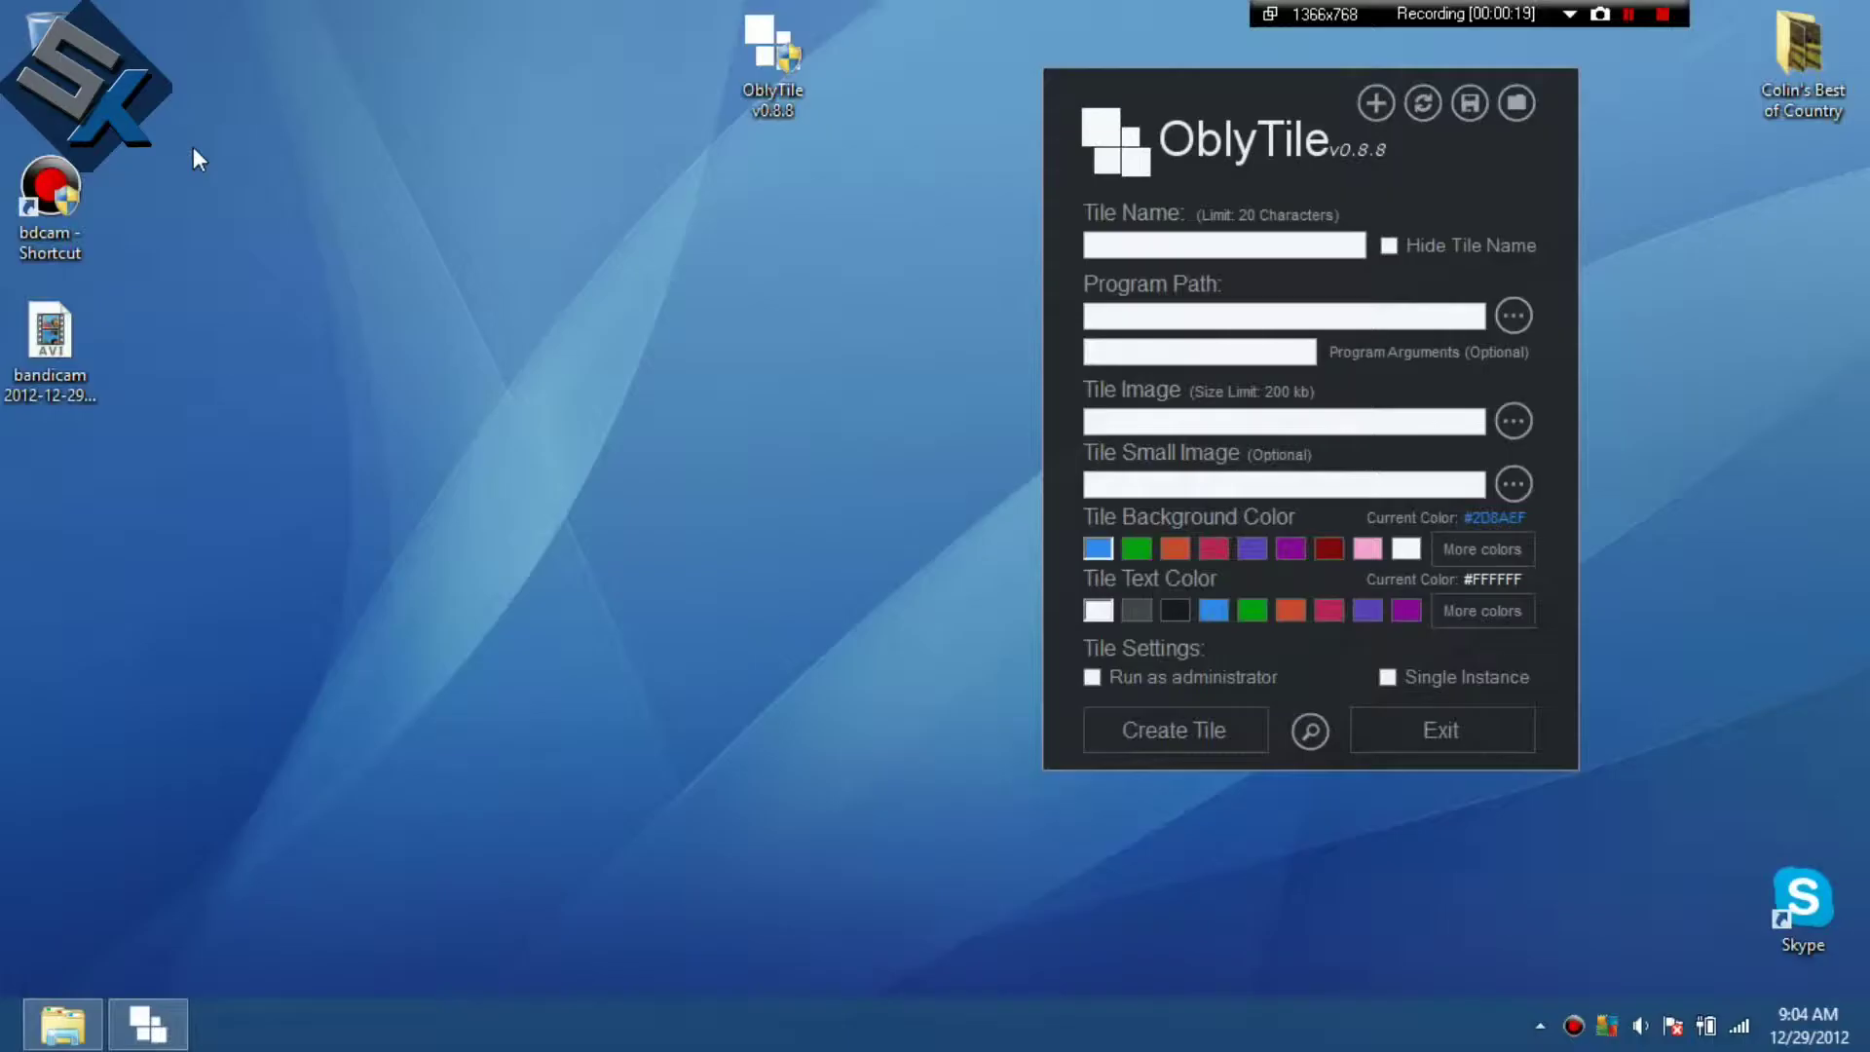
{"action": "key", "text": "super"}
{"action": "scroll", "coordinate": [748, 267], "scroll_direction": "down", "scroll_amount": 4}
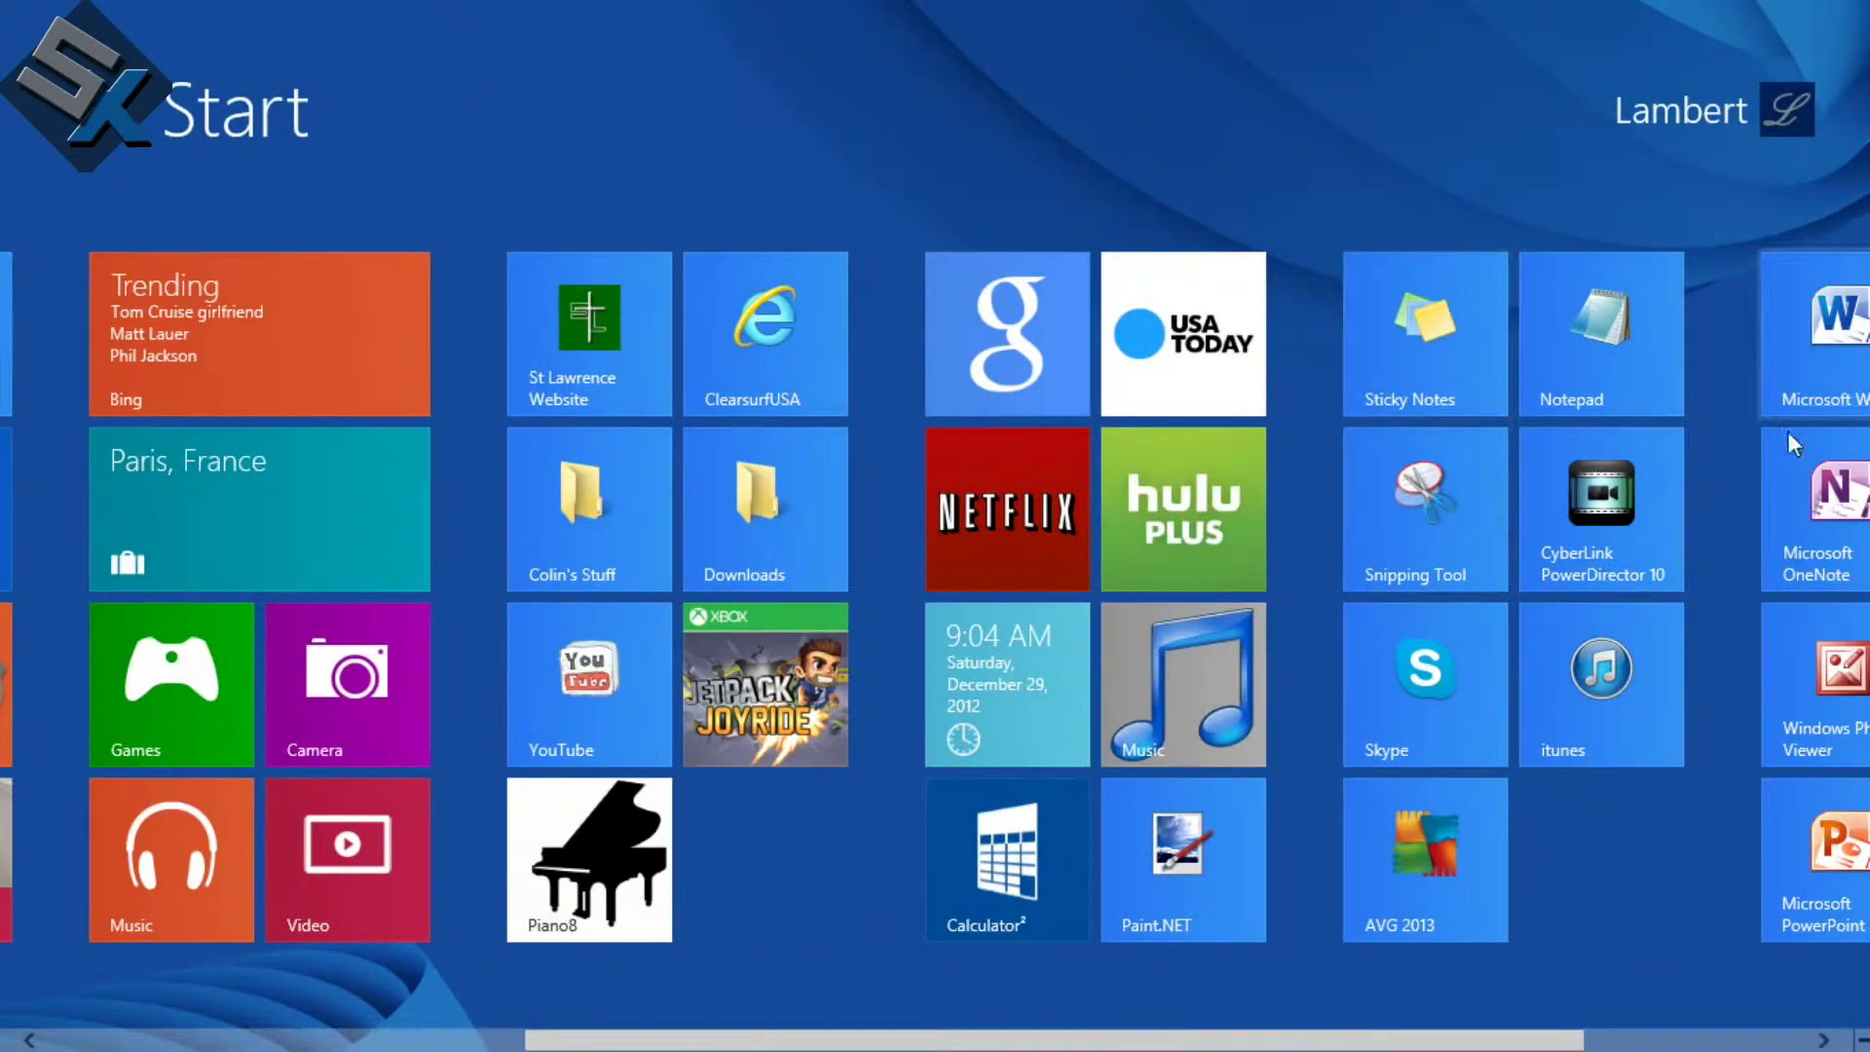
{"action": "scroll", "coordinate": [1500, 409], "scroll_direction": "up", "scroll_amount": 4}
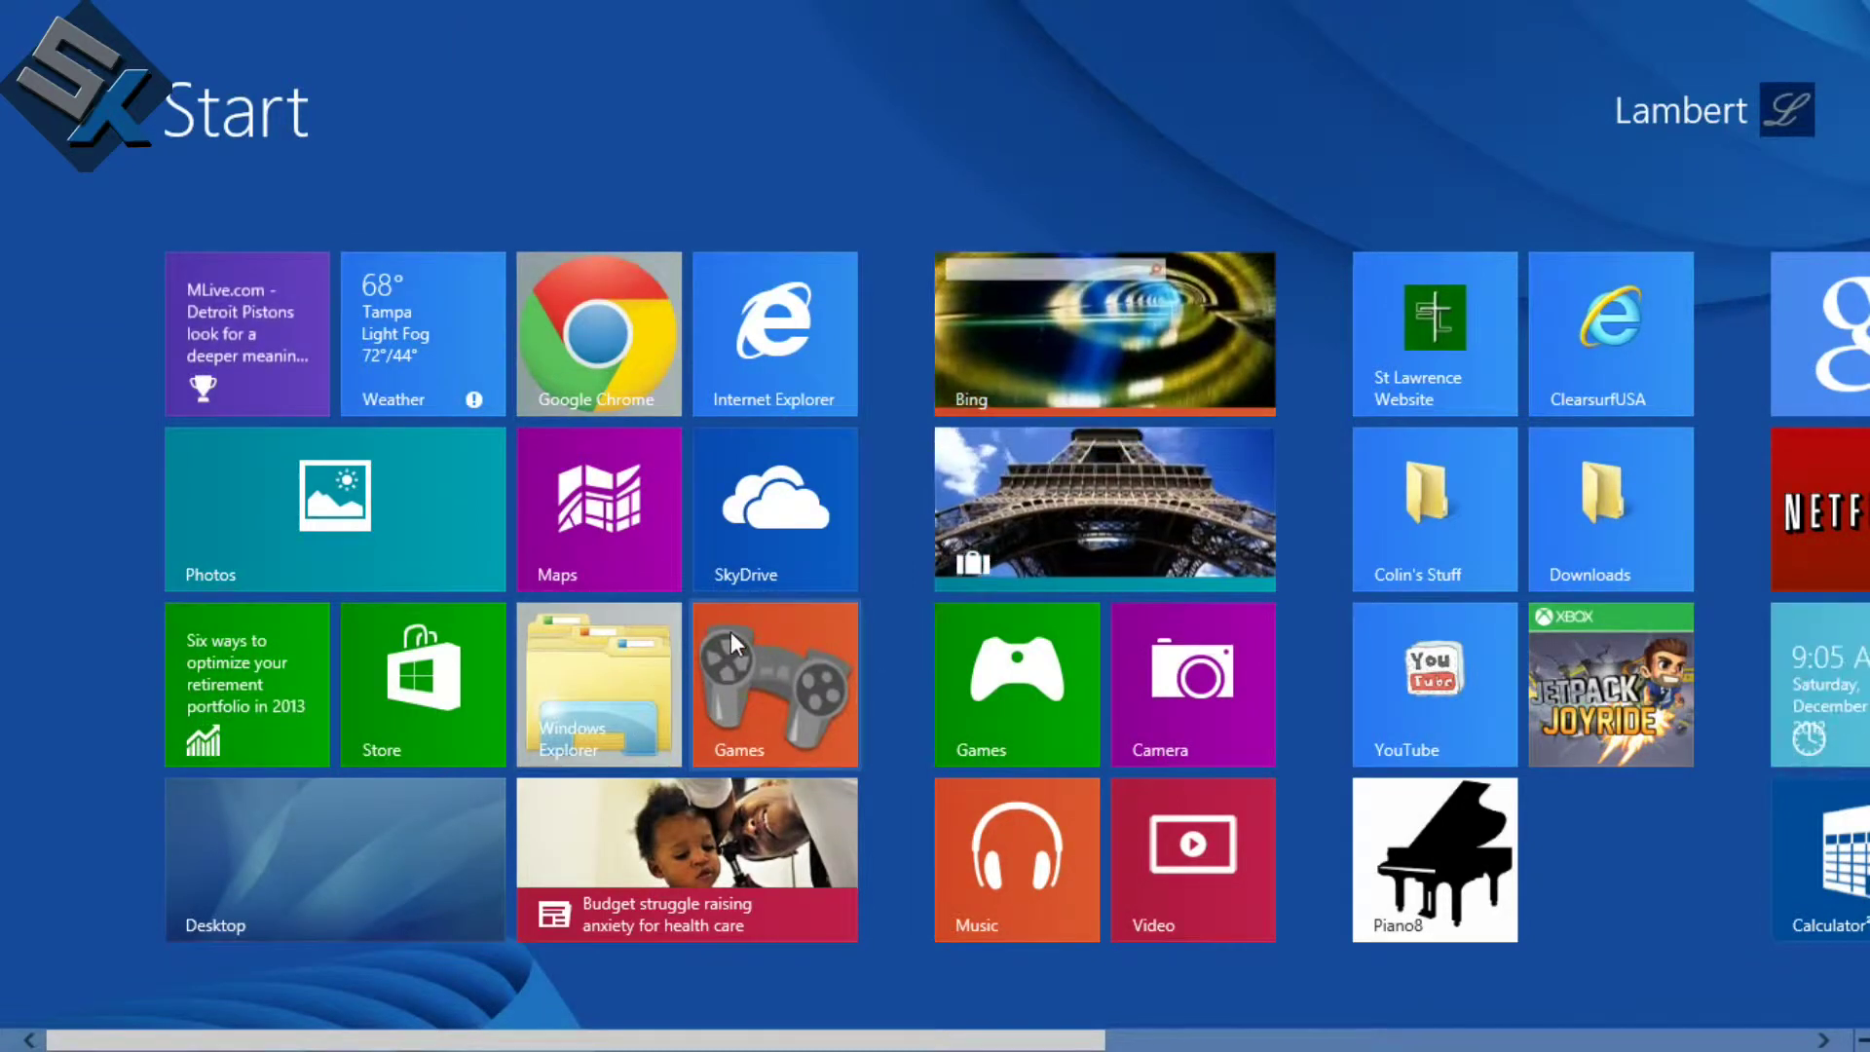
{"action": "scroll", "coordinate": [762, 610], "scroll_direction": "down", "scroll_amount": 3}
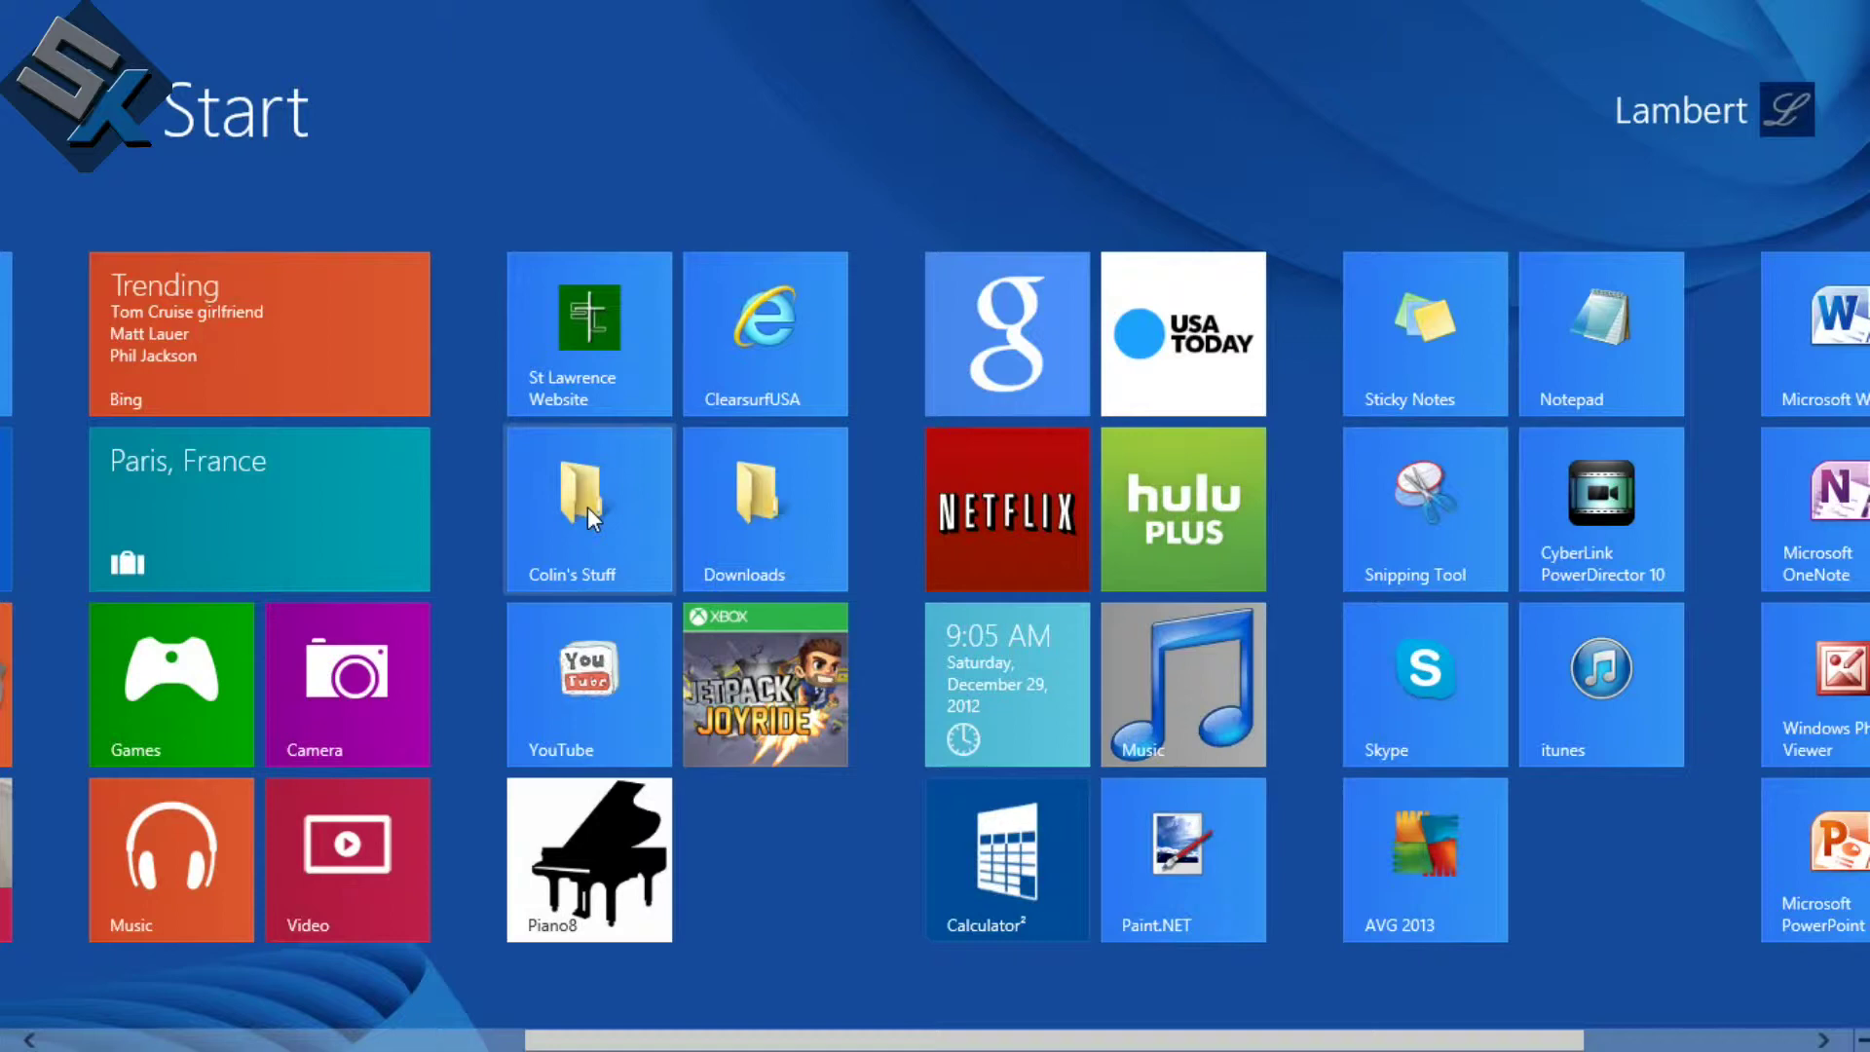
Check that the Downloads folder is empty, close it, and move OblyTile toward the desktop's centre.
{"action": "left_click", "coordinate": [745, 492]}
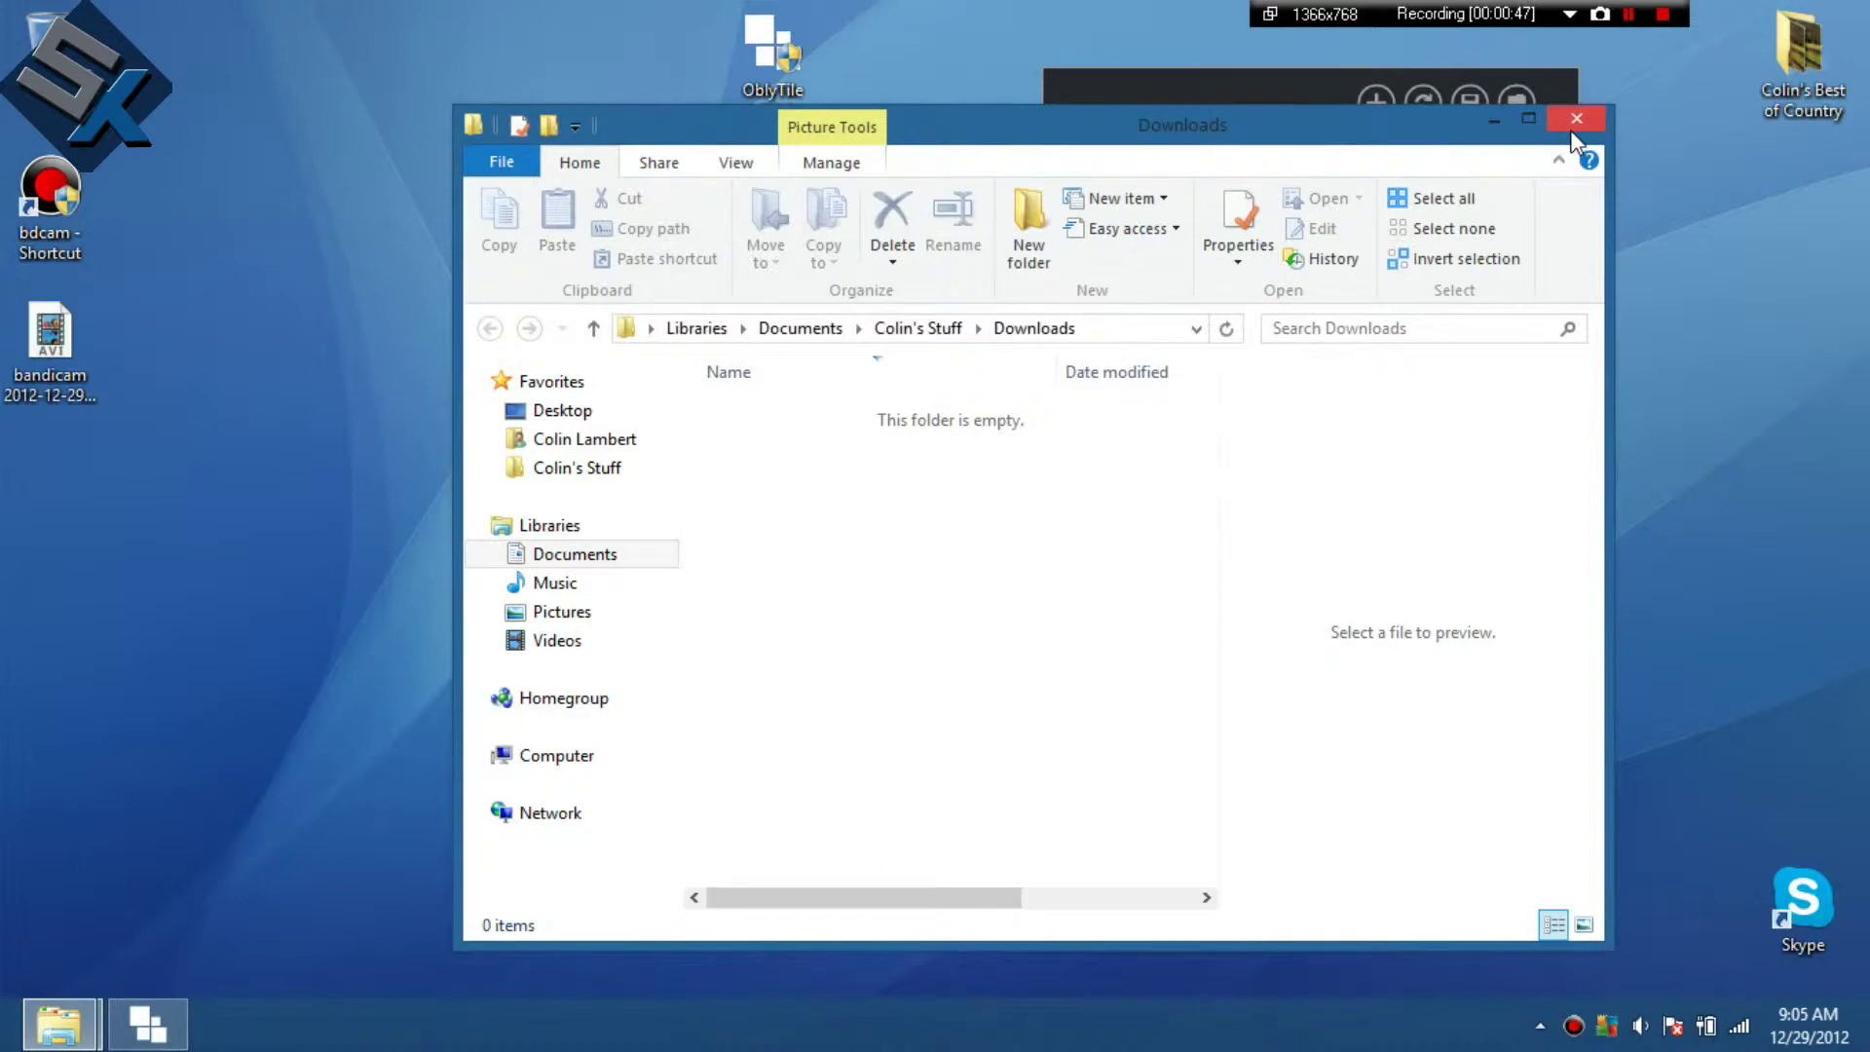
{"action": "left_click", "coordinate": [1577, 118]}
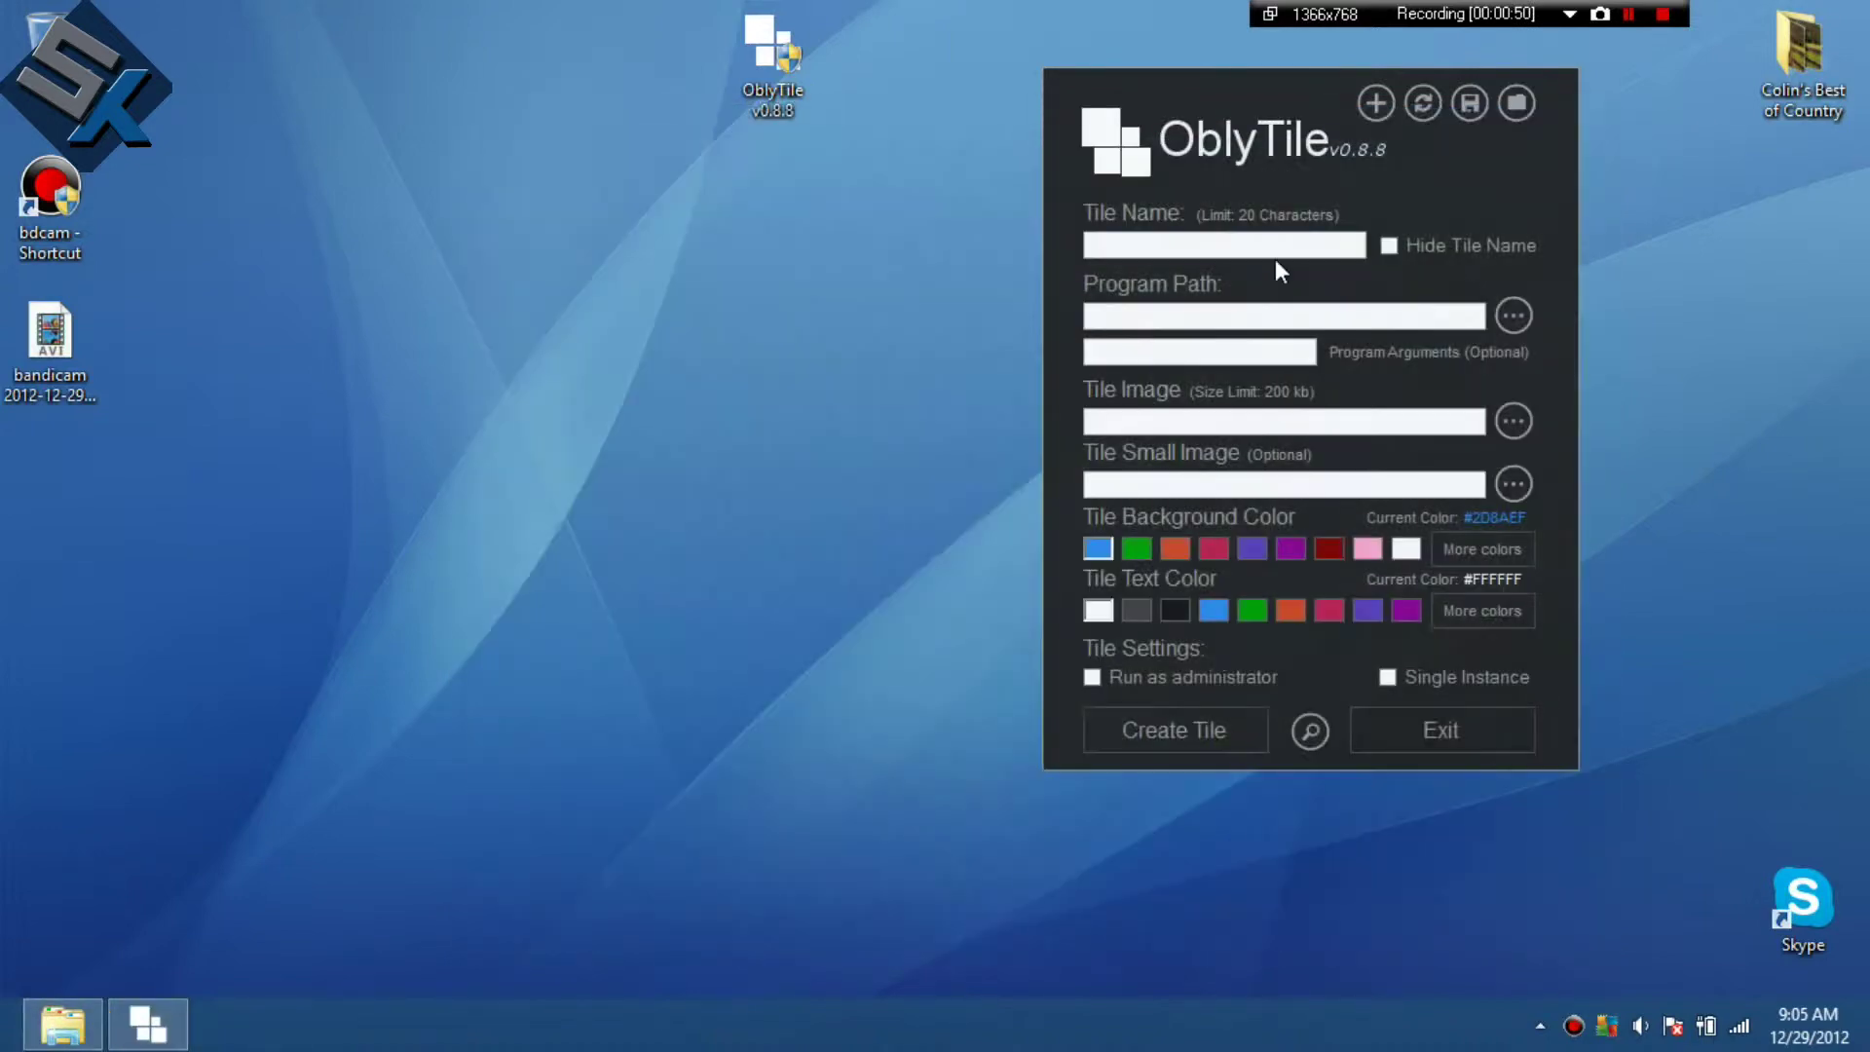
{"action": "left_click_drag", "start_coordinate": [1238, 146], "coordinate": [897, 386]}
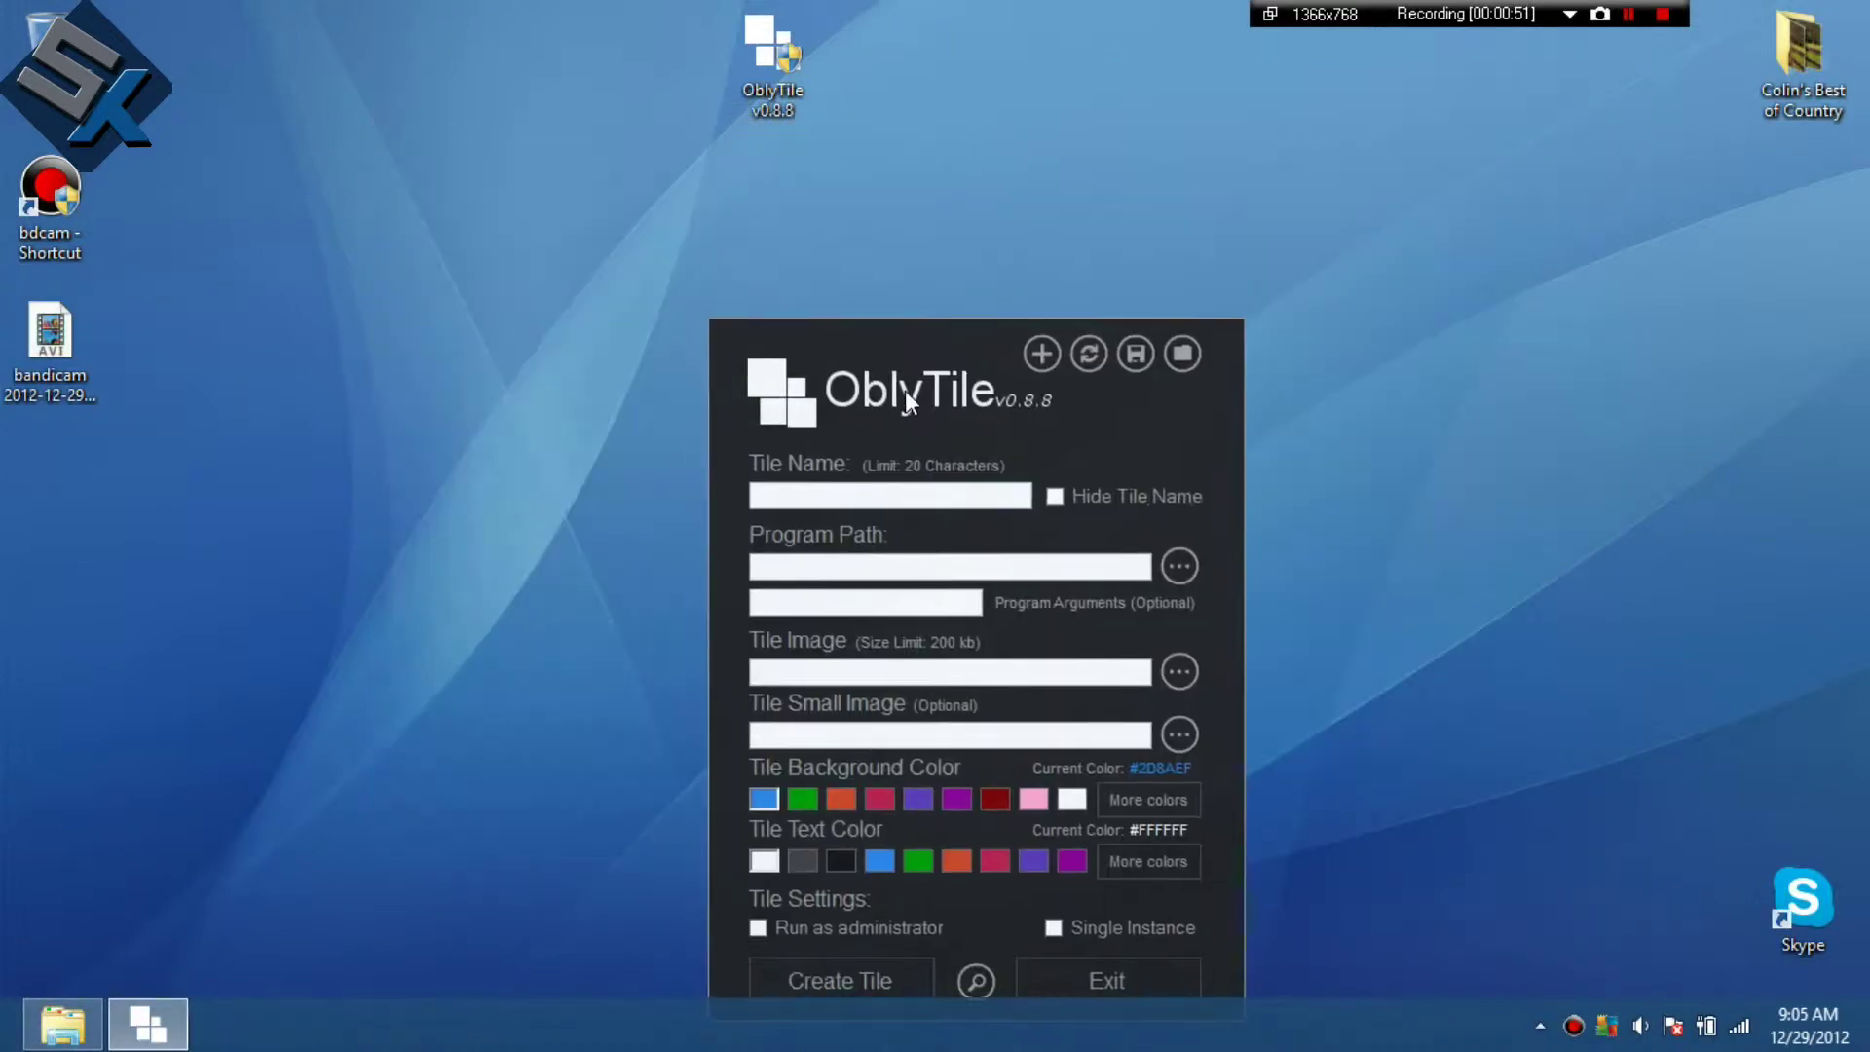
{"action": "left_click", "coordinate": [811, 83]}
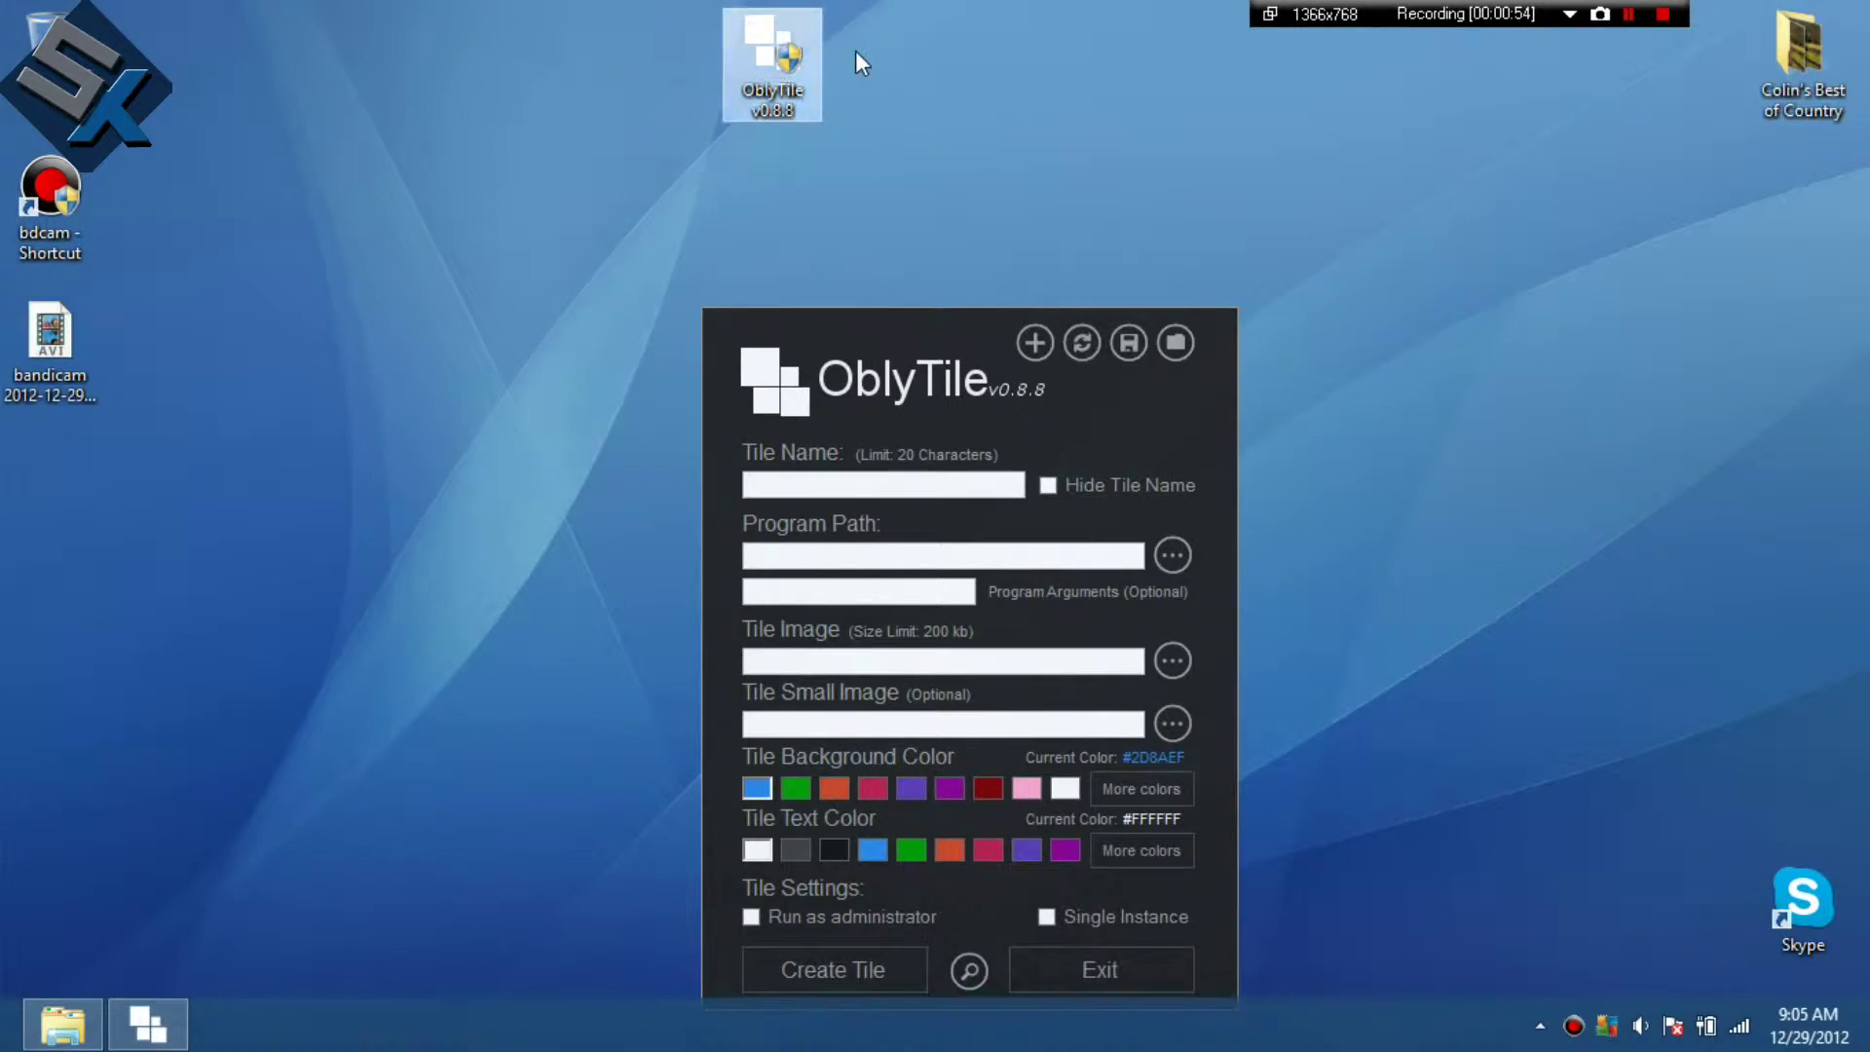
{"action": "left_click_drag", "start_coordinate": [904, 325], "coordinate": [1167, 212]}
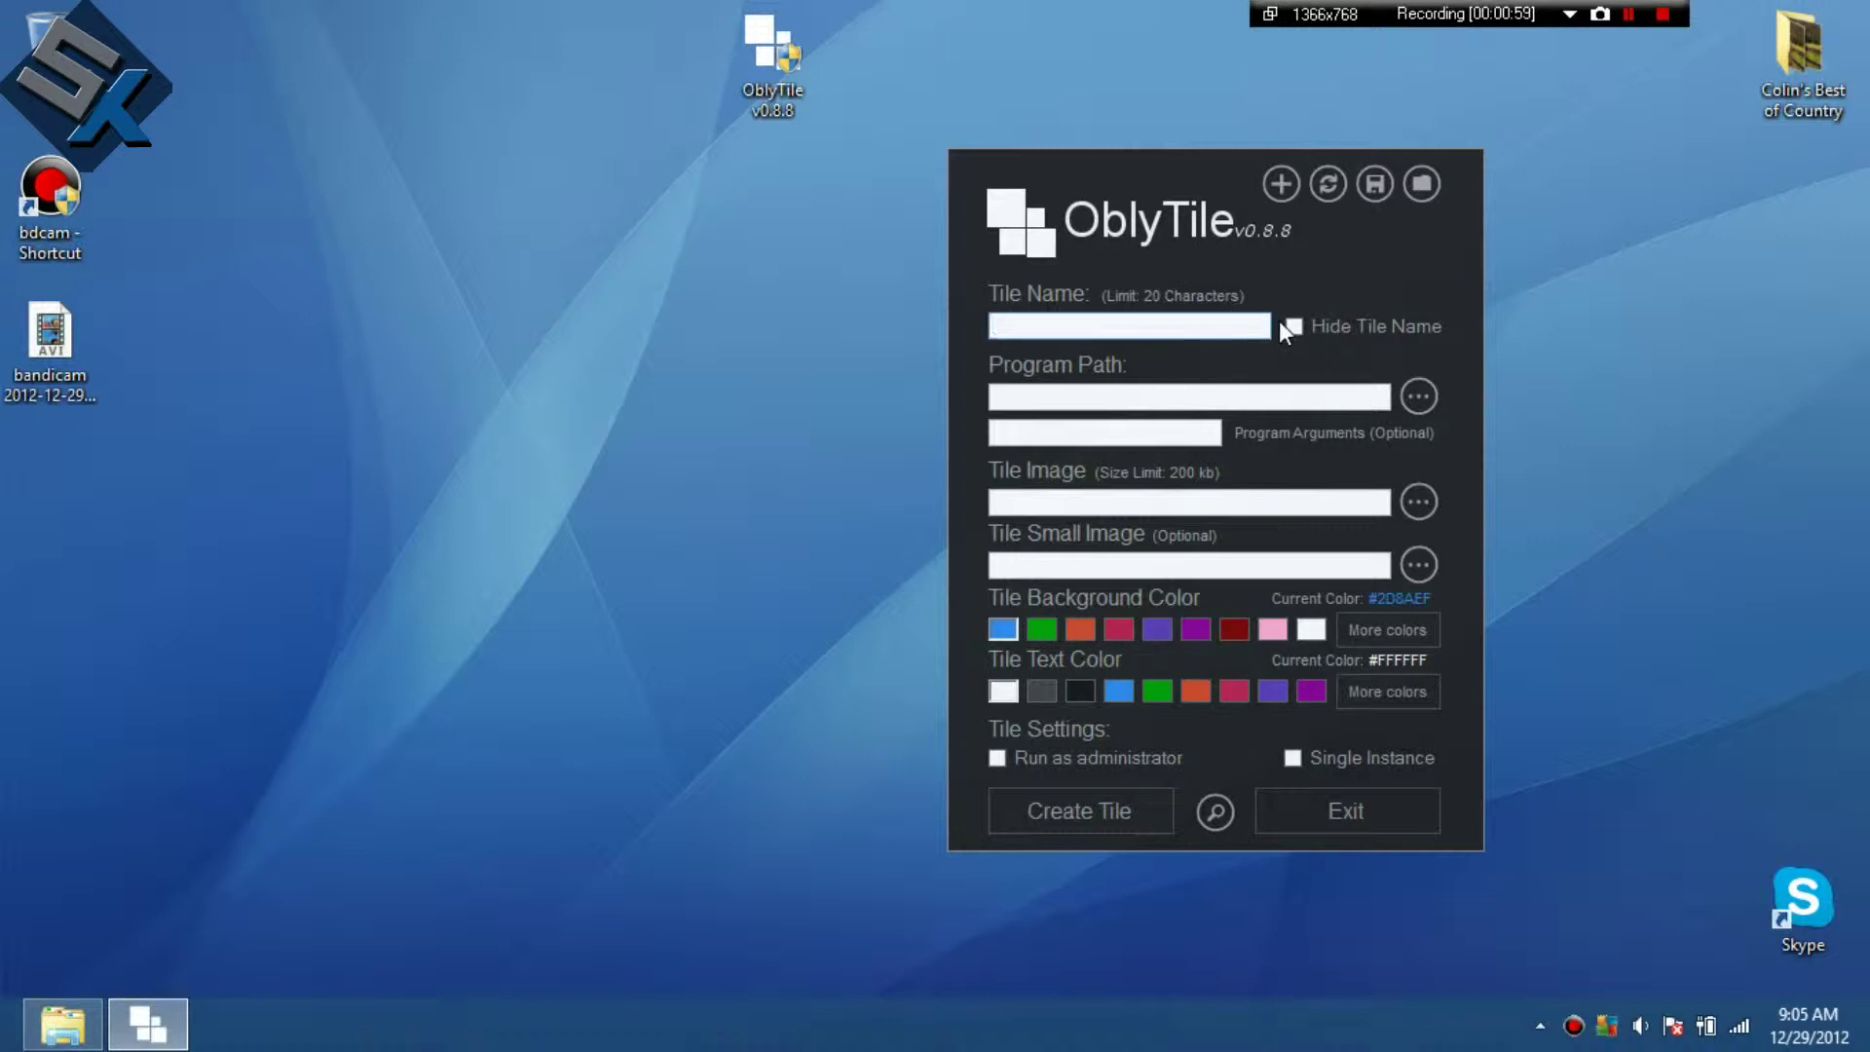
Name the tile 'Downloads' and preview it with the tile name hidden and shown.
{"action": "type", "text": "Downloads"}
{"action": "left_click", "coordinate": [1222, 827]}
{"action": "left_click", "coordinate": [1305, 326]}
{"action": "left_click", "coordinate": [1224, 807]}
{"action": "left_click", "coordinate": [1300, 330]}
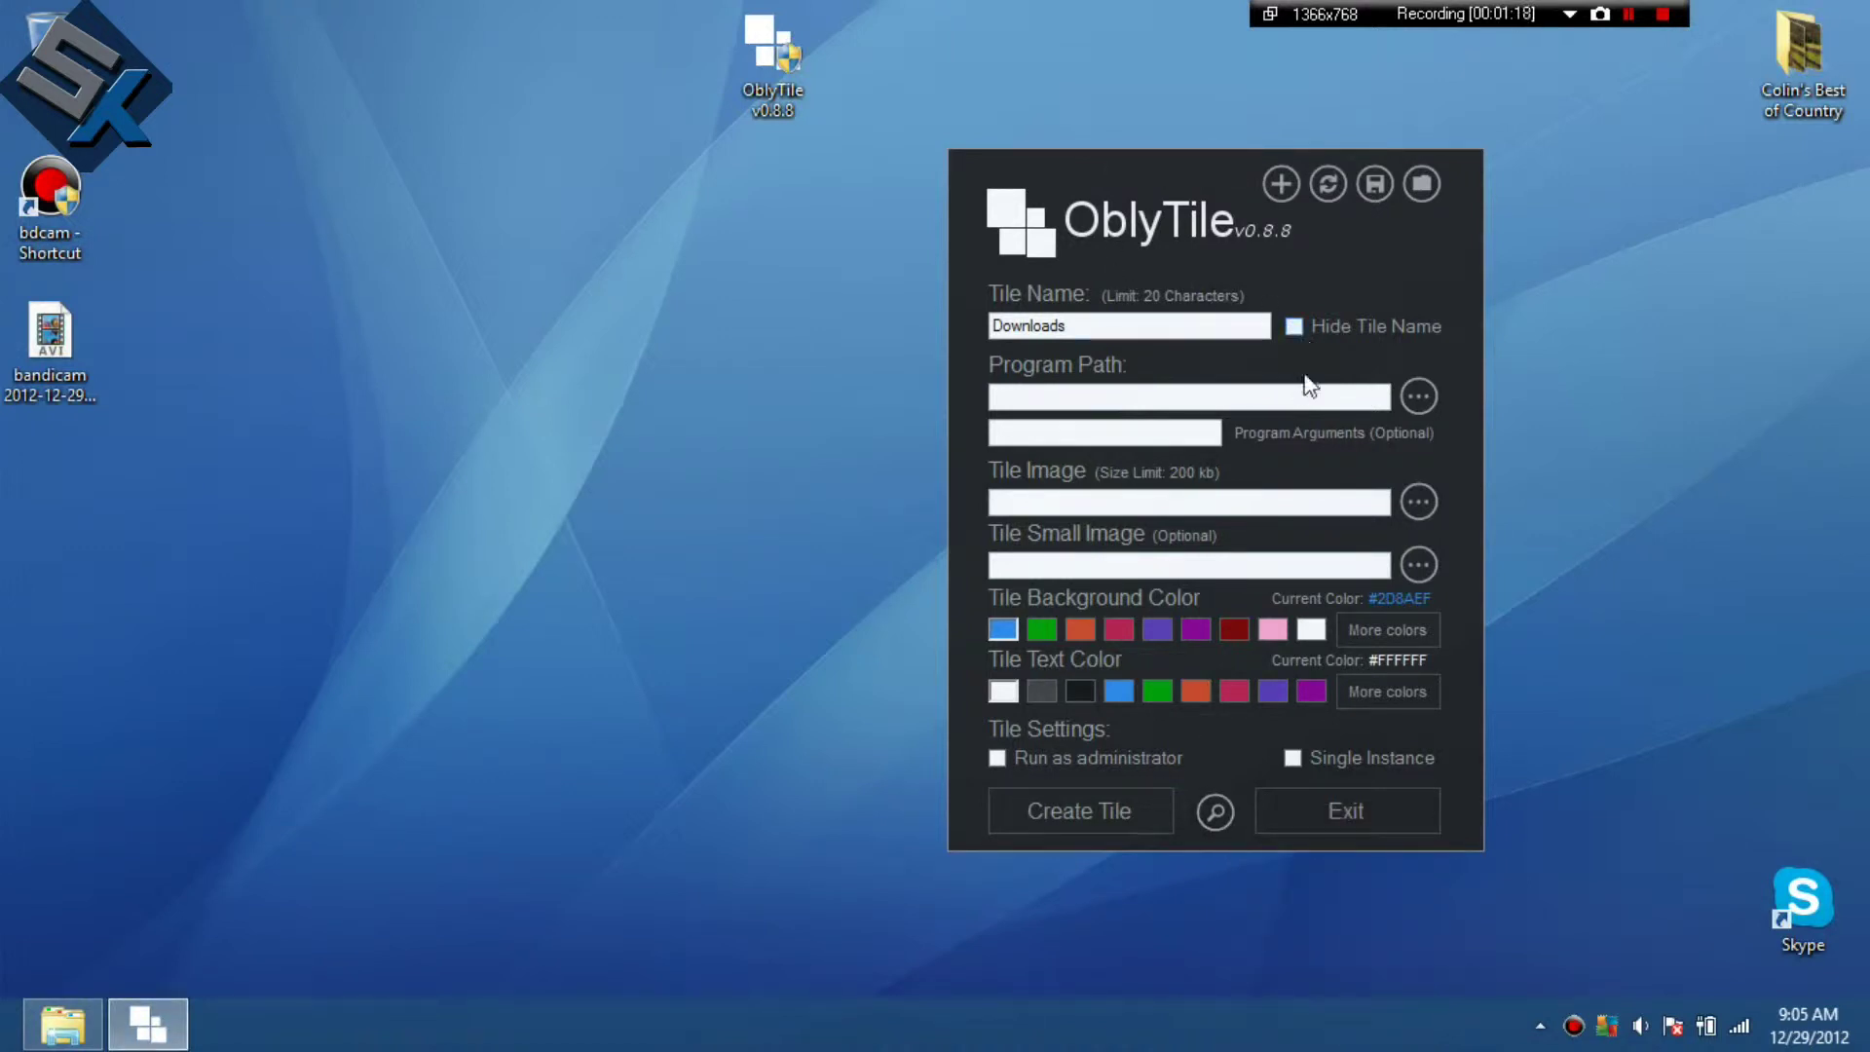
{"action": "left_click", "coordinate": [1409, 408]}
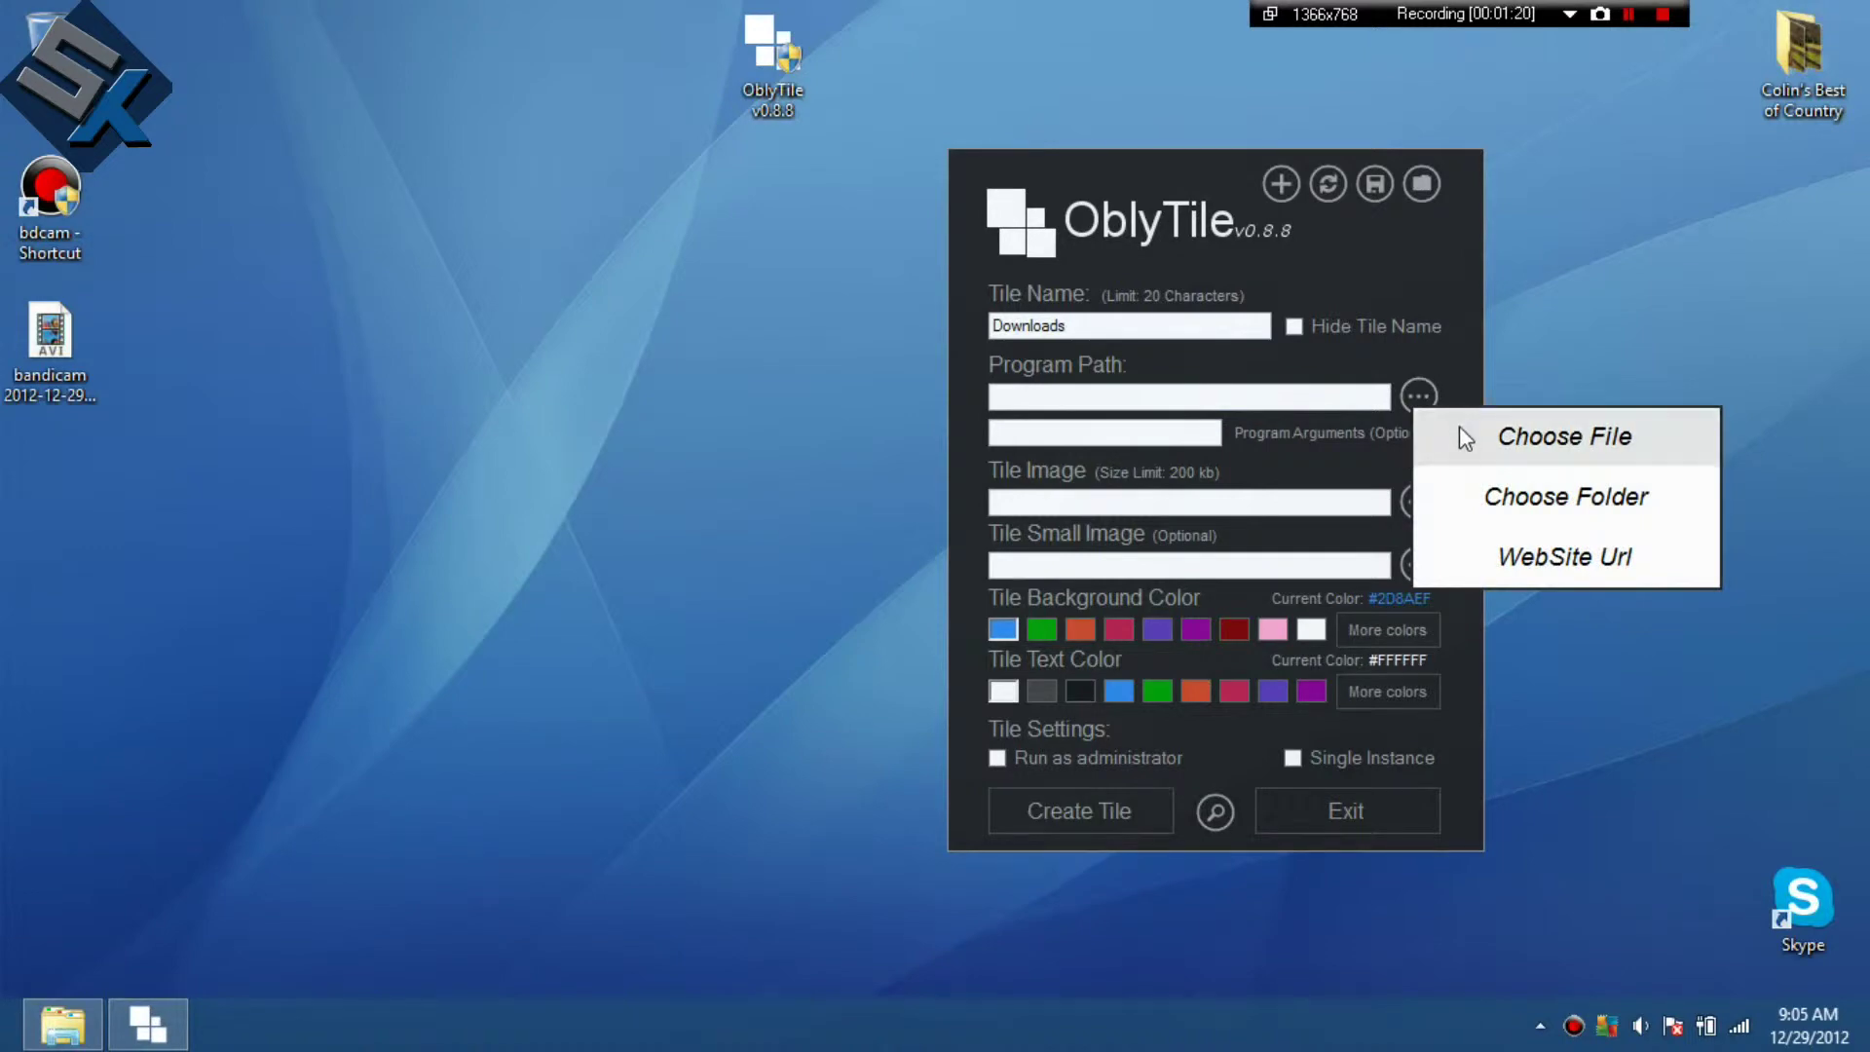
Dismiss the file picker and choose a folder as the tile's program path instead.
{"action": "left_click", "coordinate": [1459, 431]}
{"action": "left_click", "coordinate": [1838, 315]}
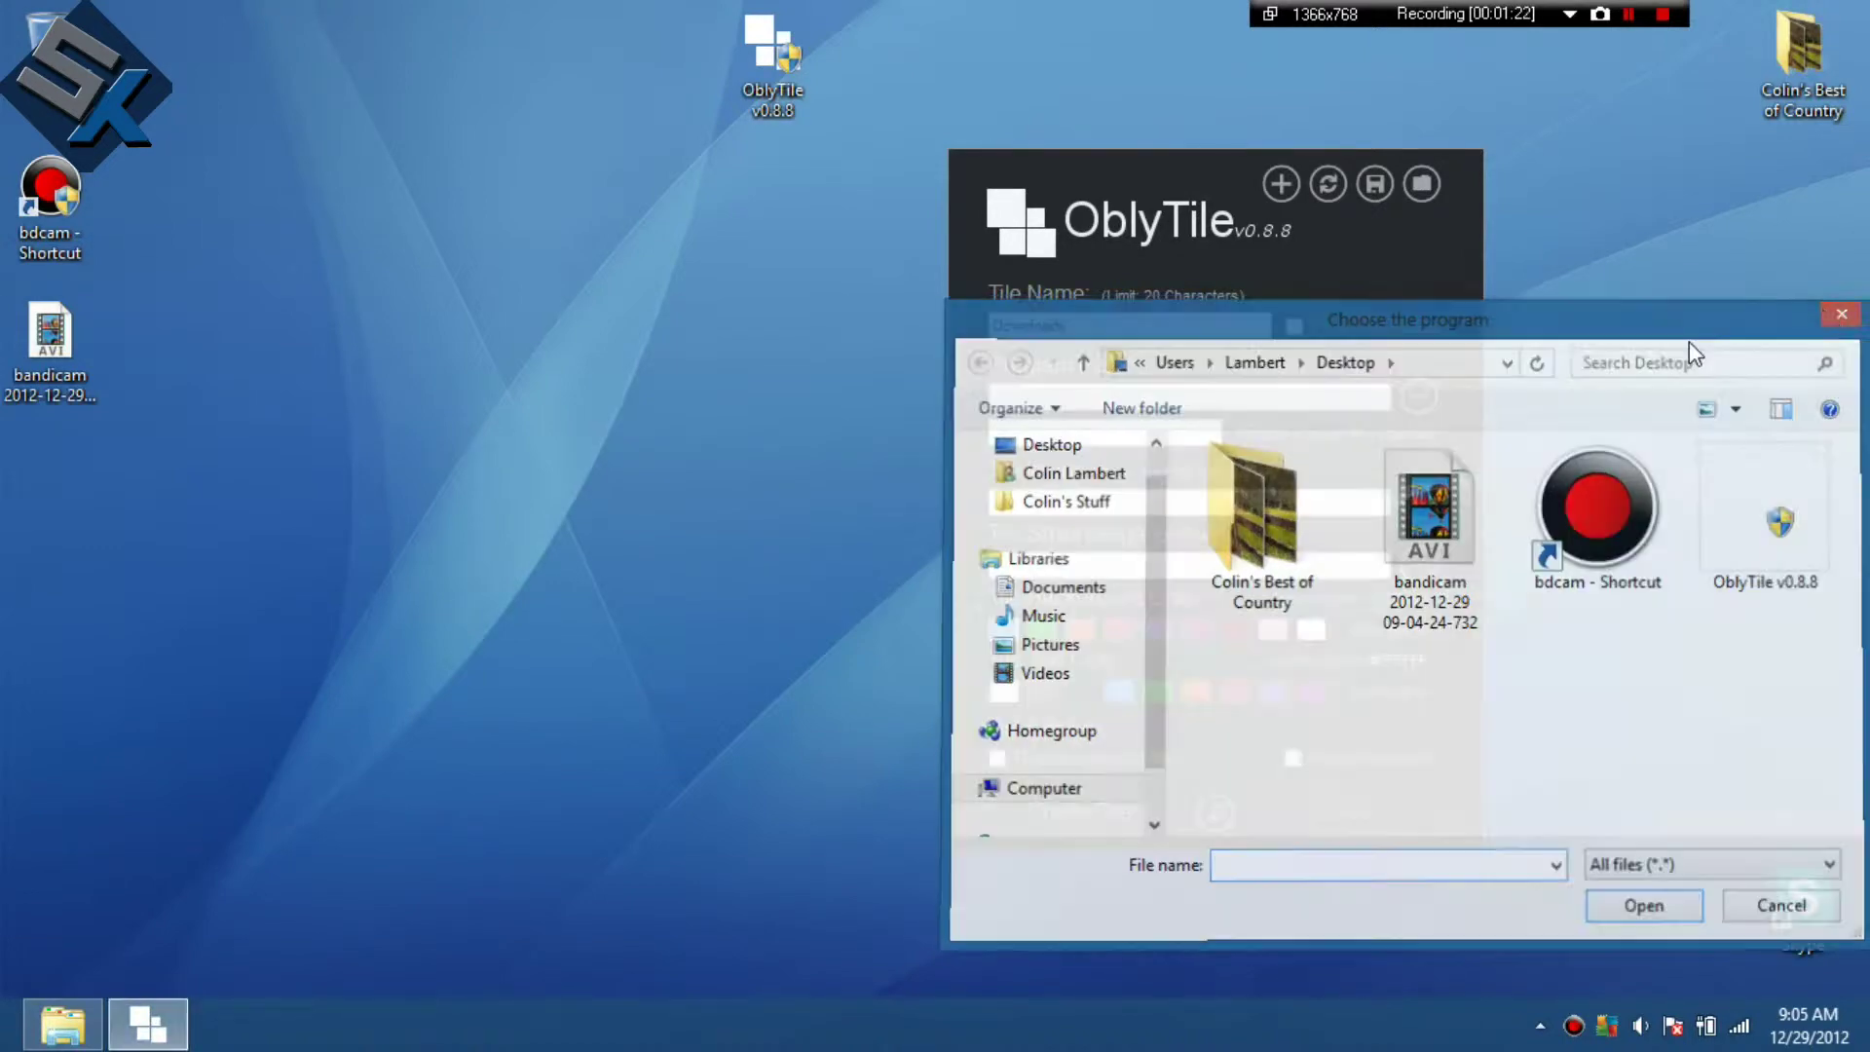
{"action": "left_click", "coordinate": [1419, 396]}
{"action": "left_click", "coordinate": [1490, 488]}
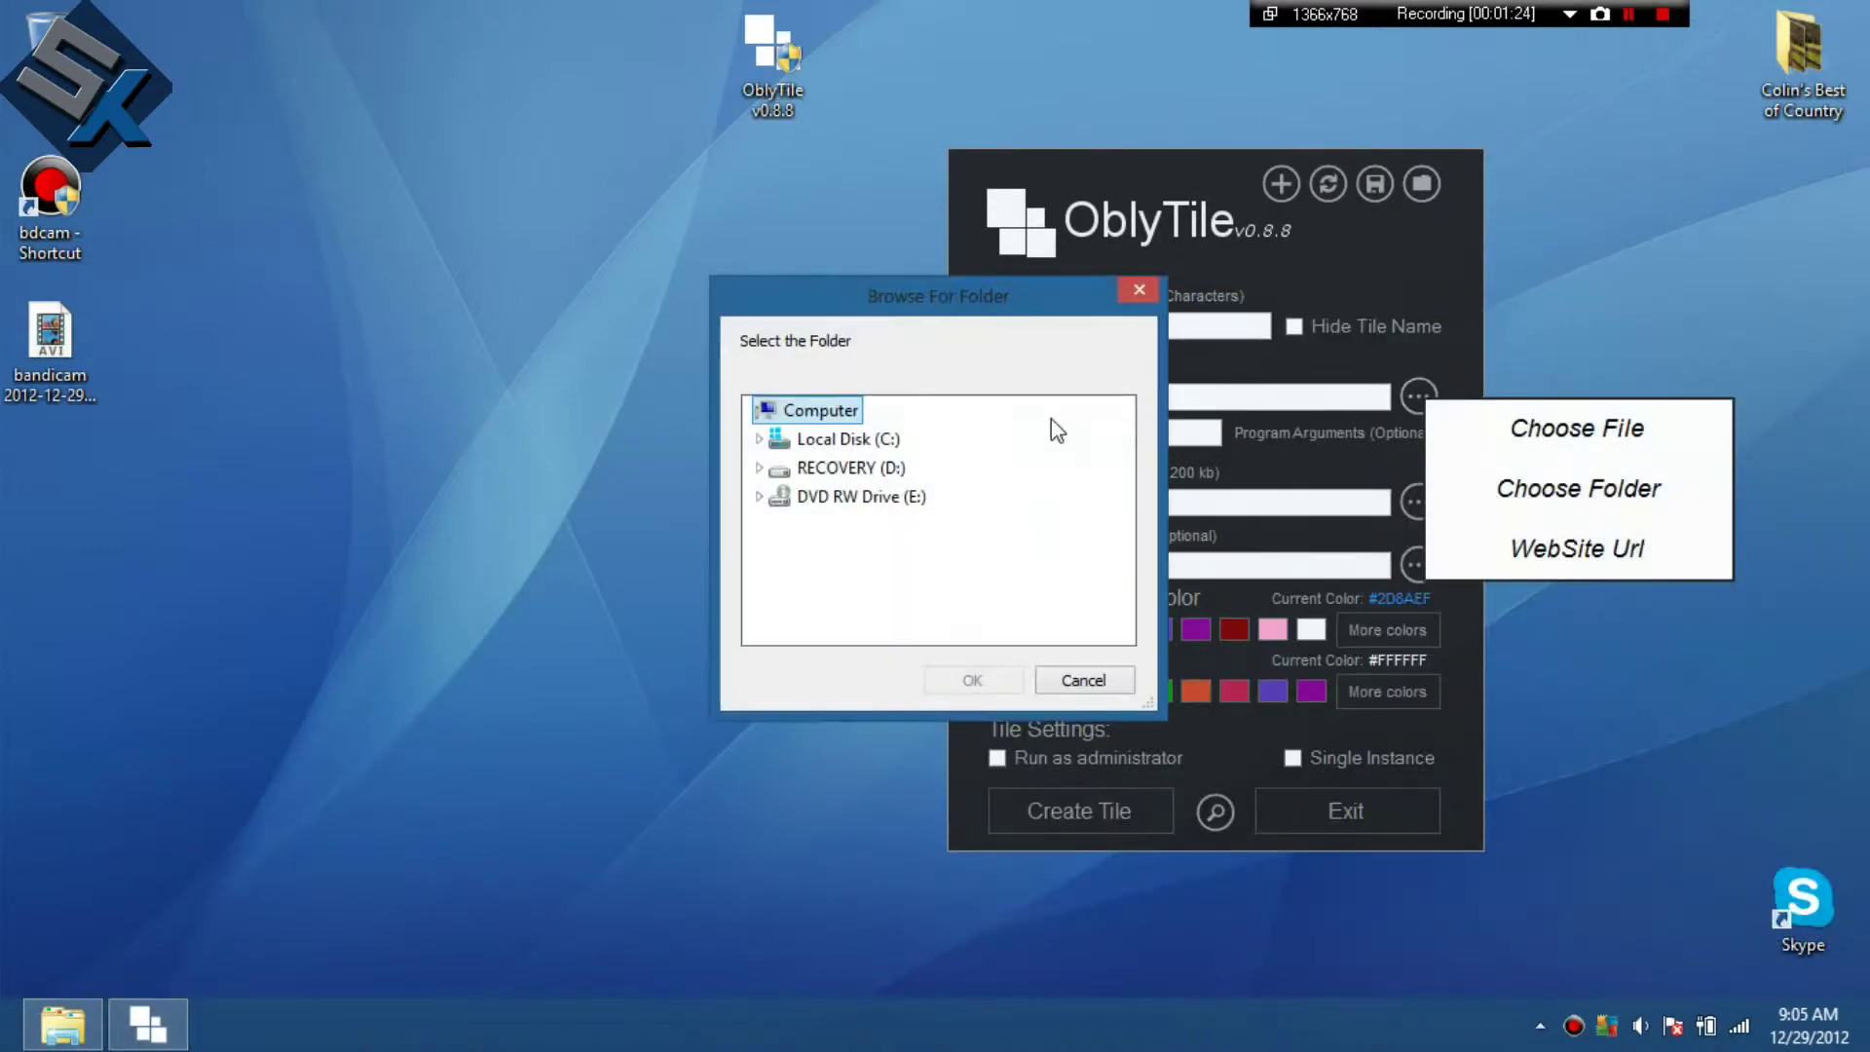
Set the program path to C: > Users > profile > My Documents > personal folder > Downloads.
{"action": "left_click", "coordinate": [837, 440]}
{"action": "scroll", "coordinate": [838, 526], "scroll_direction": "down", "scroll_amount": 4}
{"action": "left_click", "coordinate": [849, 557]}
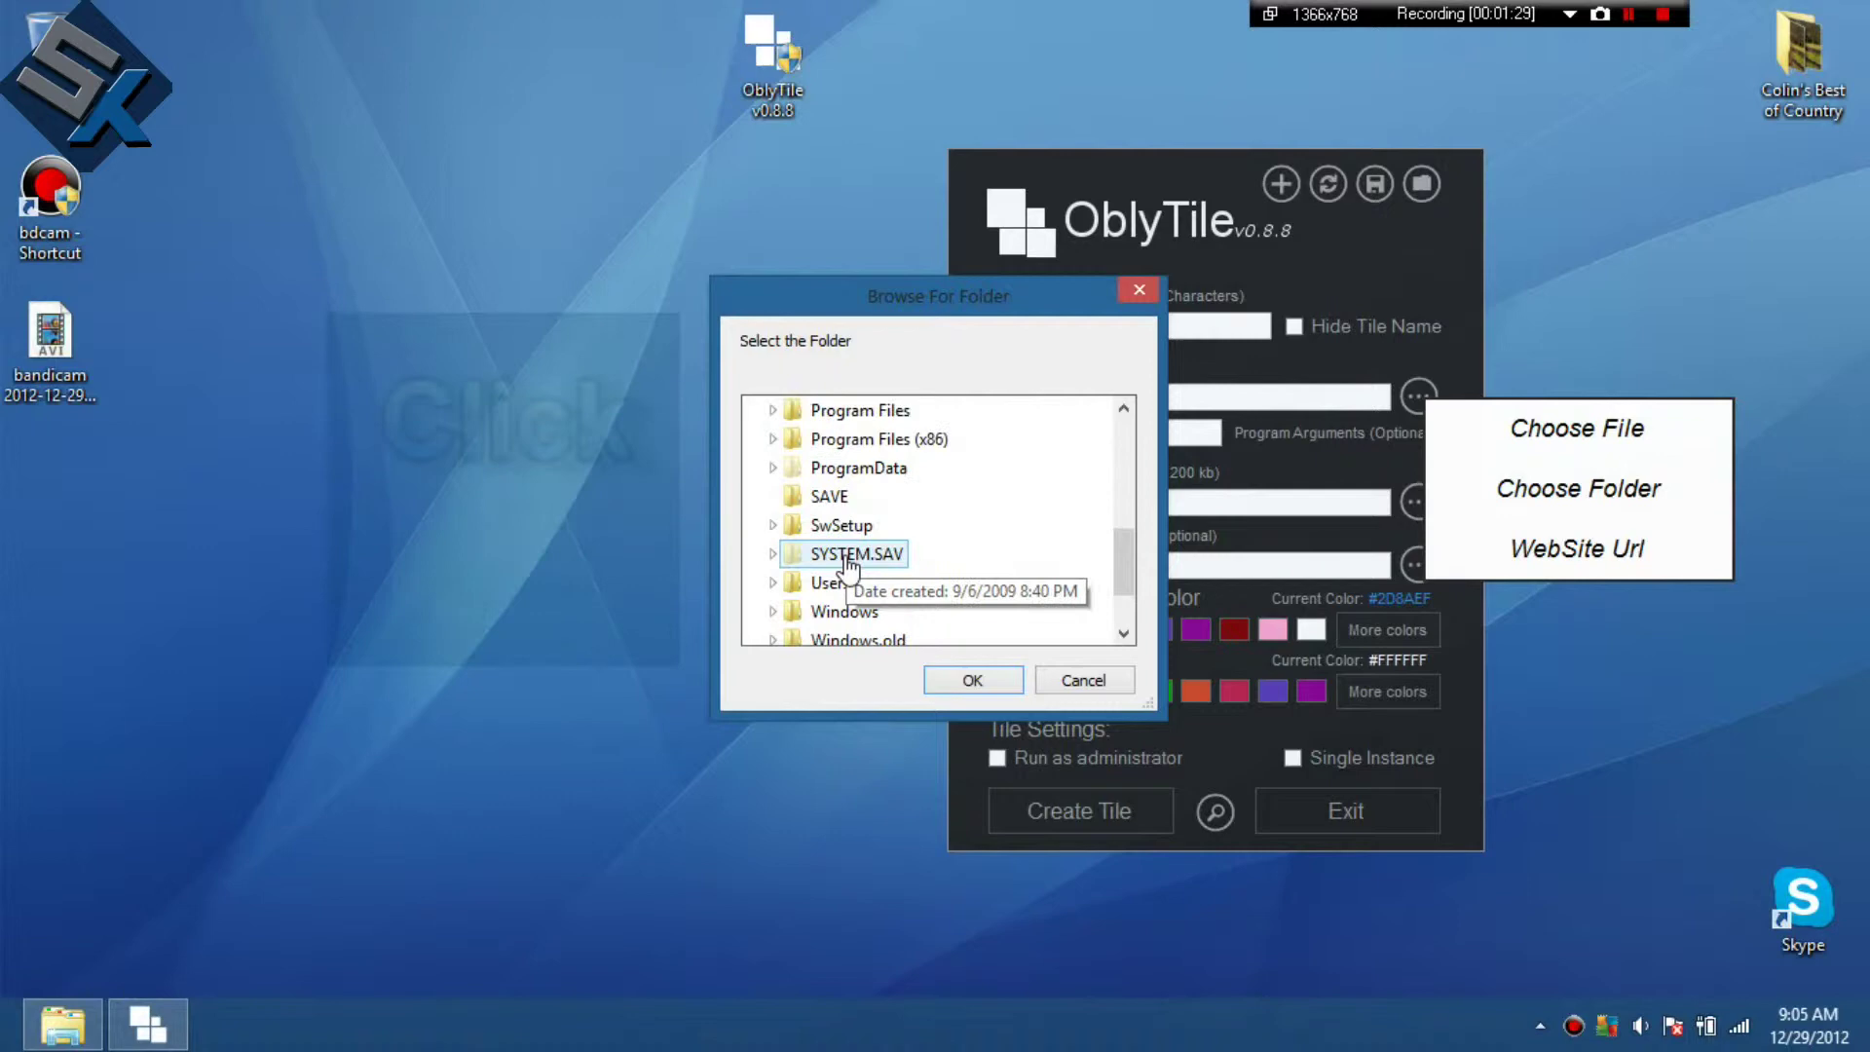
{"action": "left_click", "coordinate": [828, 582]}
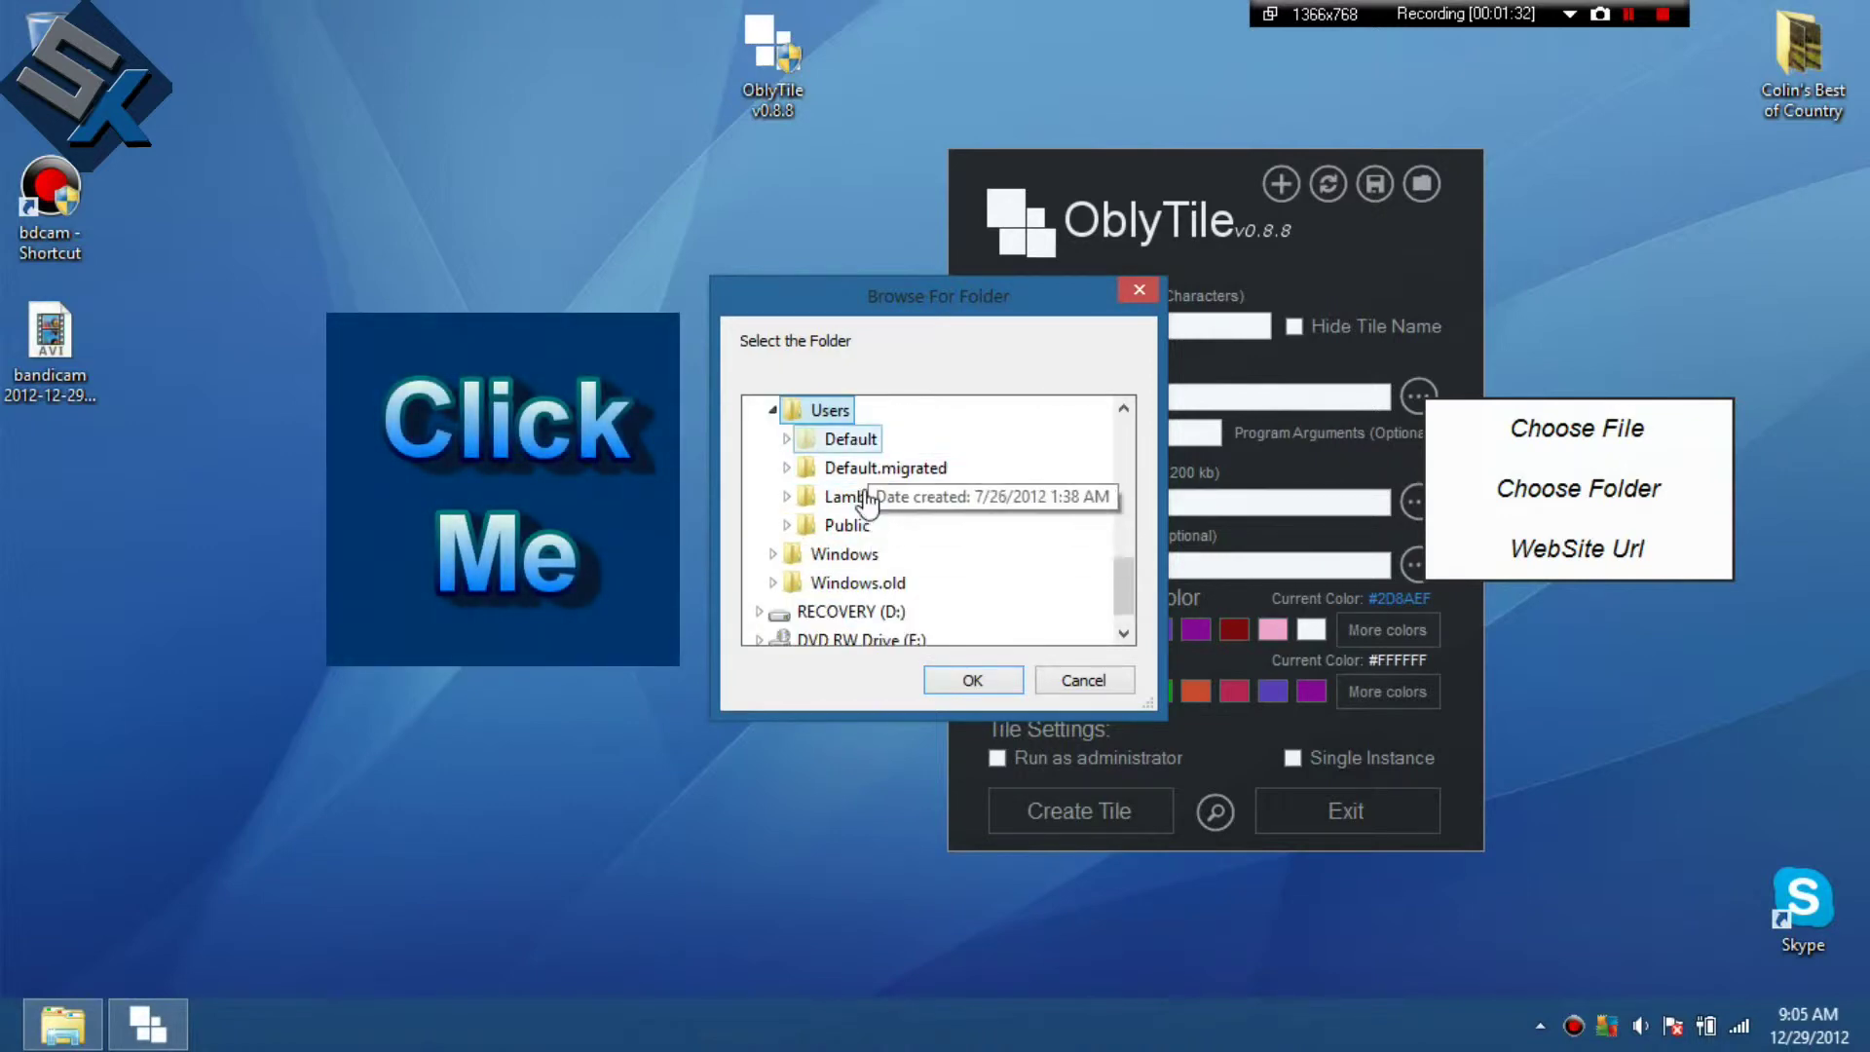
{"action": "left_click", "coordinate": [857, 498]}
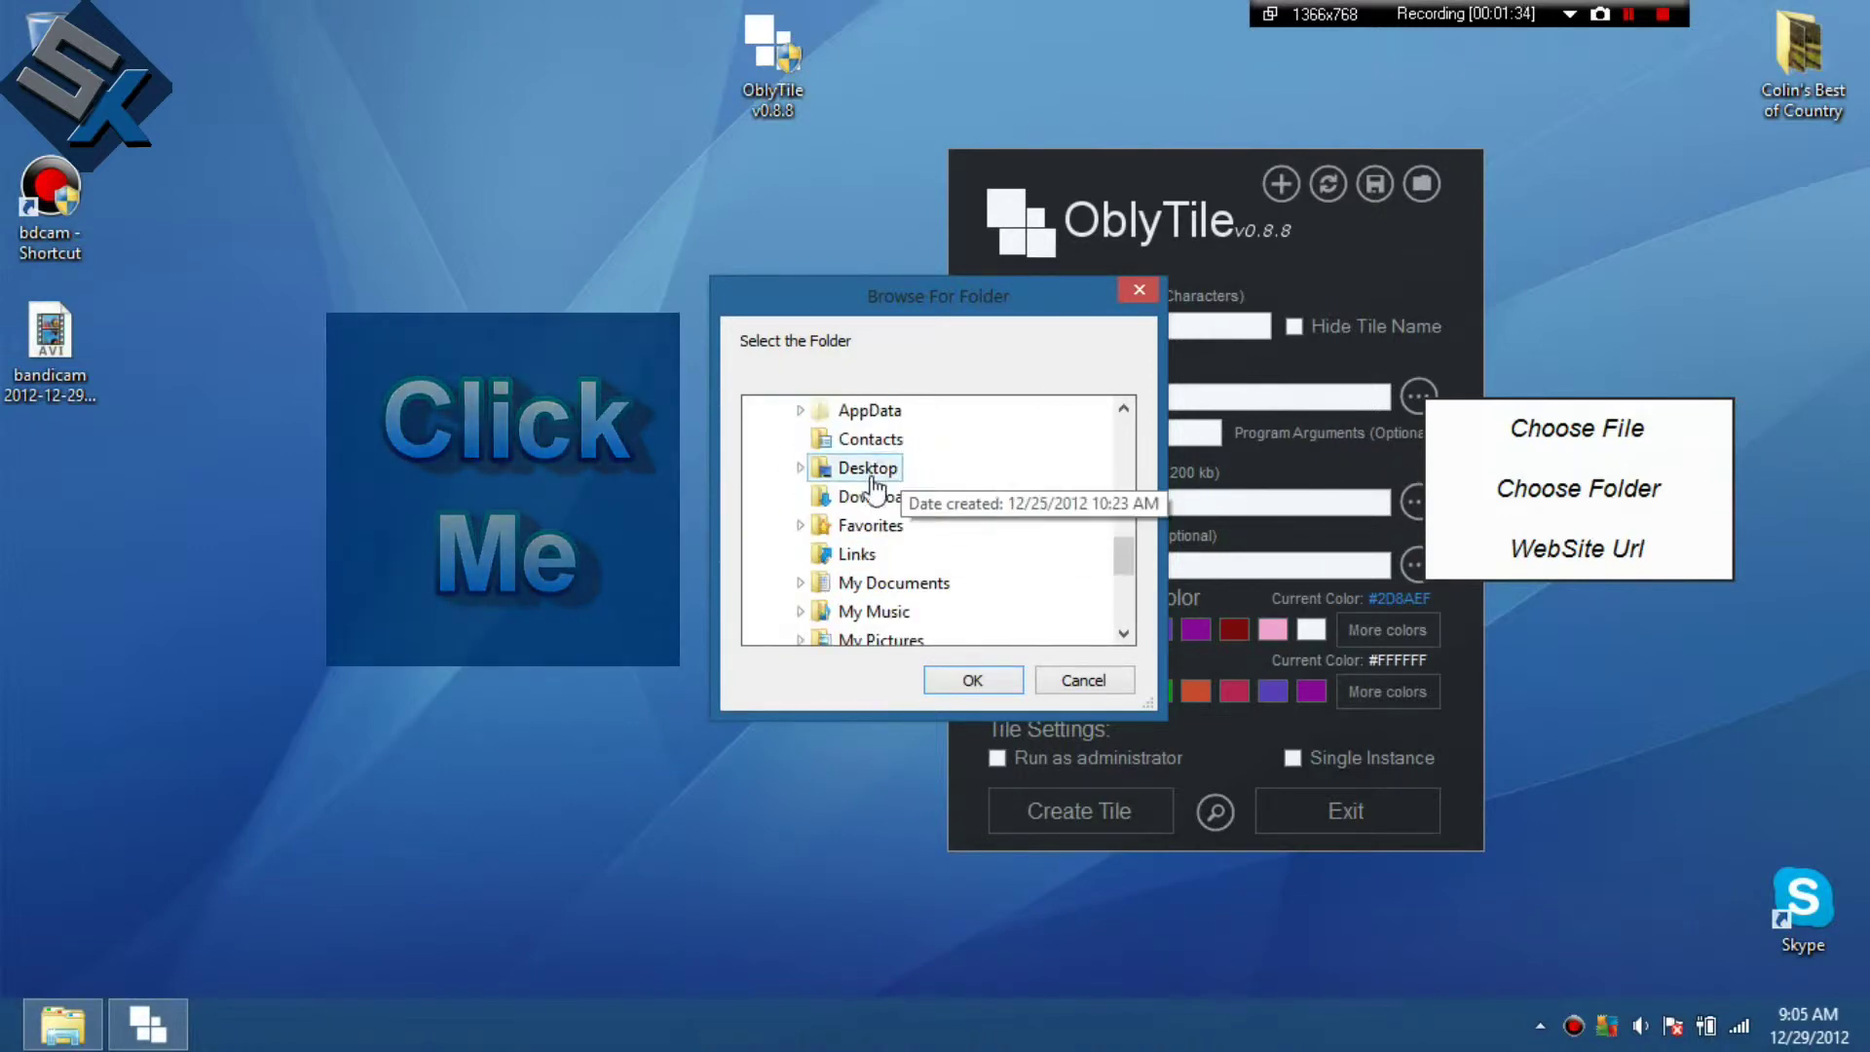
{"action": "left_click", "coordinate": [882, 585]}
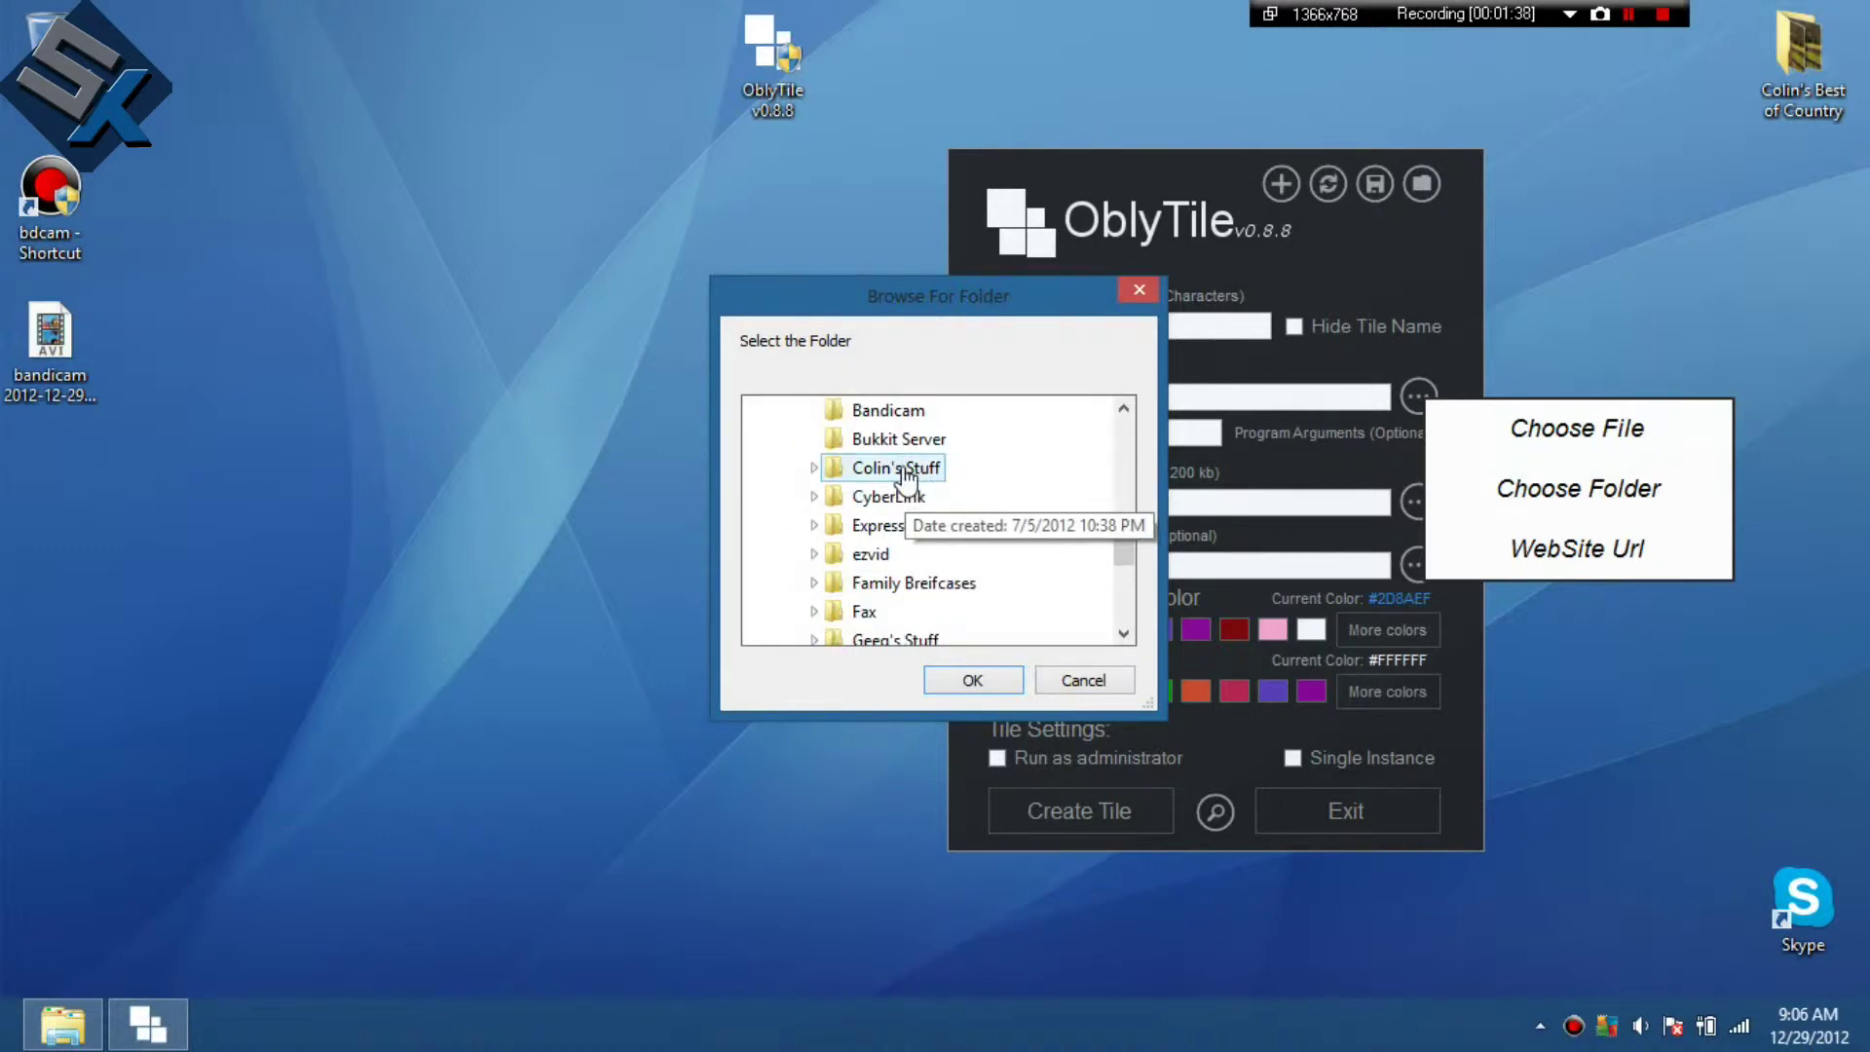
{"action": "left_click", "coordinate": [906, 475]}
{"action": "left_click", "coordinate": [931, 496]}
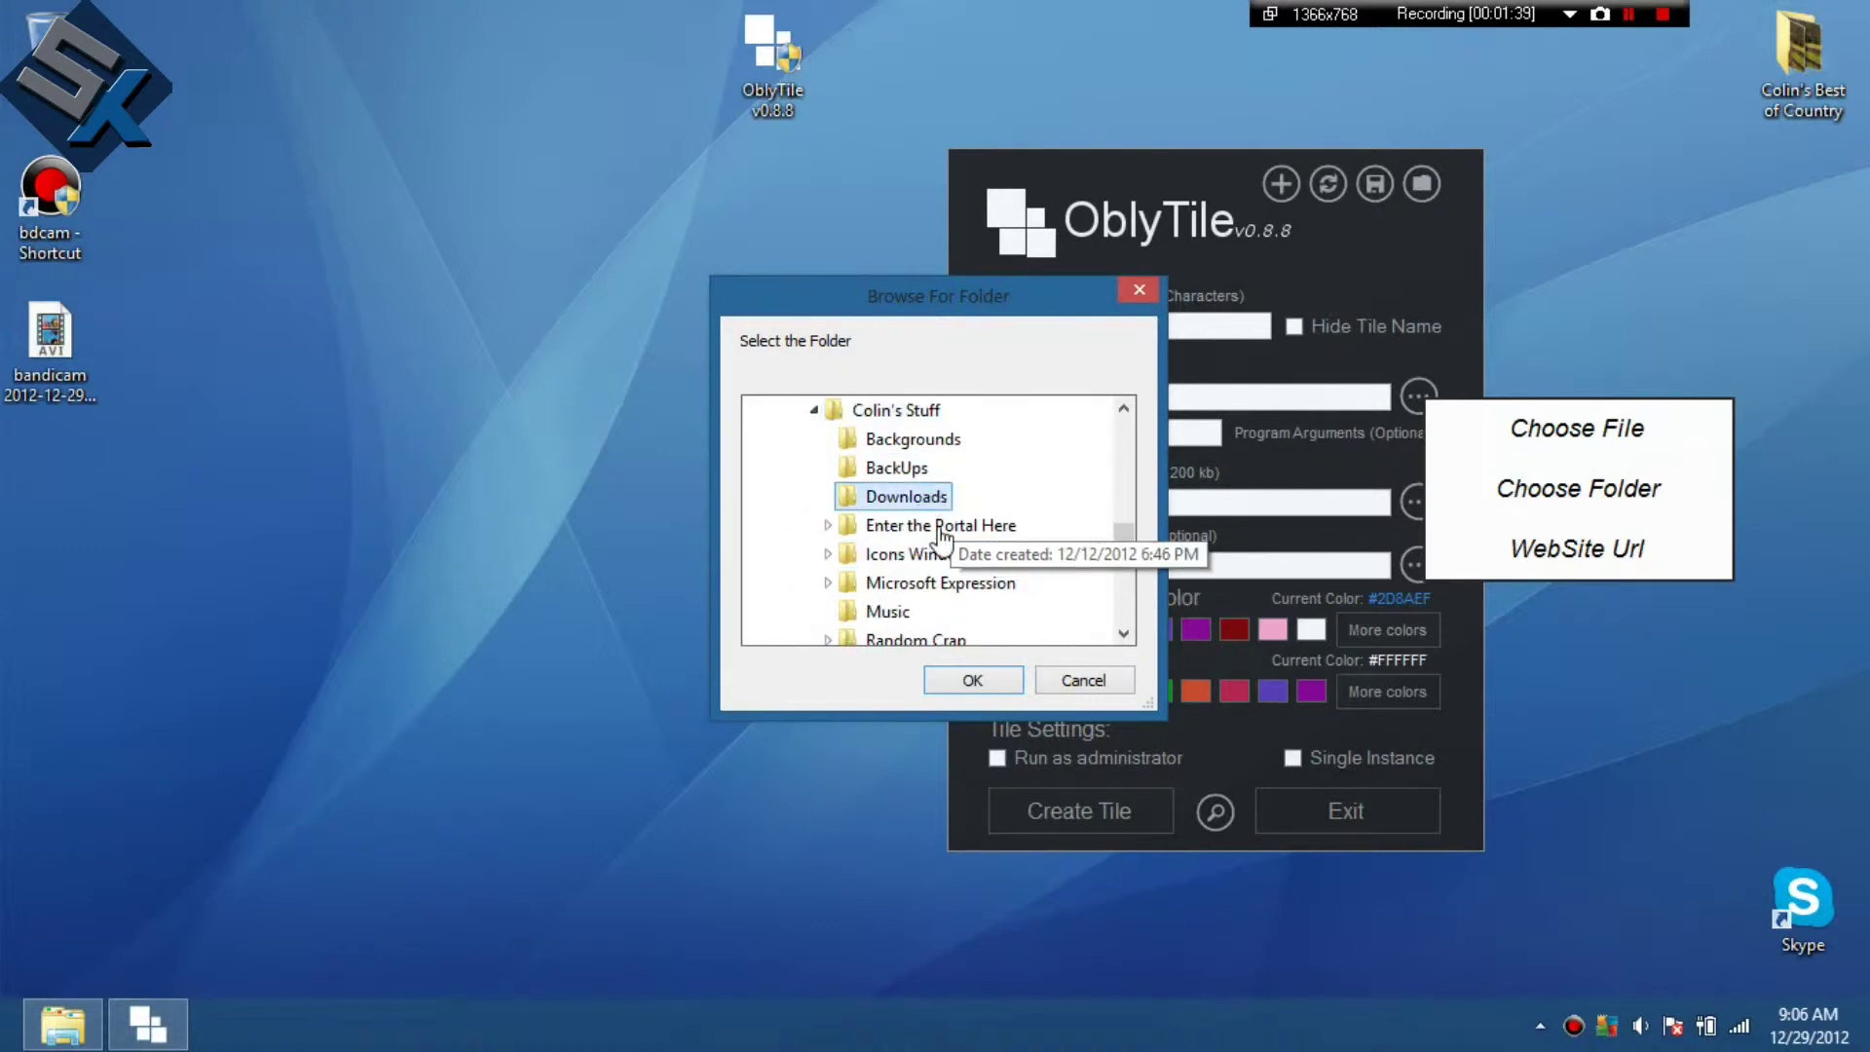
{"action": "left_click", "coordinate": [970, 682]}
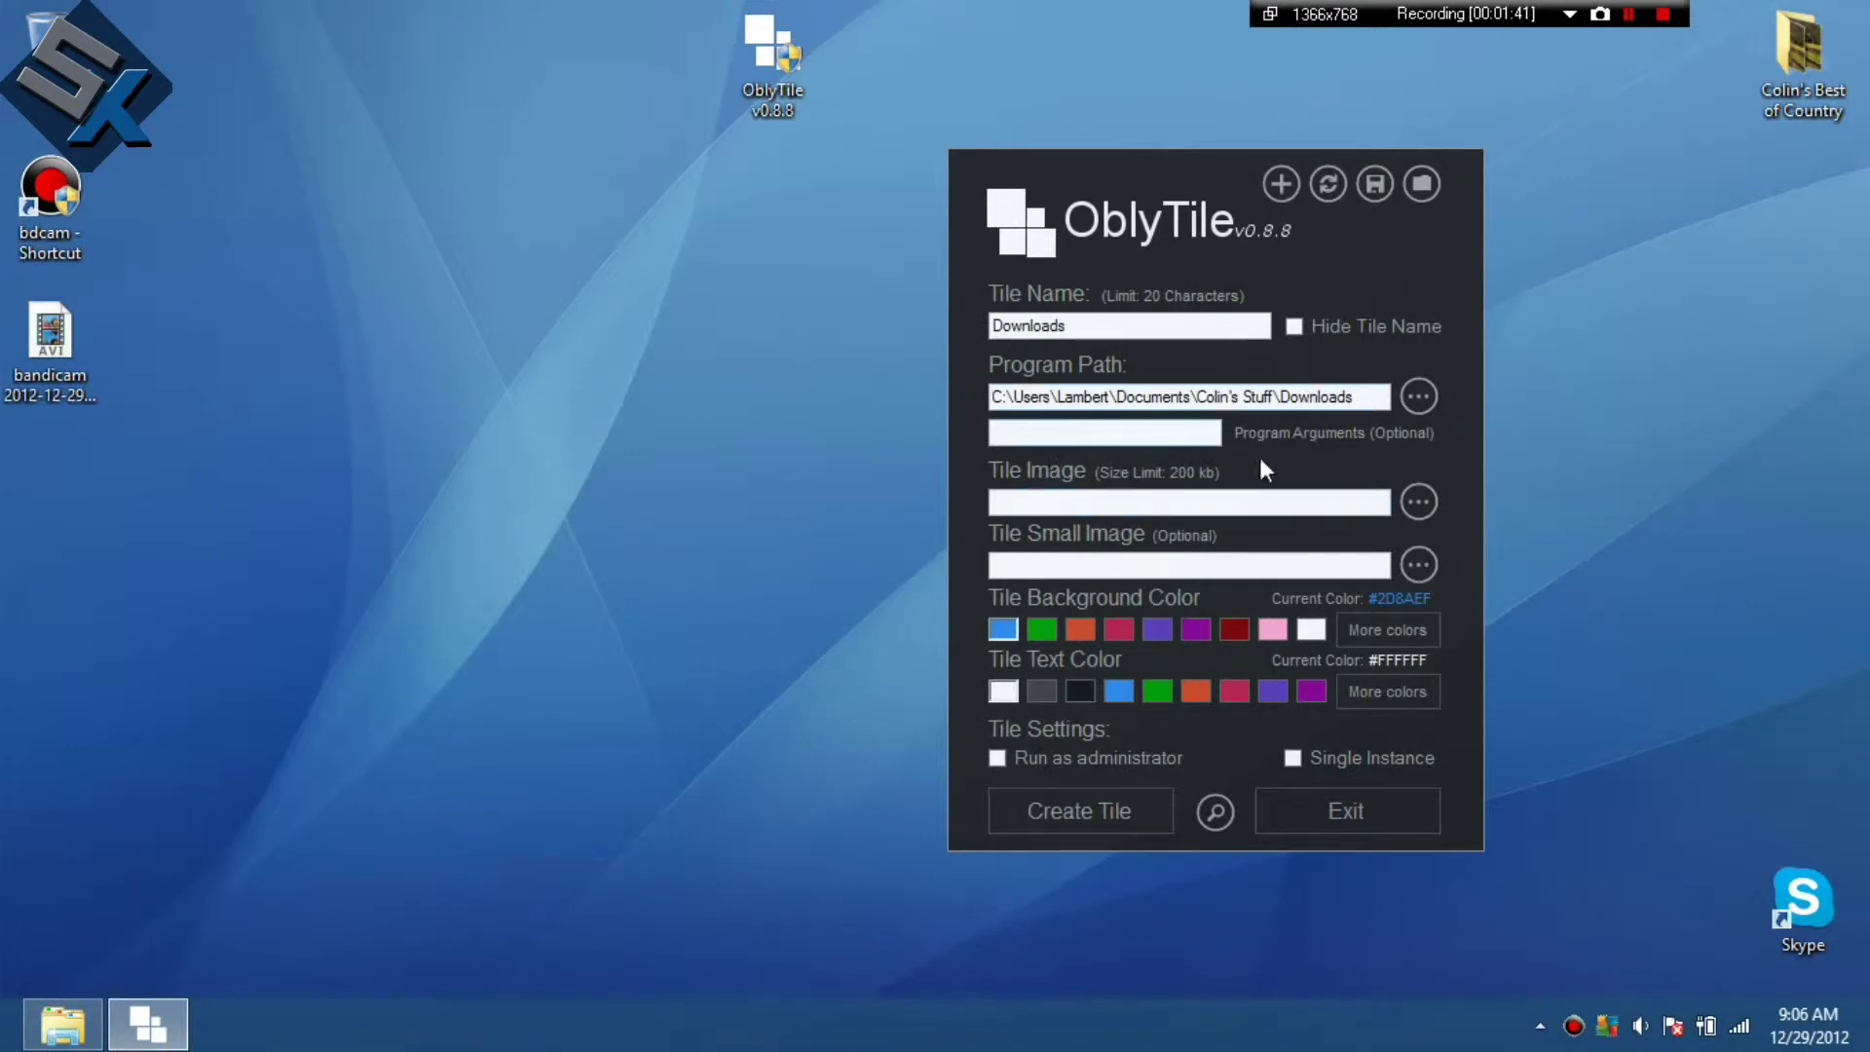
{"action": "left_click_drag", "start_coordinate": [1025, 253], "coordinate": [731, 301]}
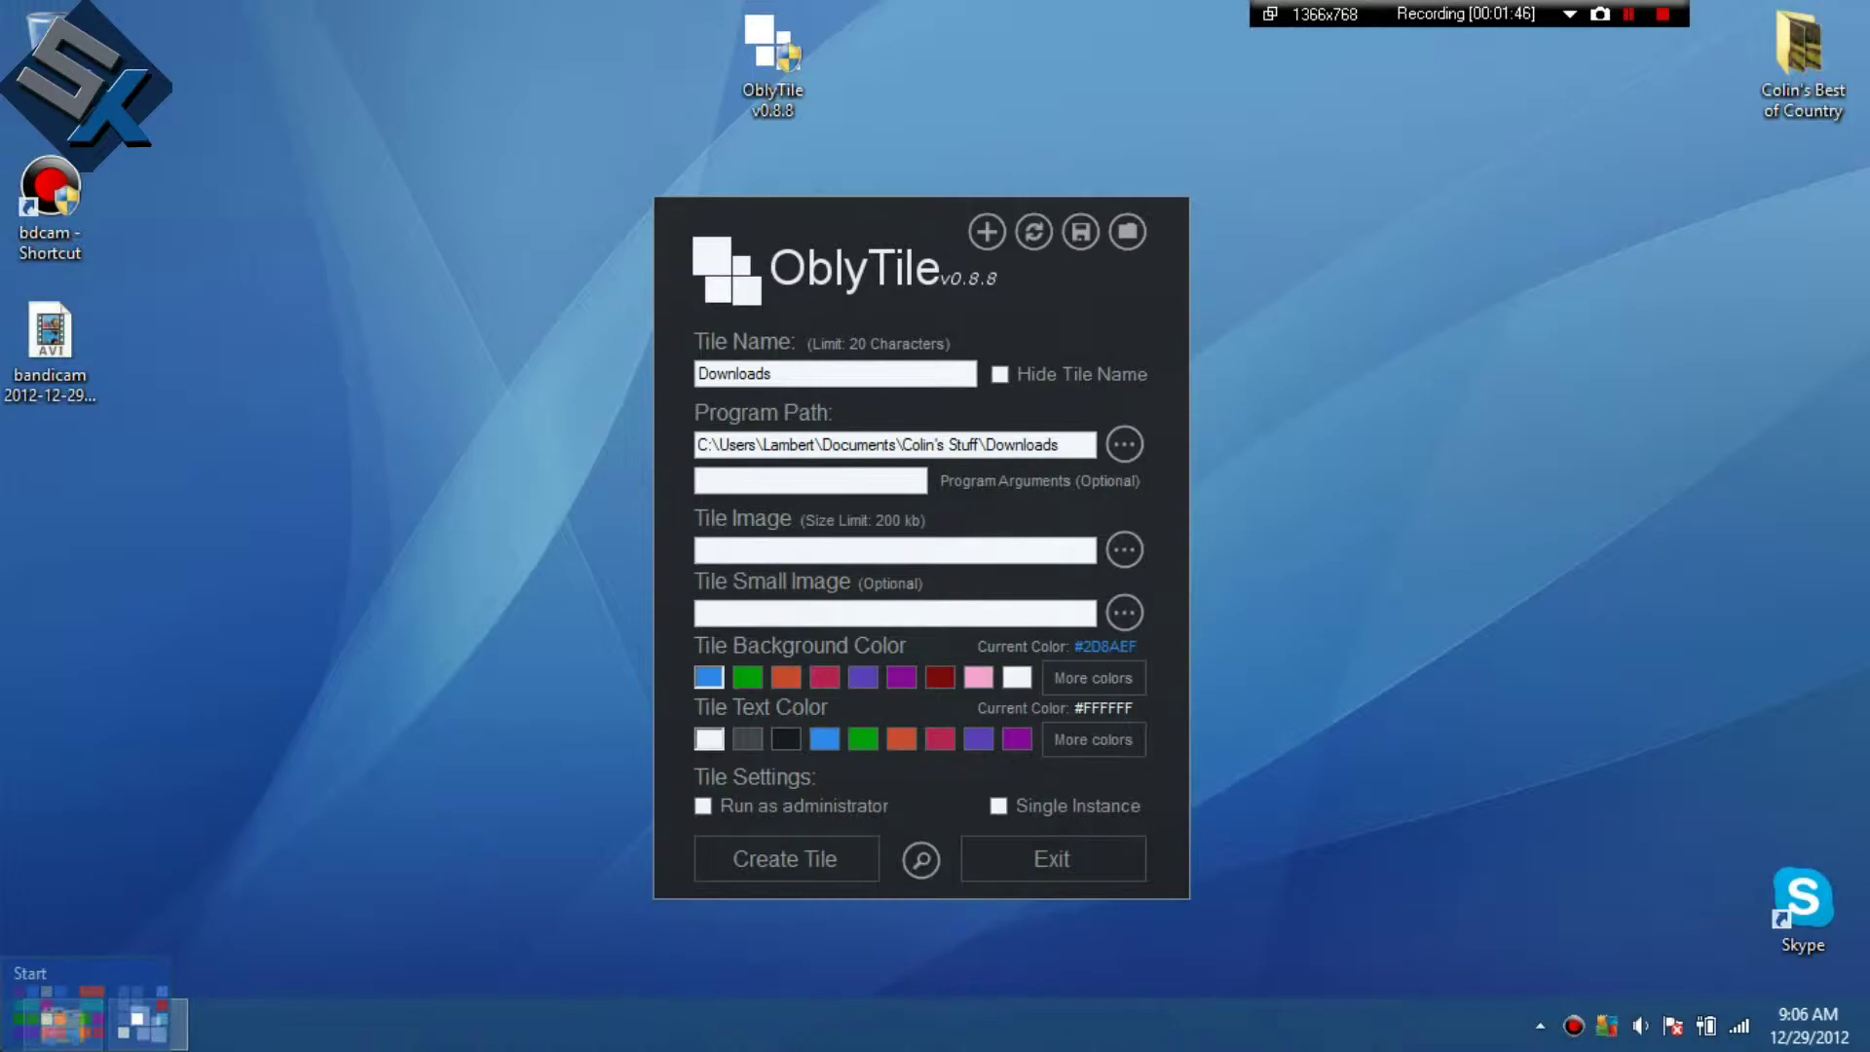
{"action": "left_click", "coordinate": [8, 1044]}
Search the Google app for 'downloads folder image'.
{"action": "scroll", "coordinate": [645, 277], "scroll_direction": "down", "scroll_amount": 5}
{"action": "left_click", "coordinate": [746, 292]}
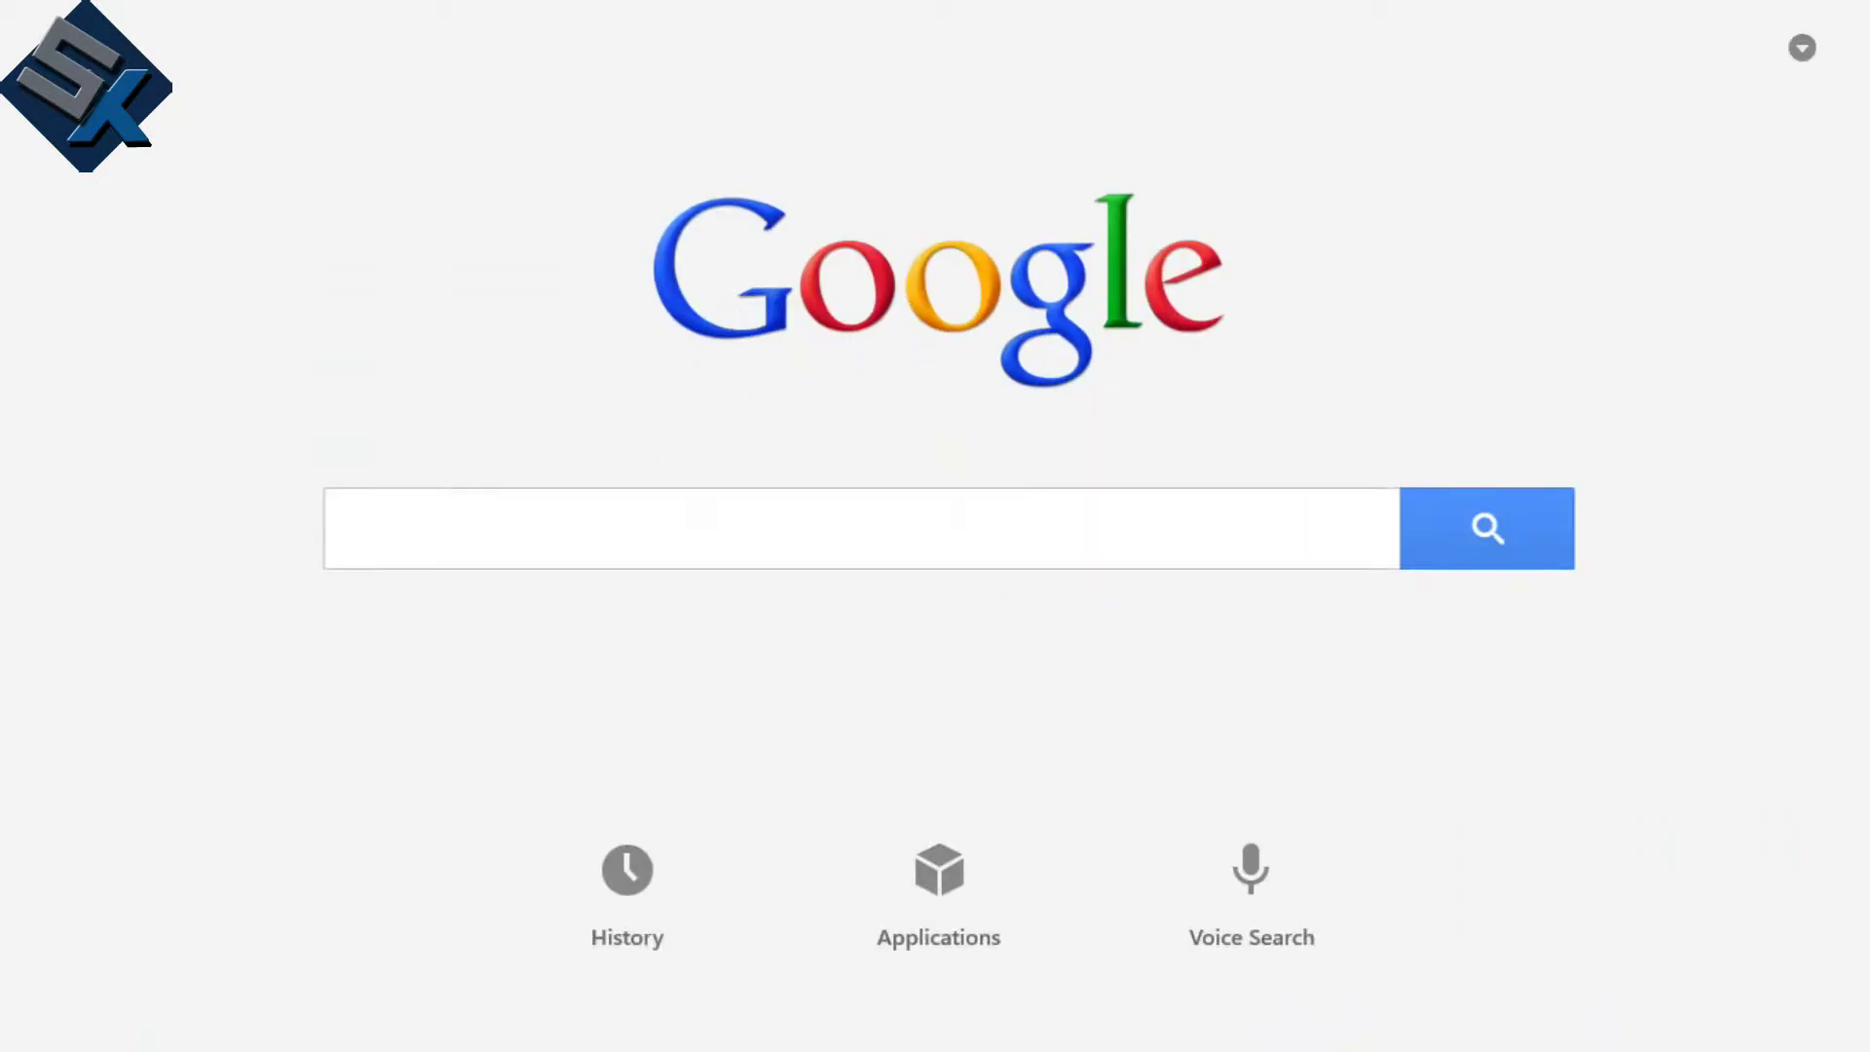
{"action": "left_click", "coordinate": [699, 539]}
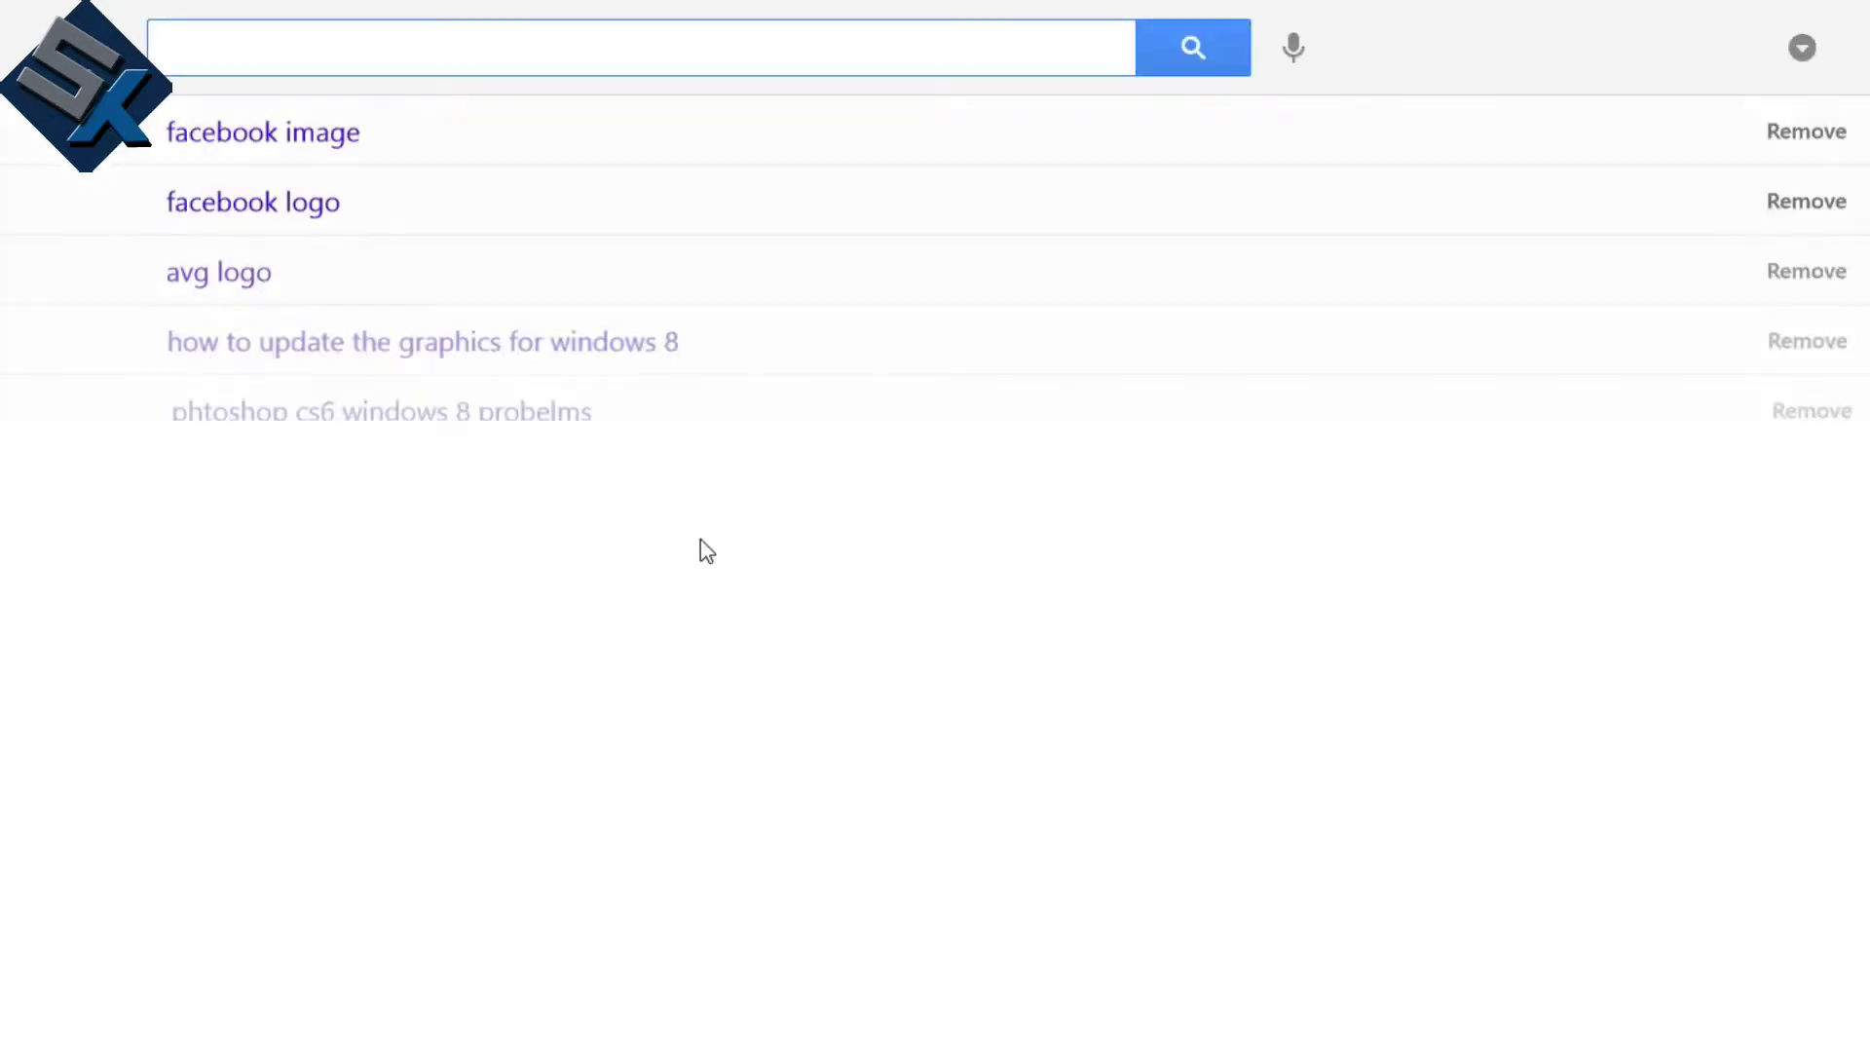
{"action": "type", "text": "do"}
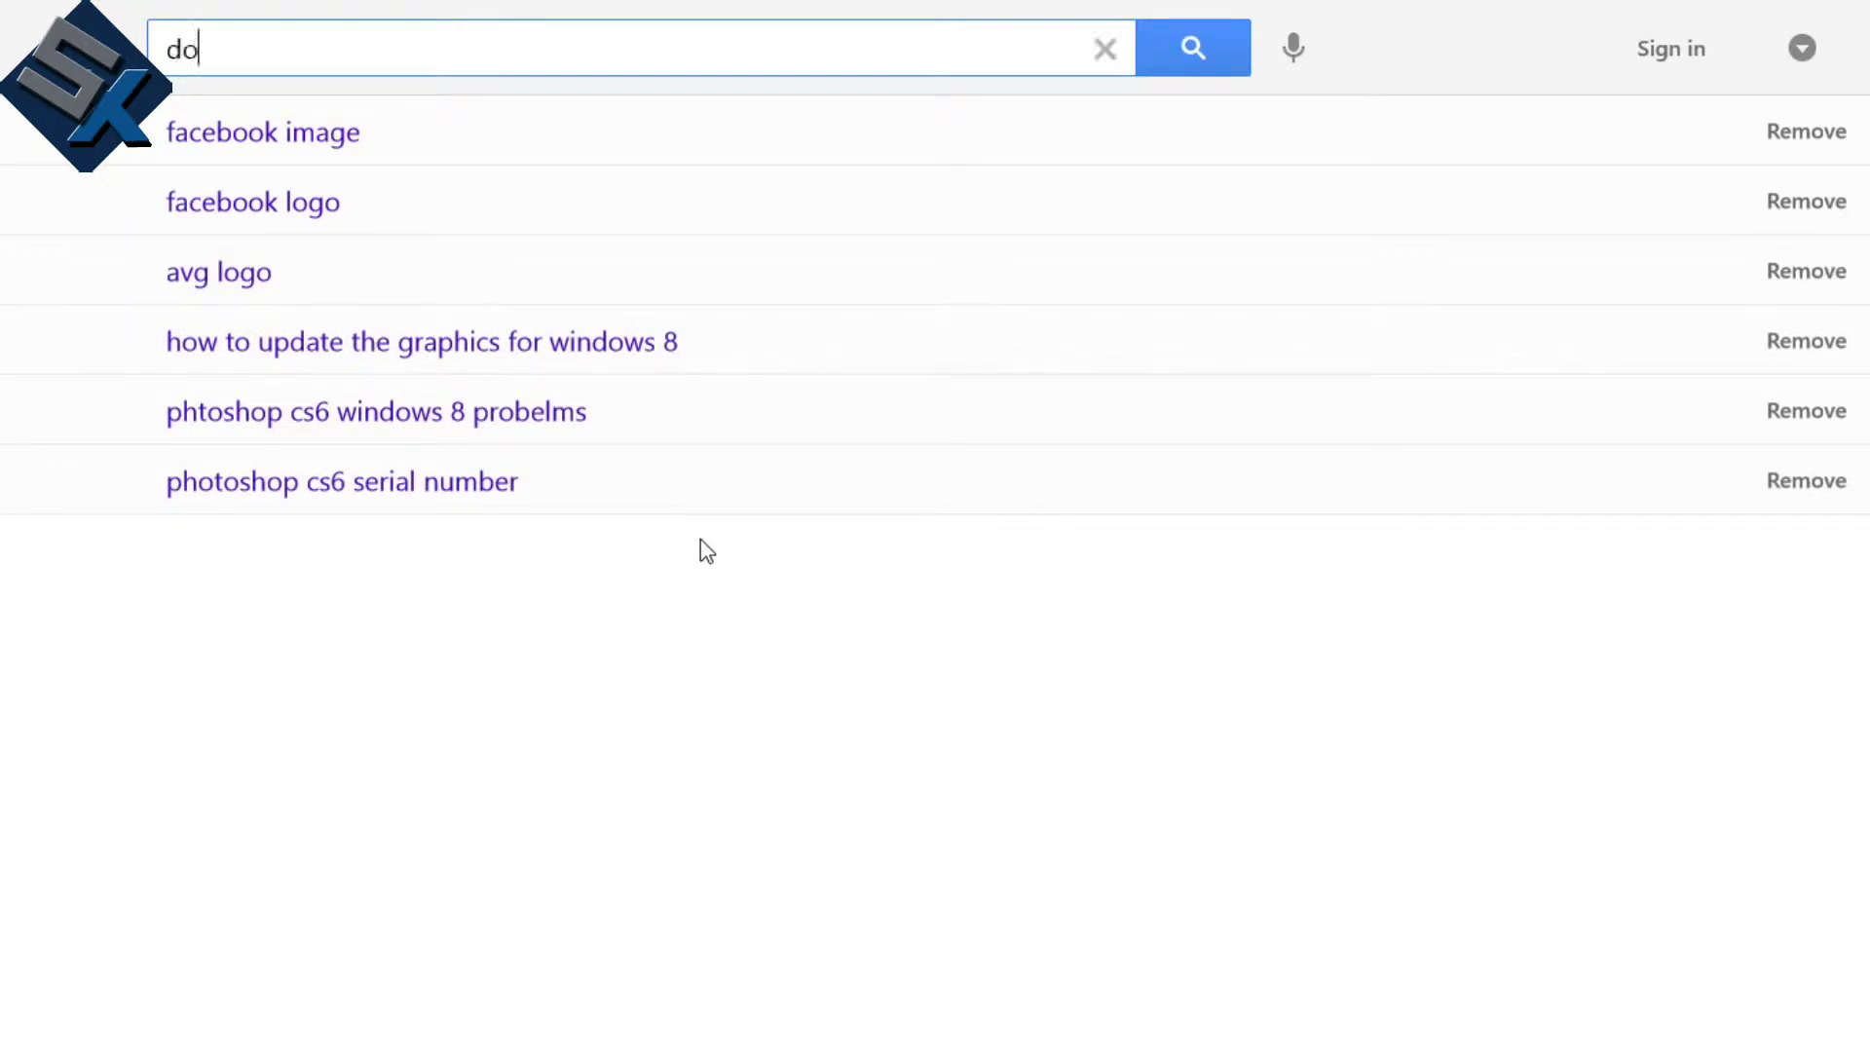
{"action": "type", "text": "wnloads folder "}
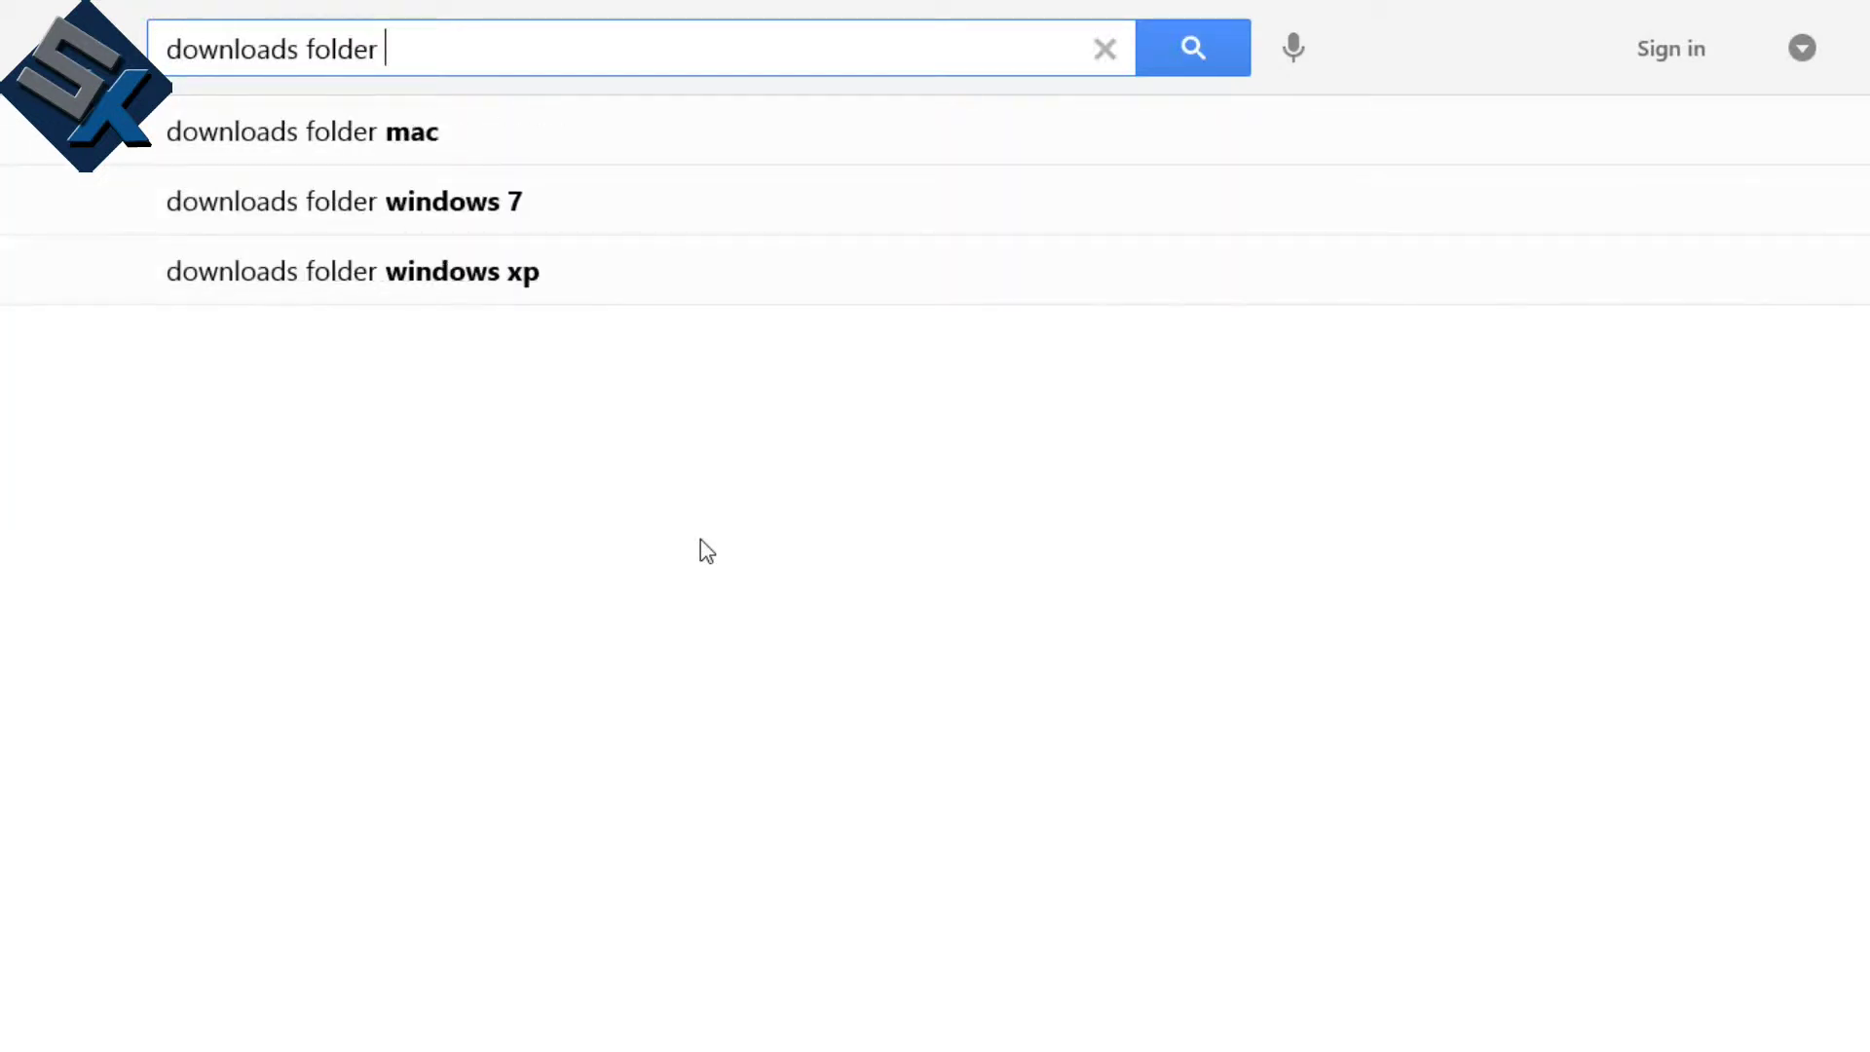
{"action": "type", "text": "image"}
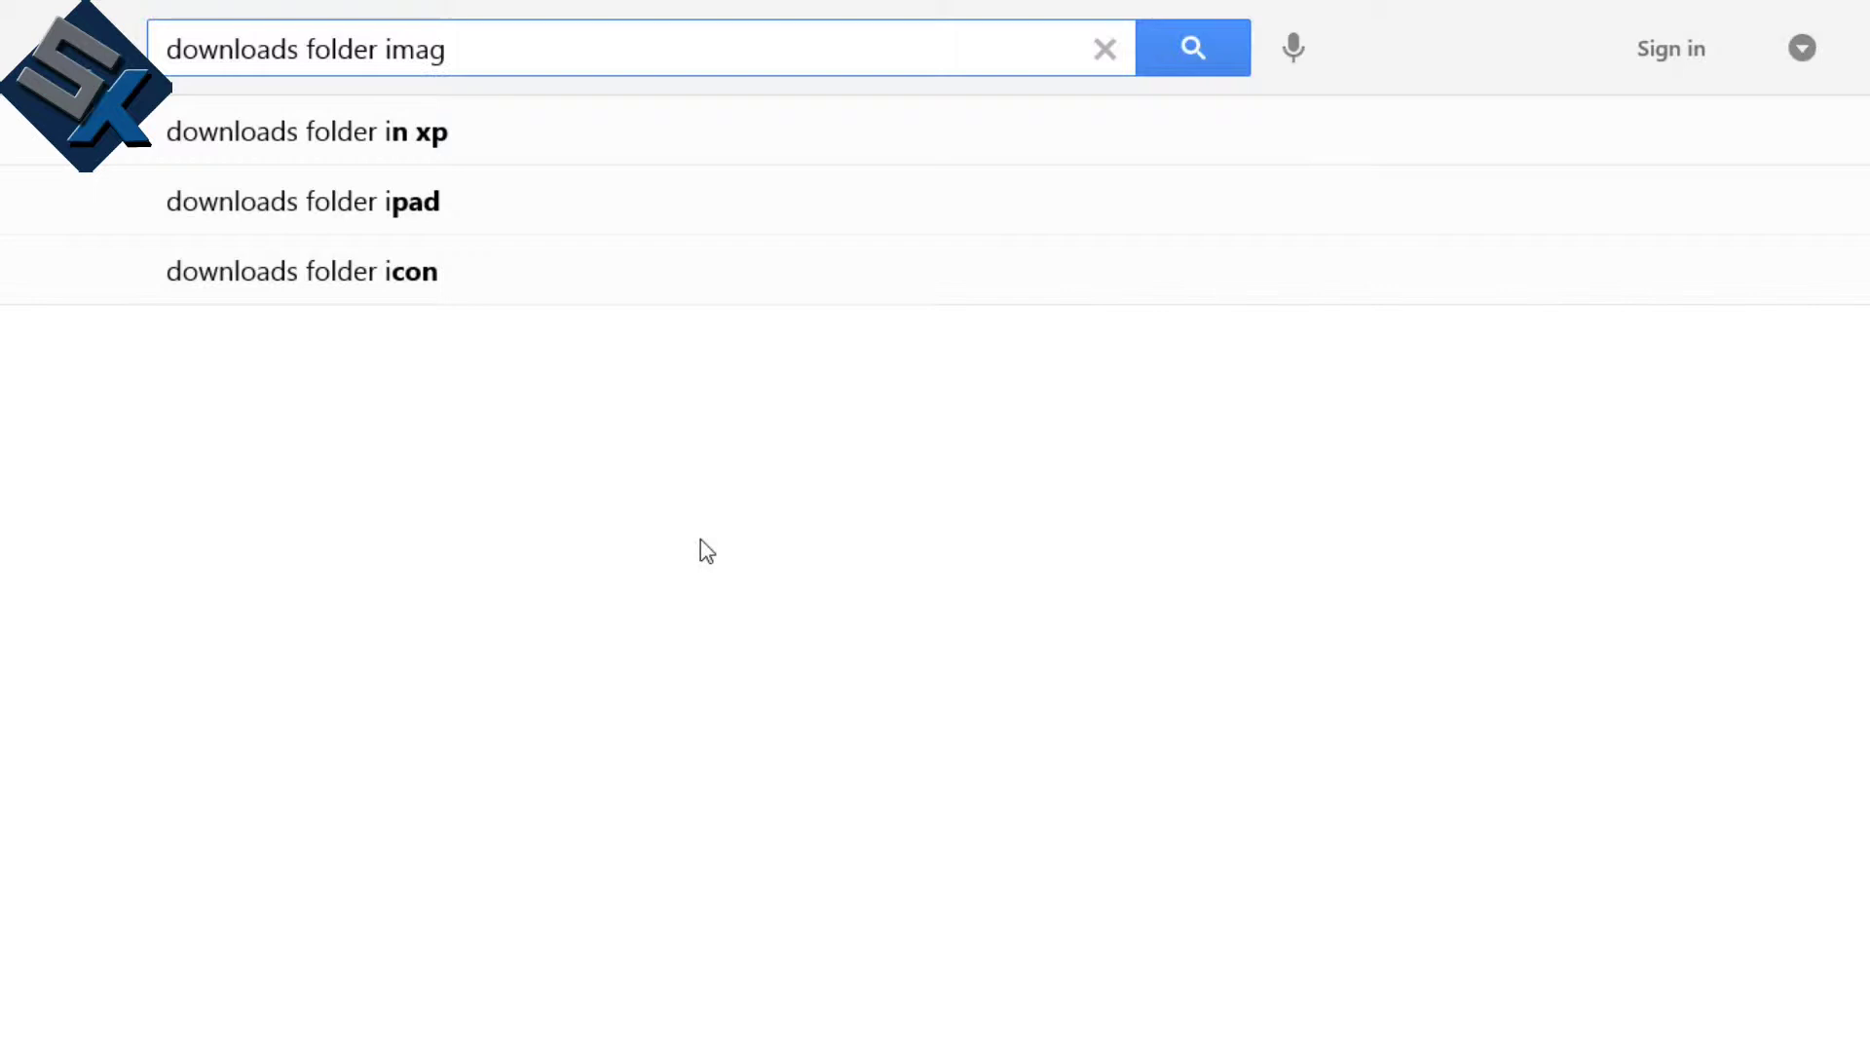
{"action": "key", "text": "Return"}
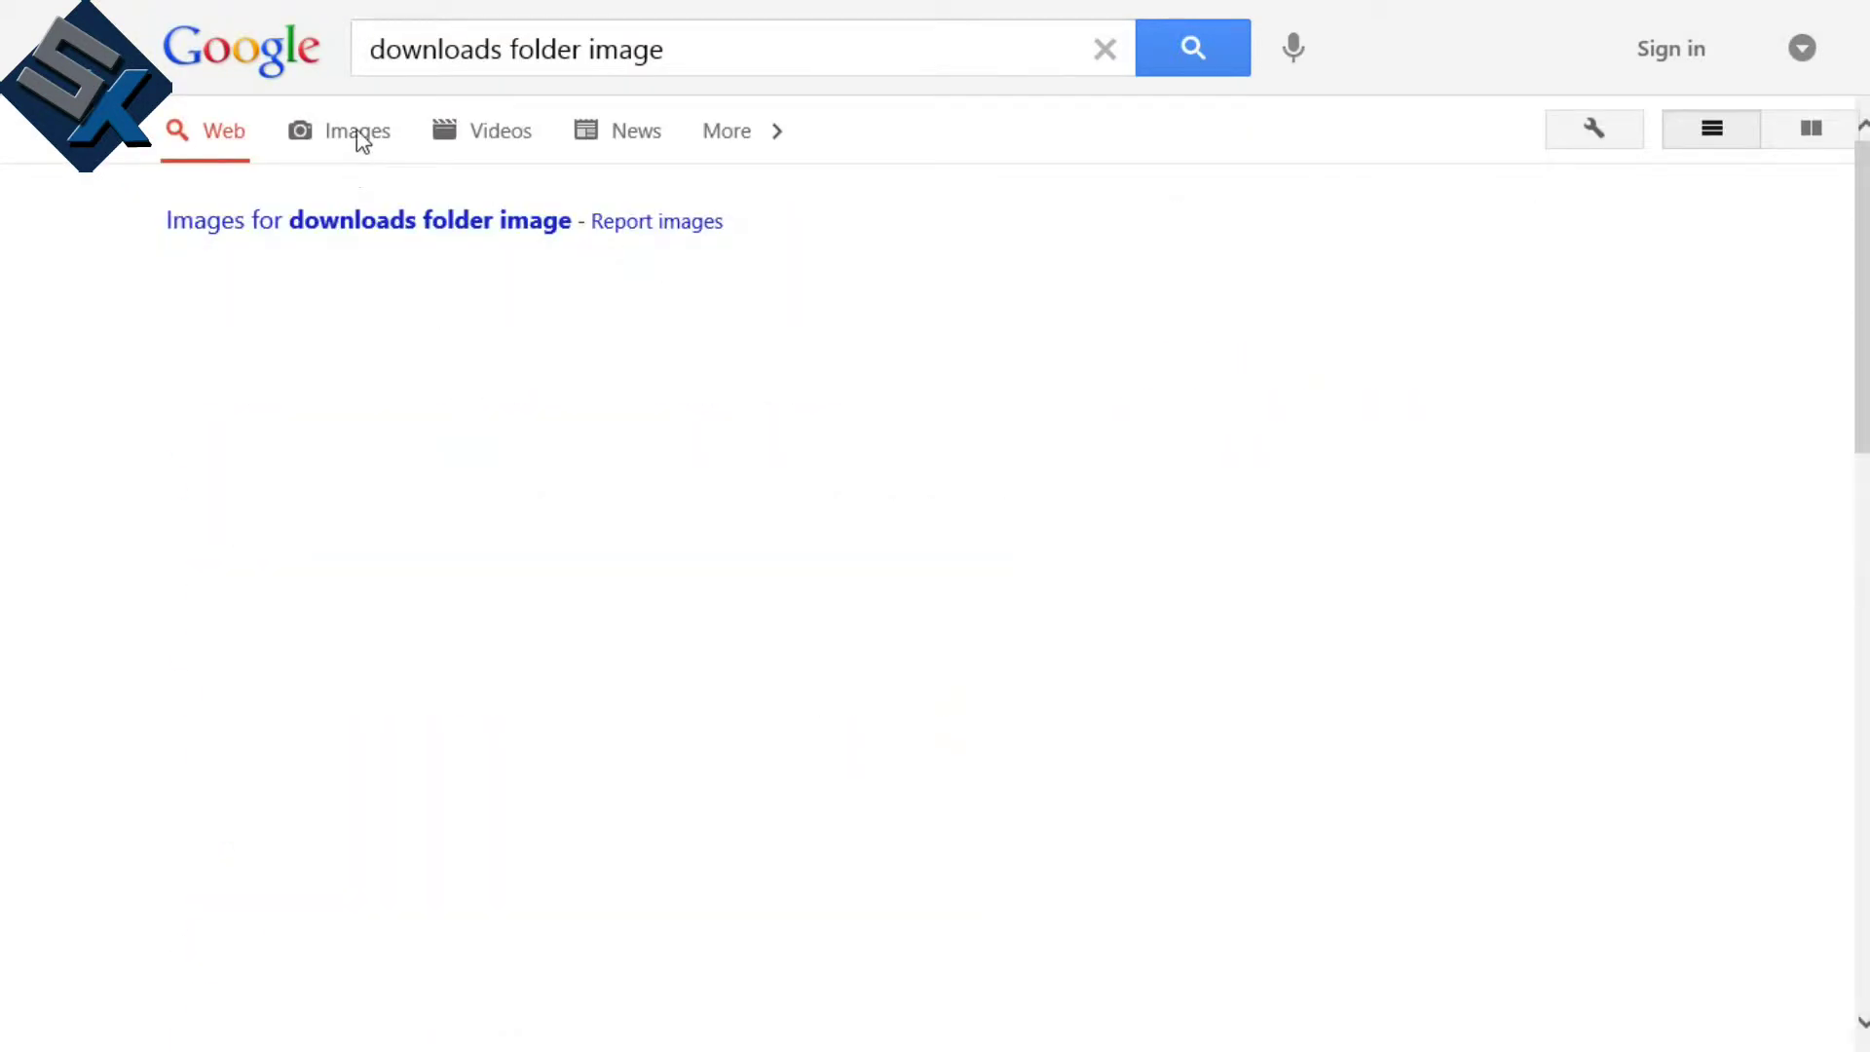
In image results, enlarge the grey folder with blue arrow and choose Save As.
{"action": "scroll", "coordinate": [1183, 557], "scroll_direction": "down", "scroll_amount": 4}
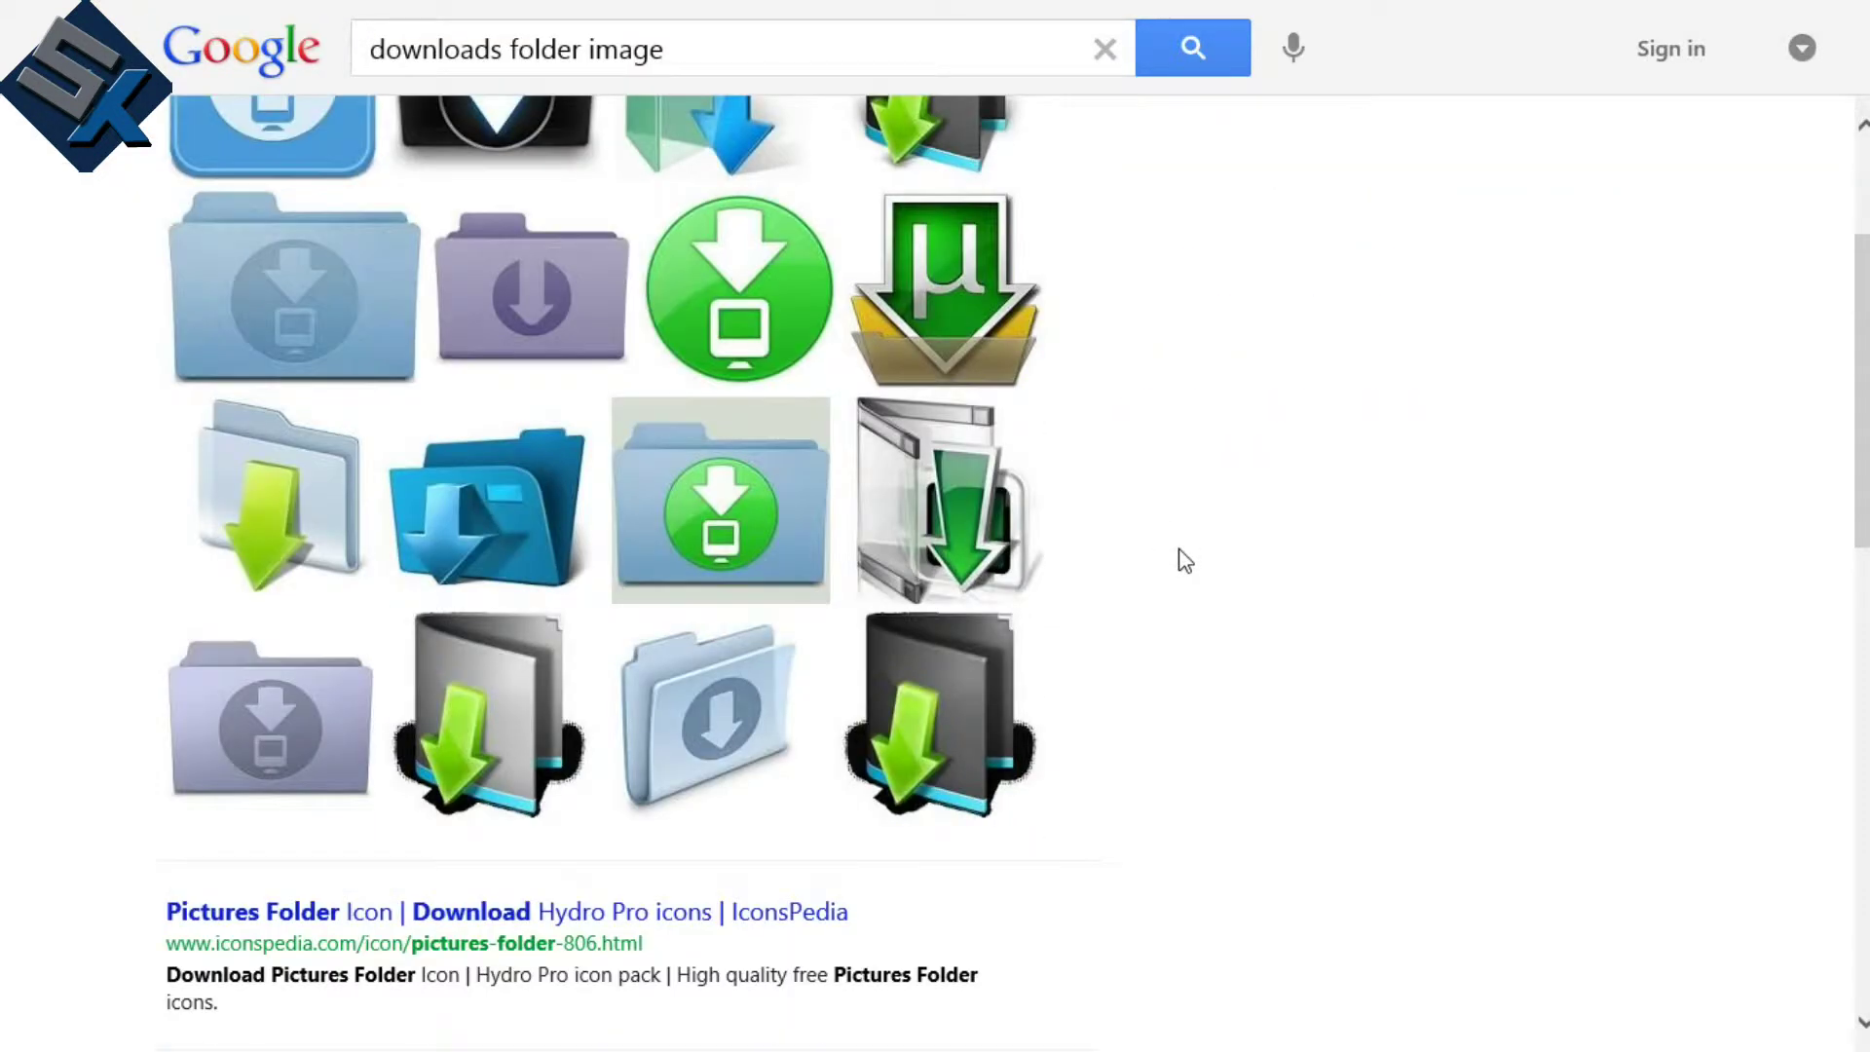
{"action": "scroll", "coordinate": [1181, 555], "scroll_direction": "up", "scroll_amount": 4}
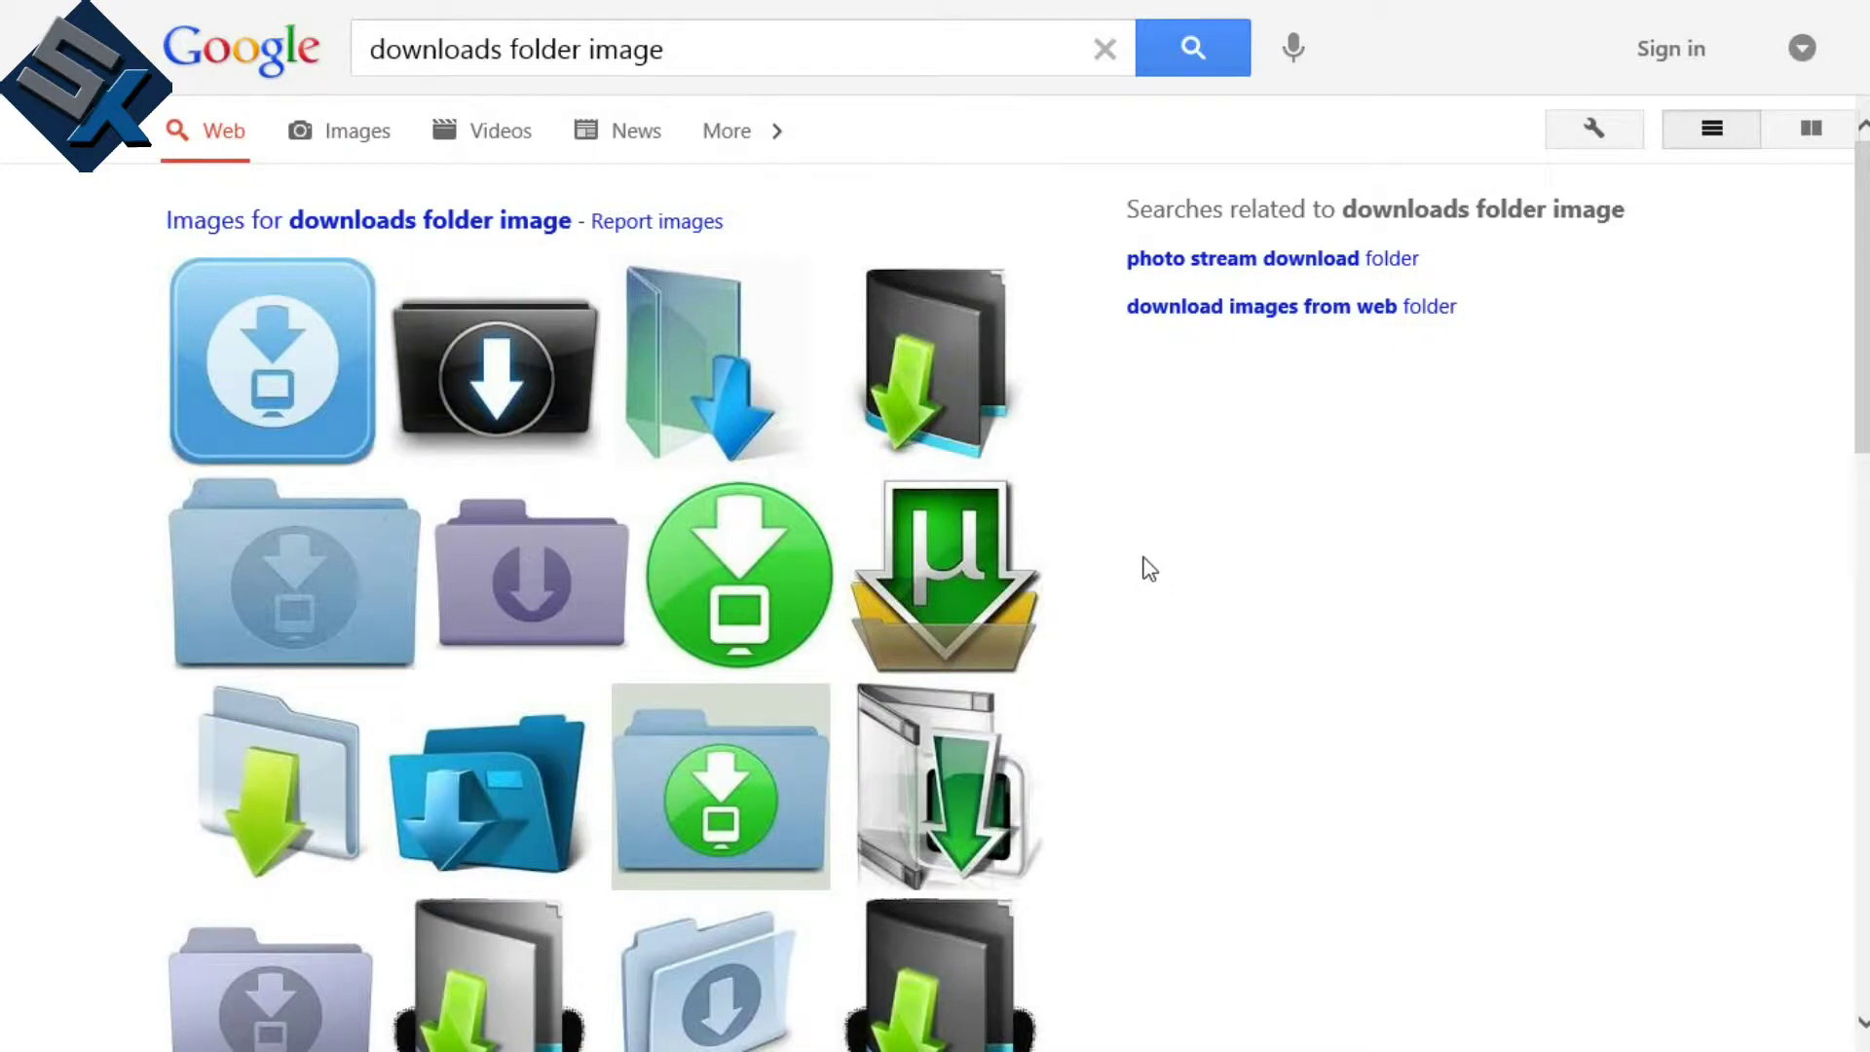
{"action": "left_click", "coordinate": [339, 151]}
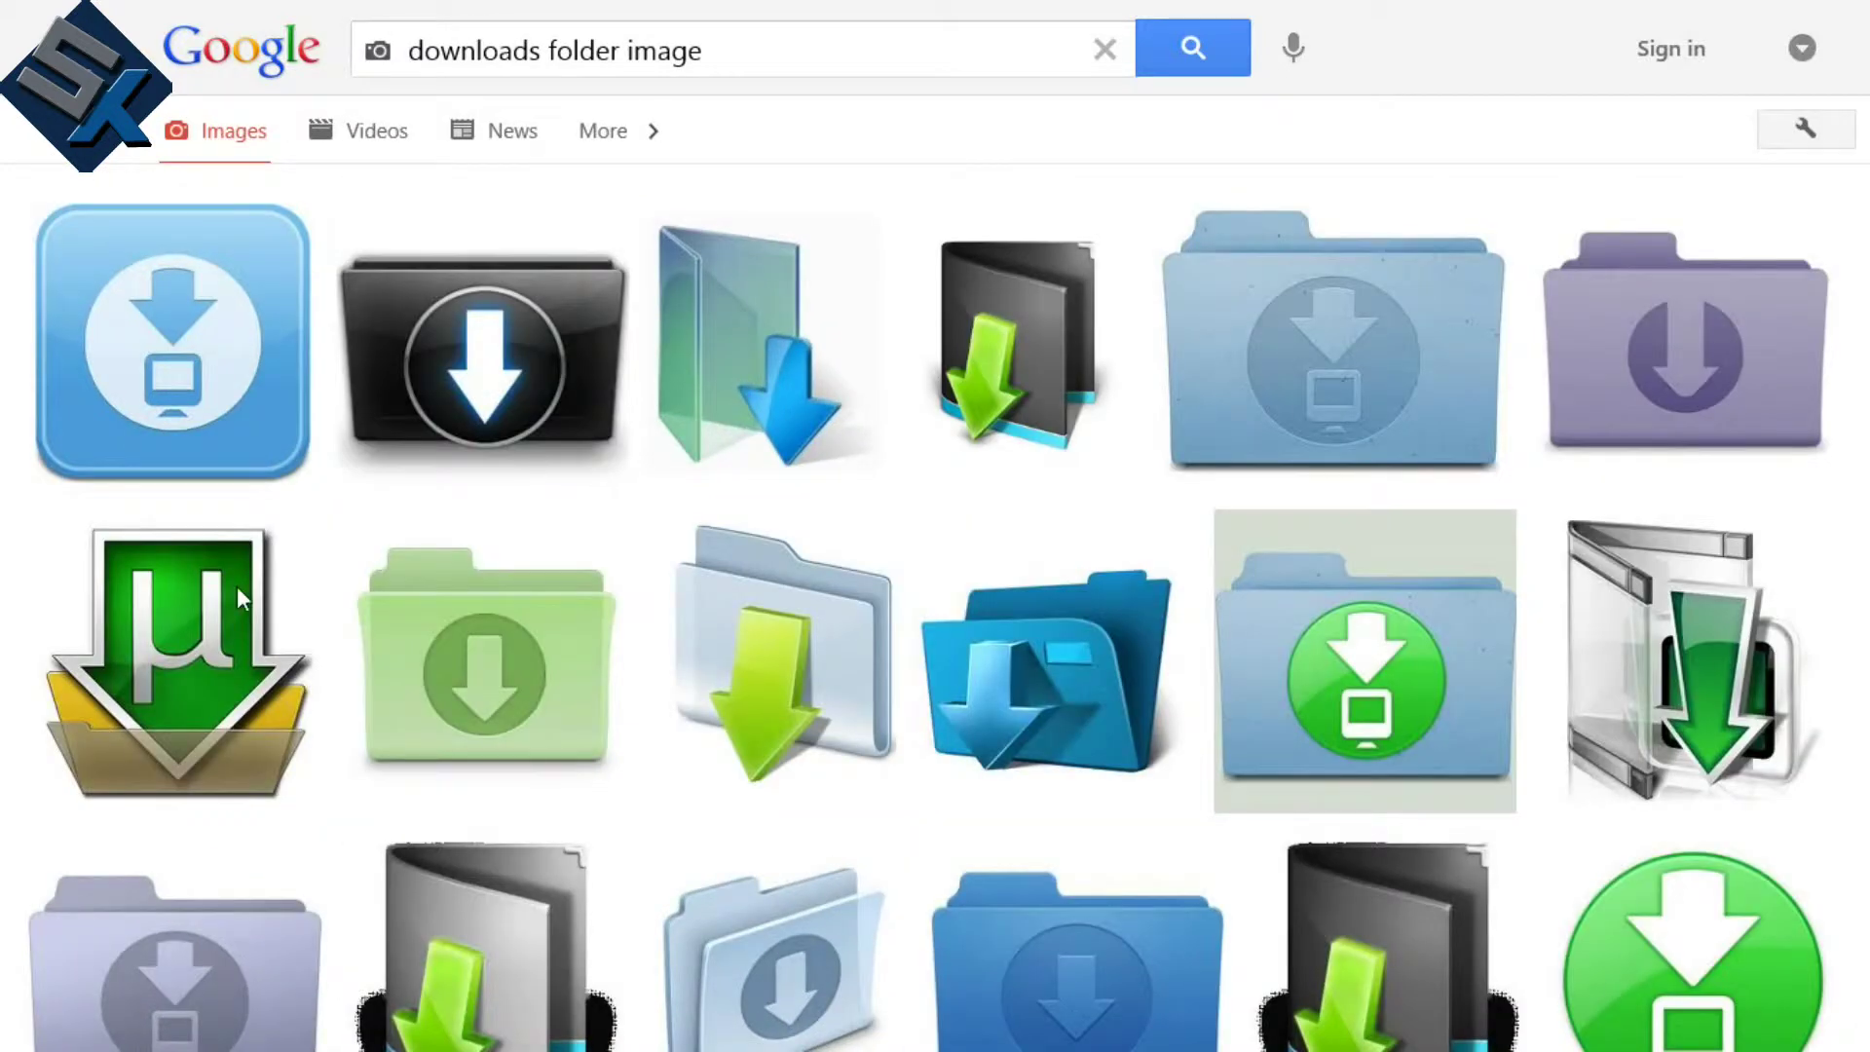
{"action": "scroll", "coordinate": [1044, 557], "scroll_direction": "down", "scroll_amount": 2}
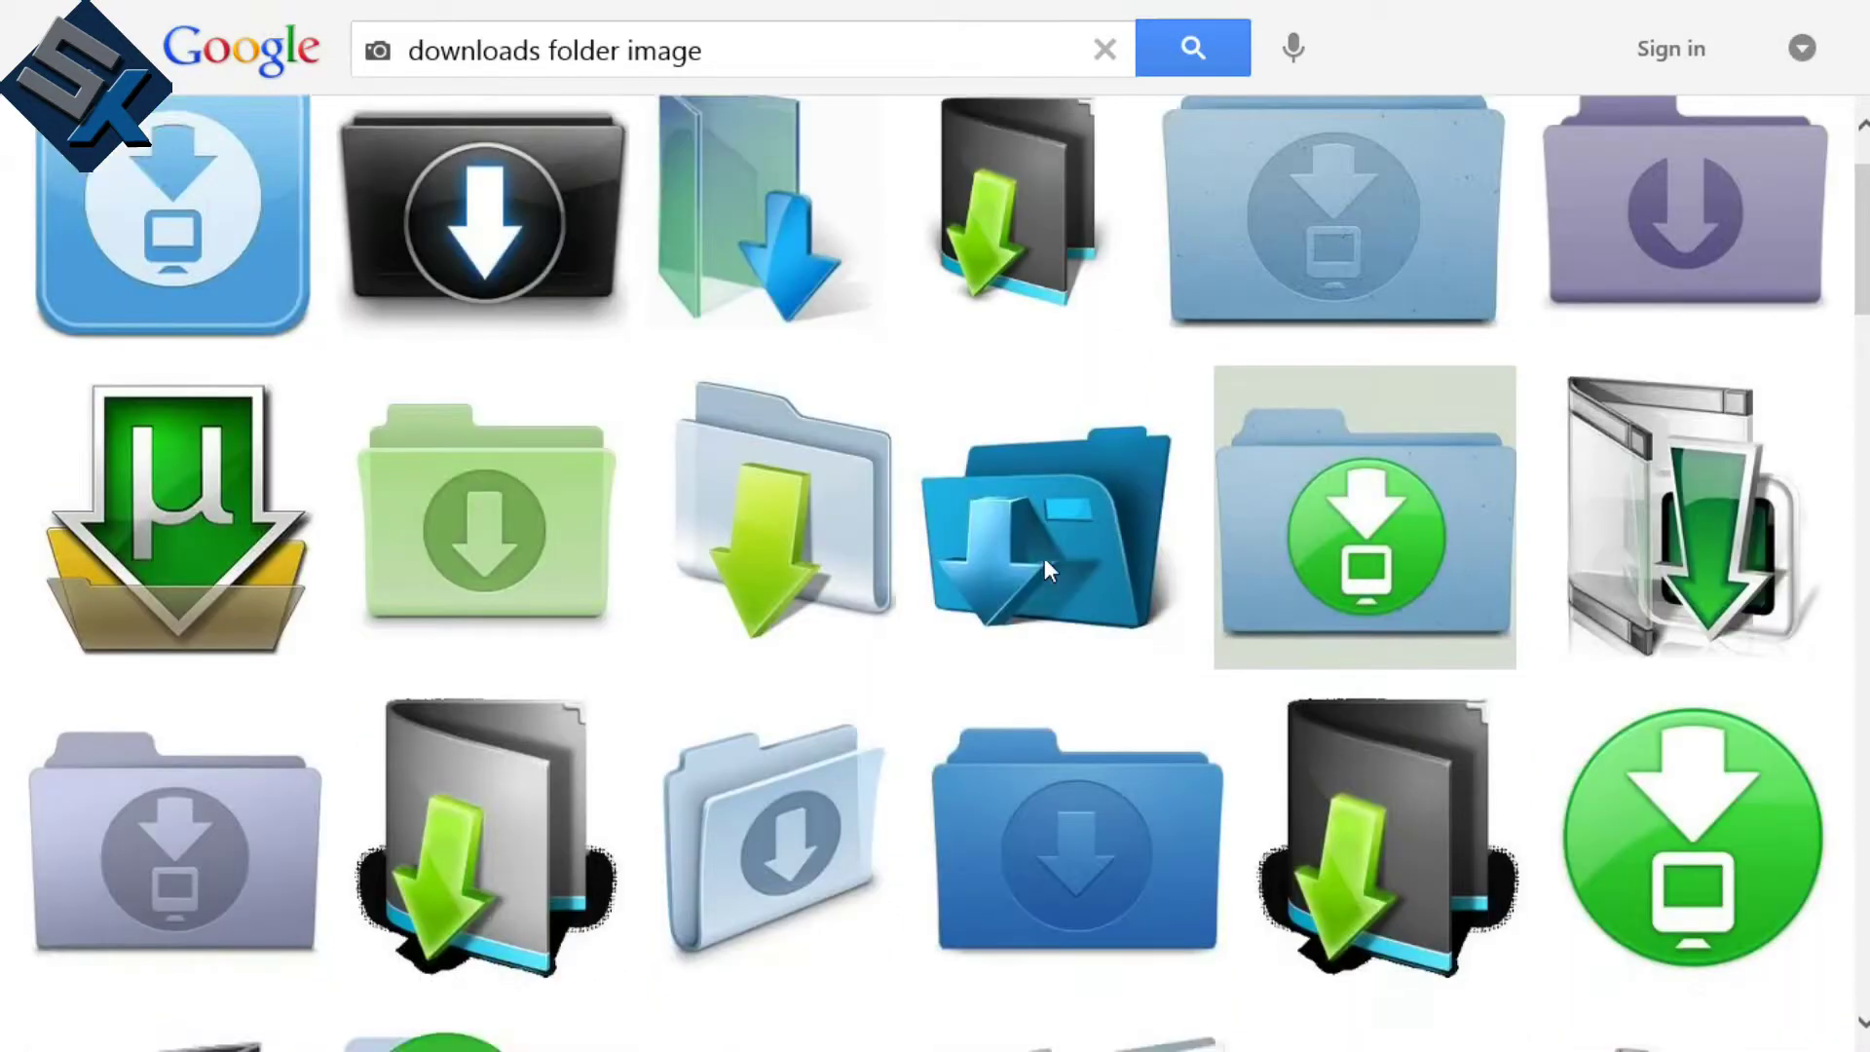
{"action": "scroll", "coordinate": [1044, 557], "scroll_direction": "down", "scroll_amount": 8}
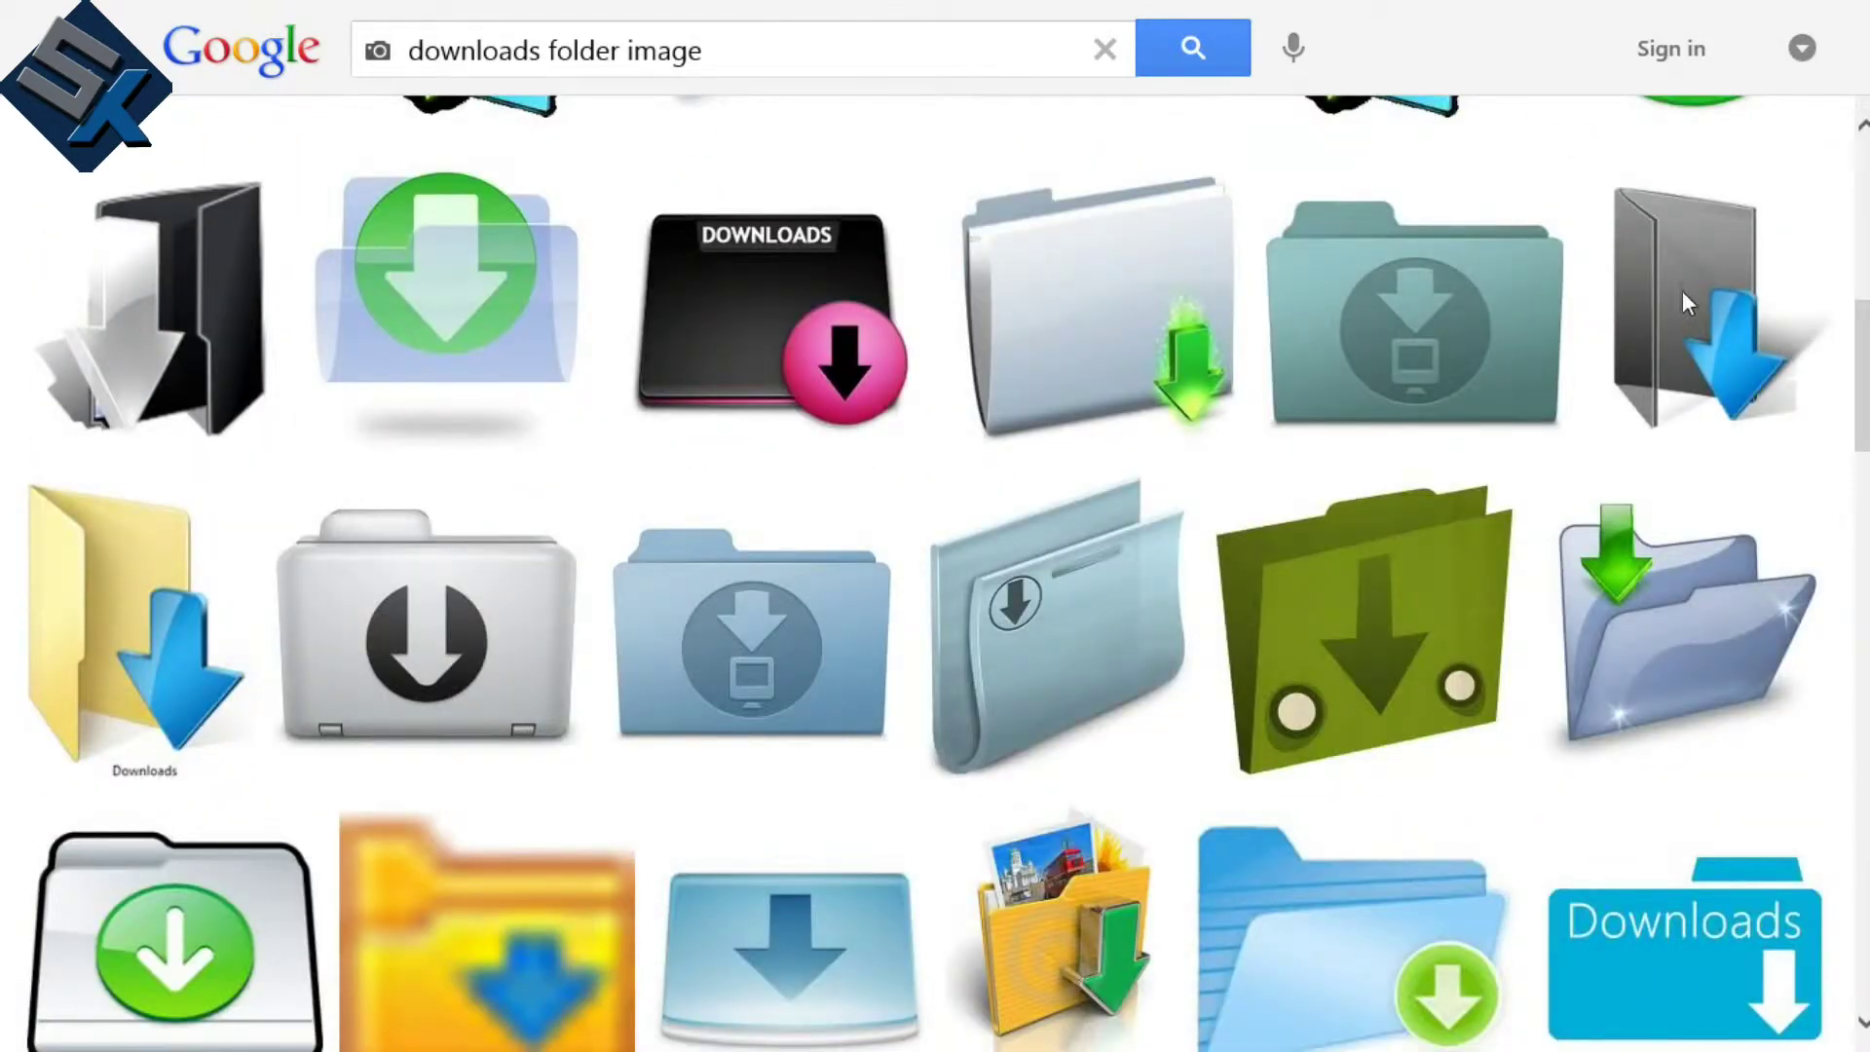
{"action": "left_click", "coordinate": [1681, 290]}
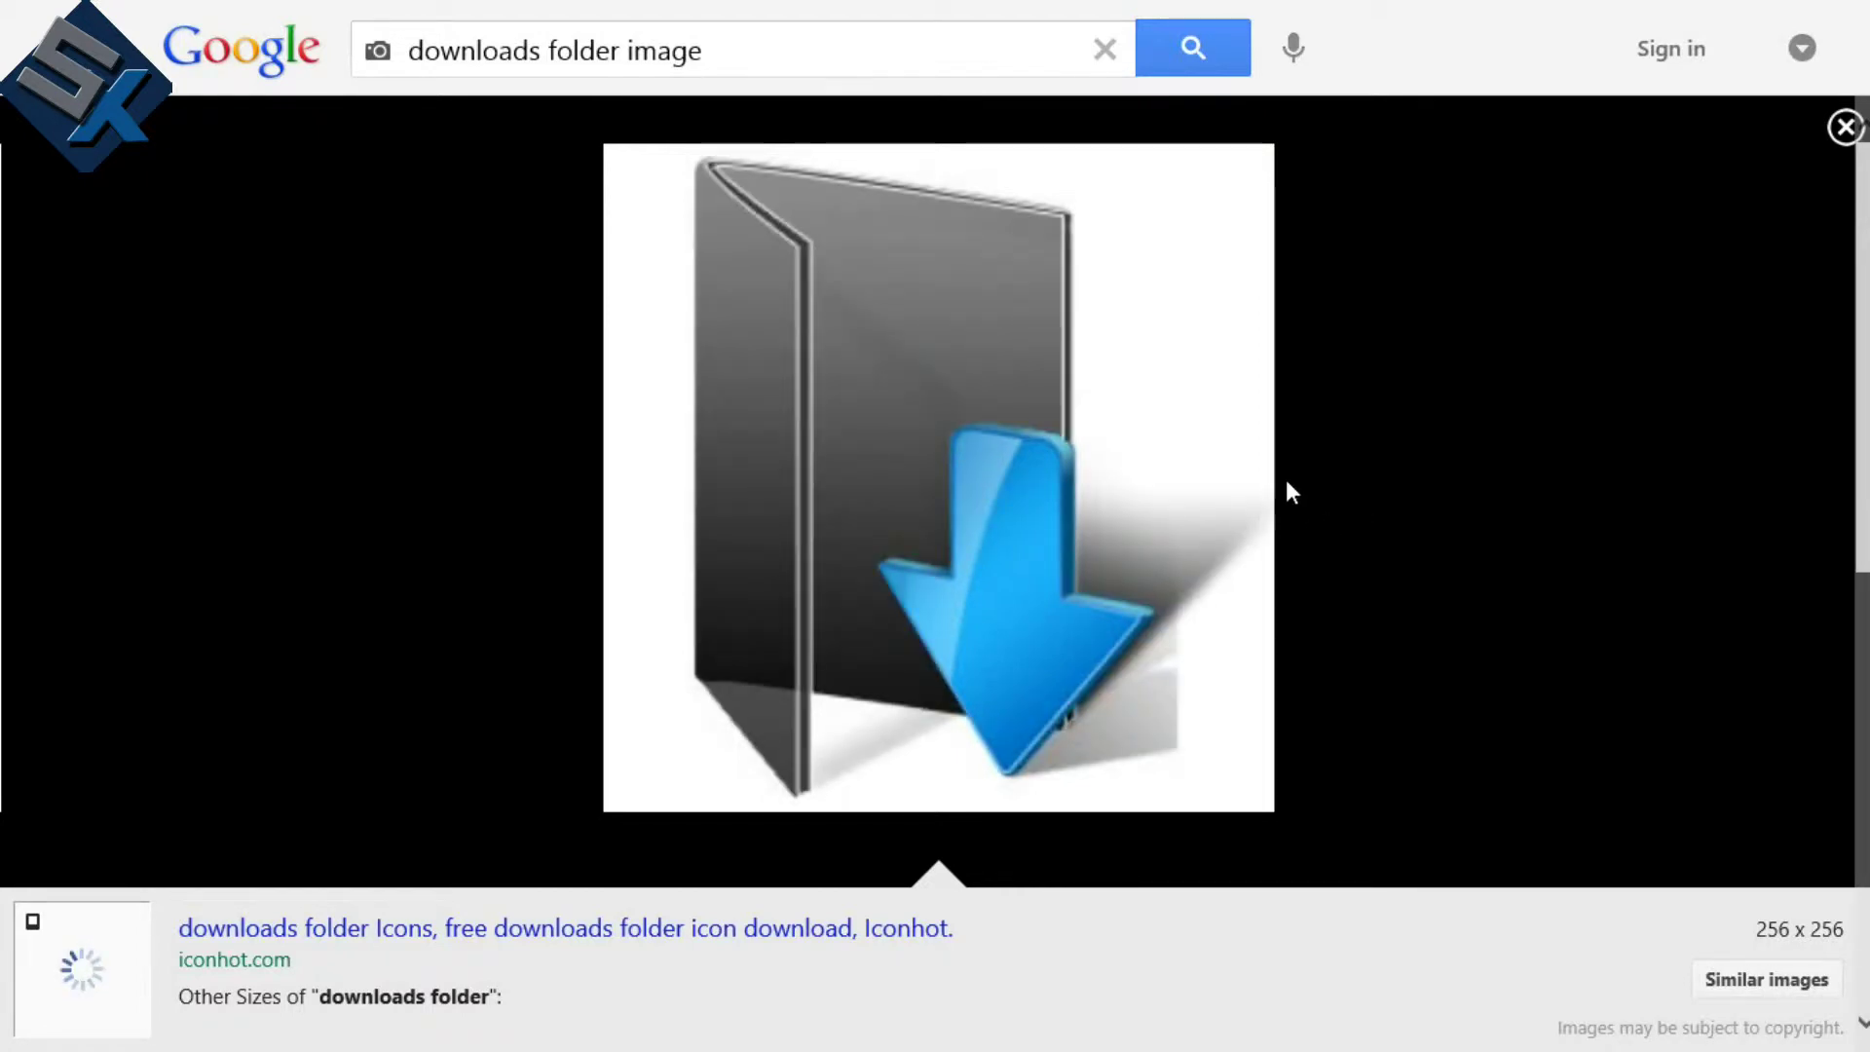
{"action": "right_click", "coordinate": [984, 531]}
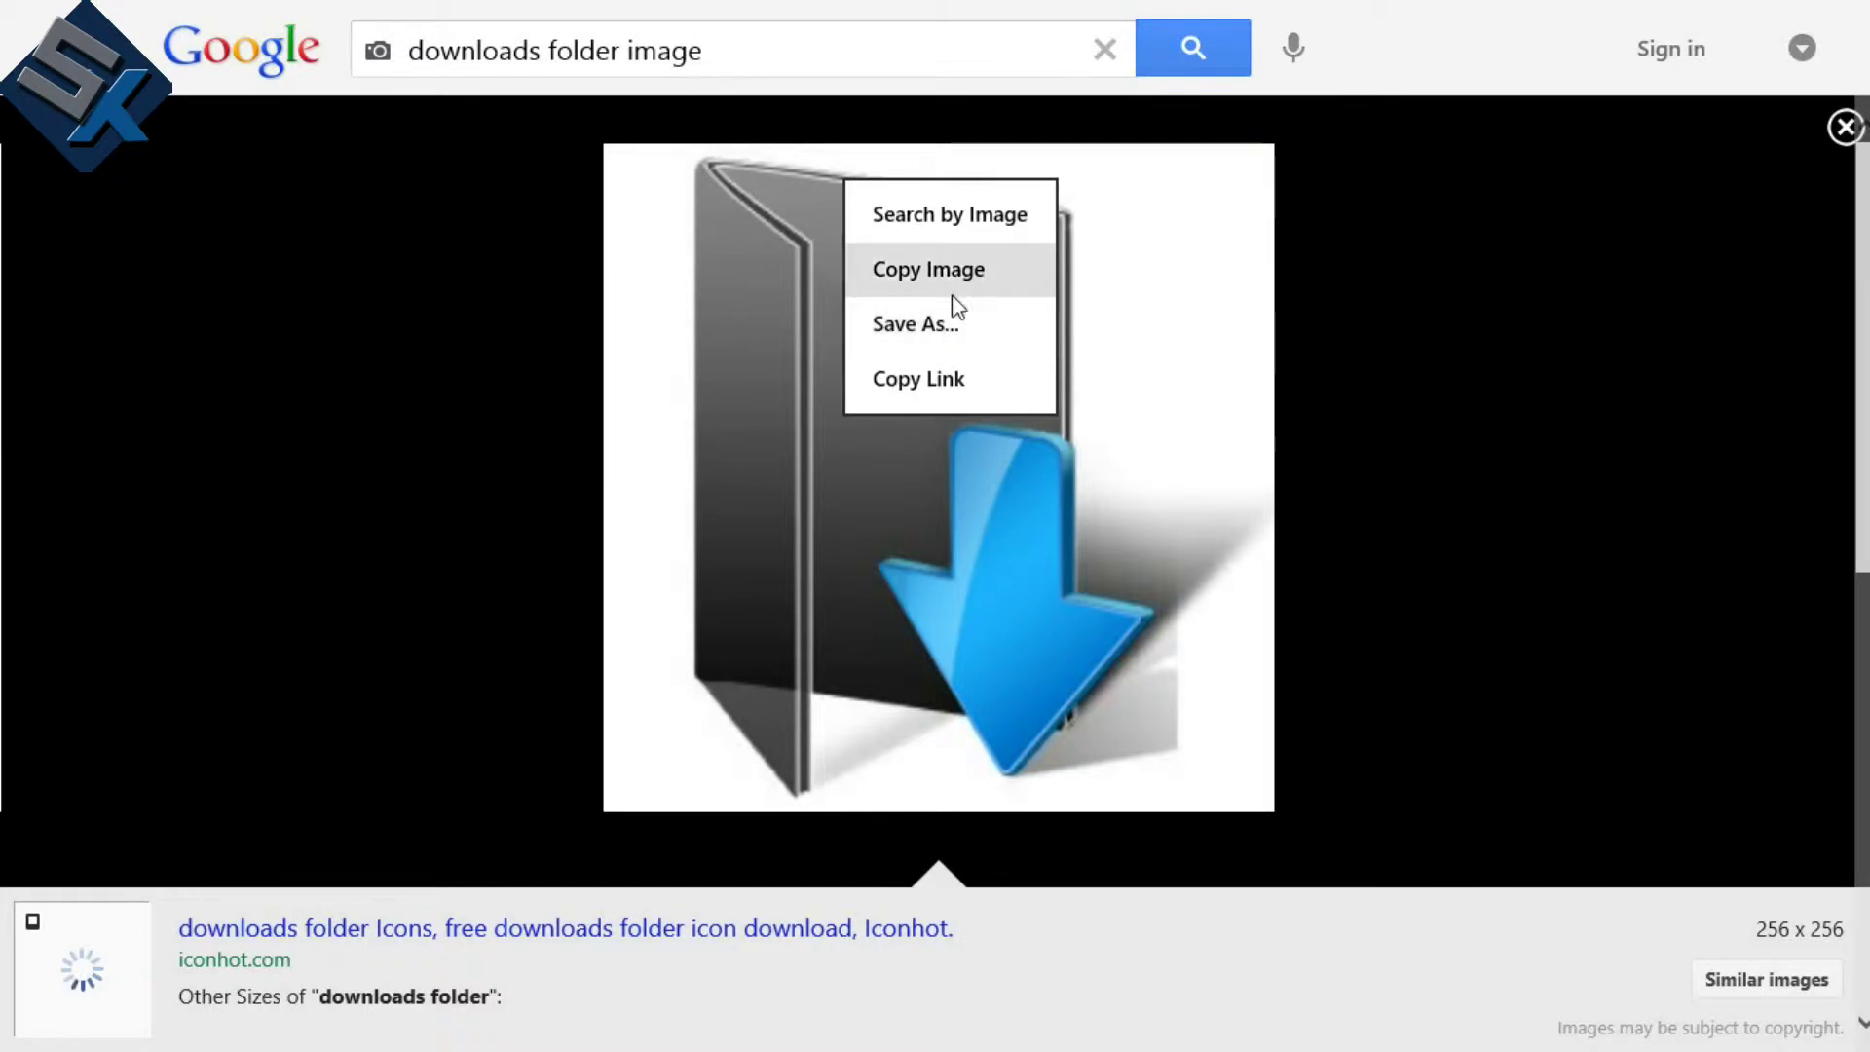
{"action": "left_click", "coordinate": [952, 321]}
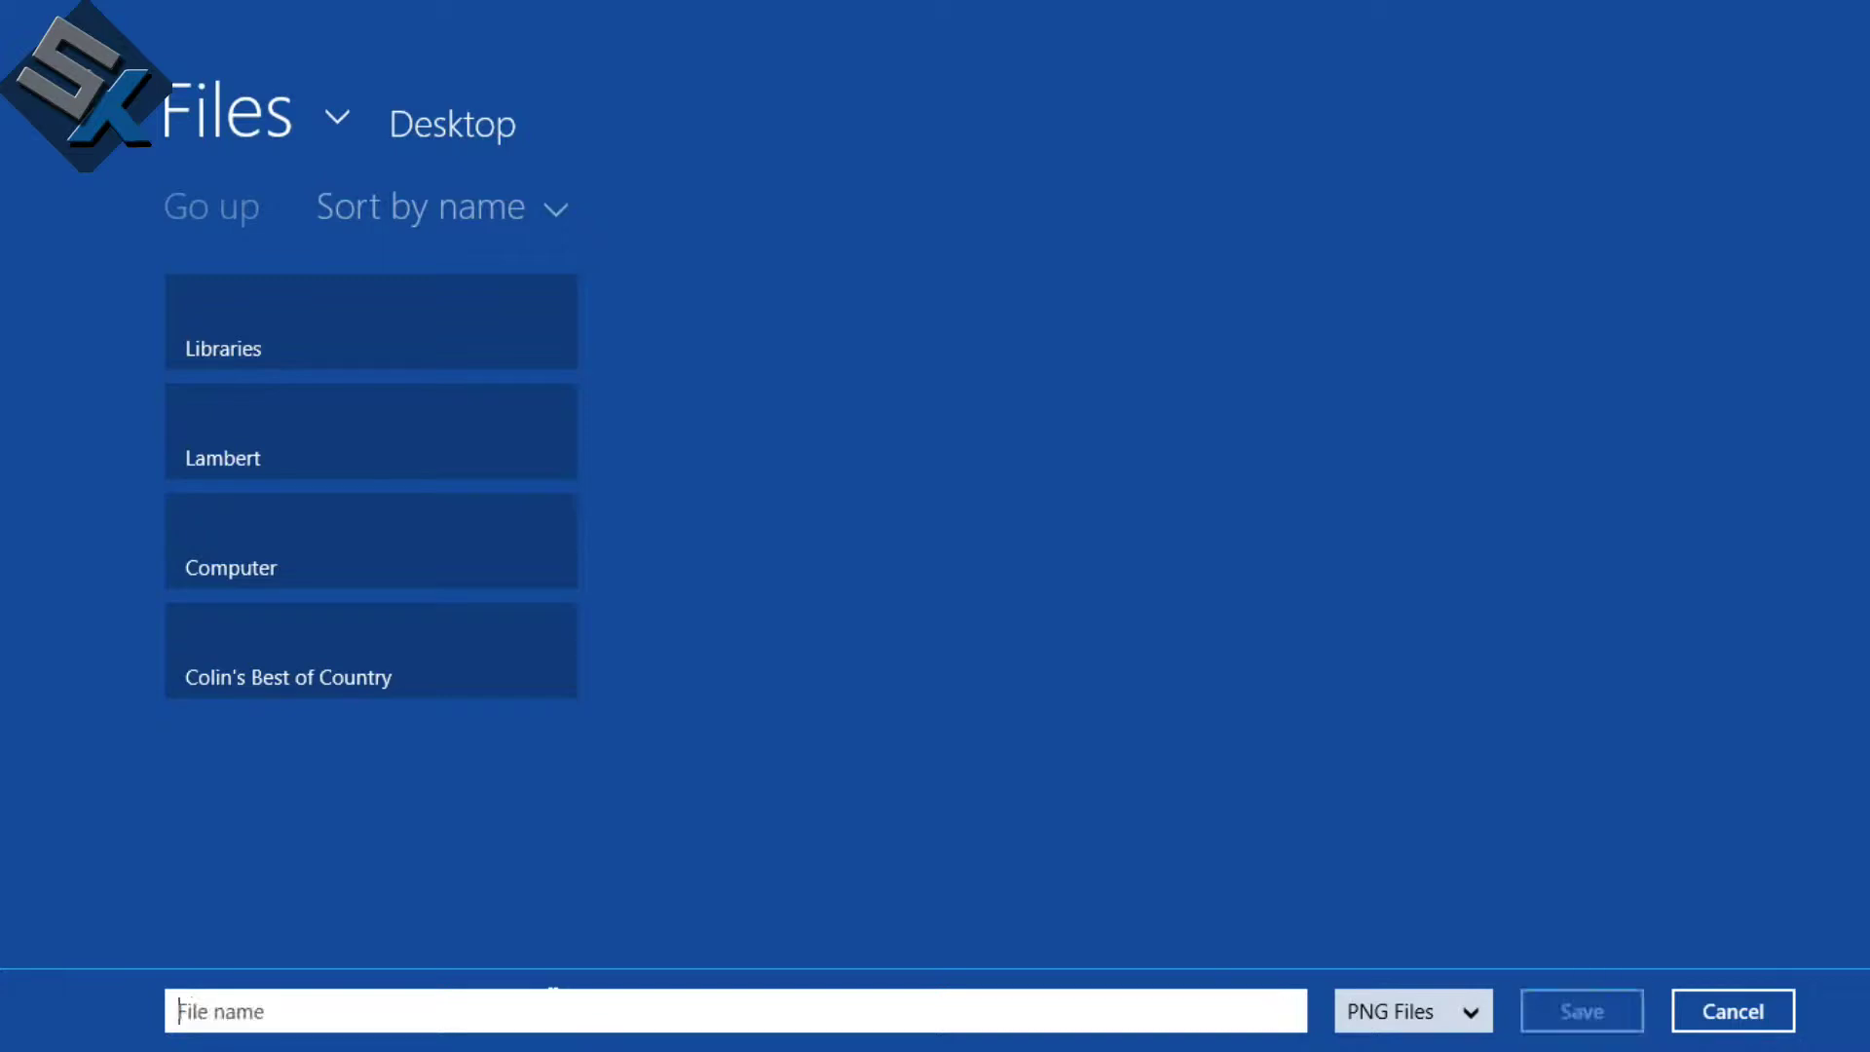
Save the icon to the Desktop as 'Downloads Image' and reposition it there.
{"action": "type", "text": "Downlaod"}
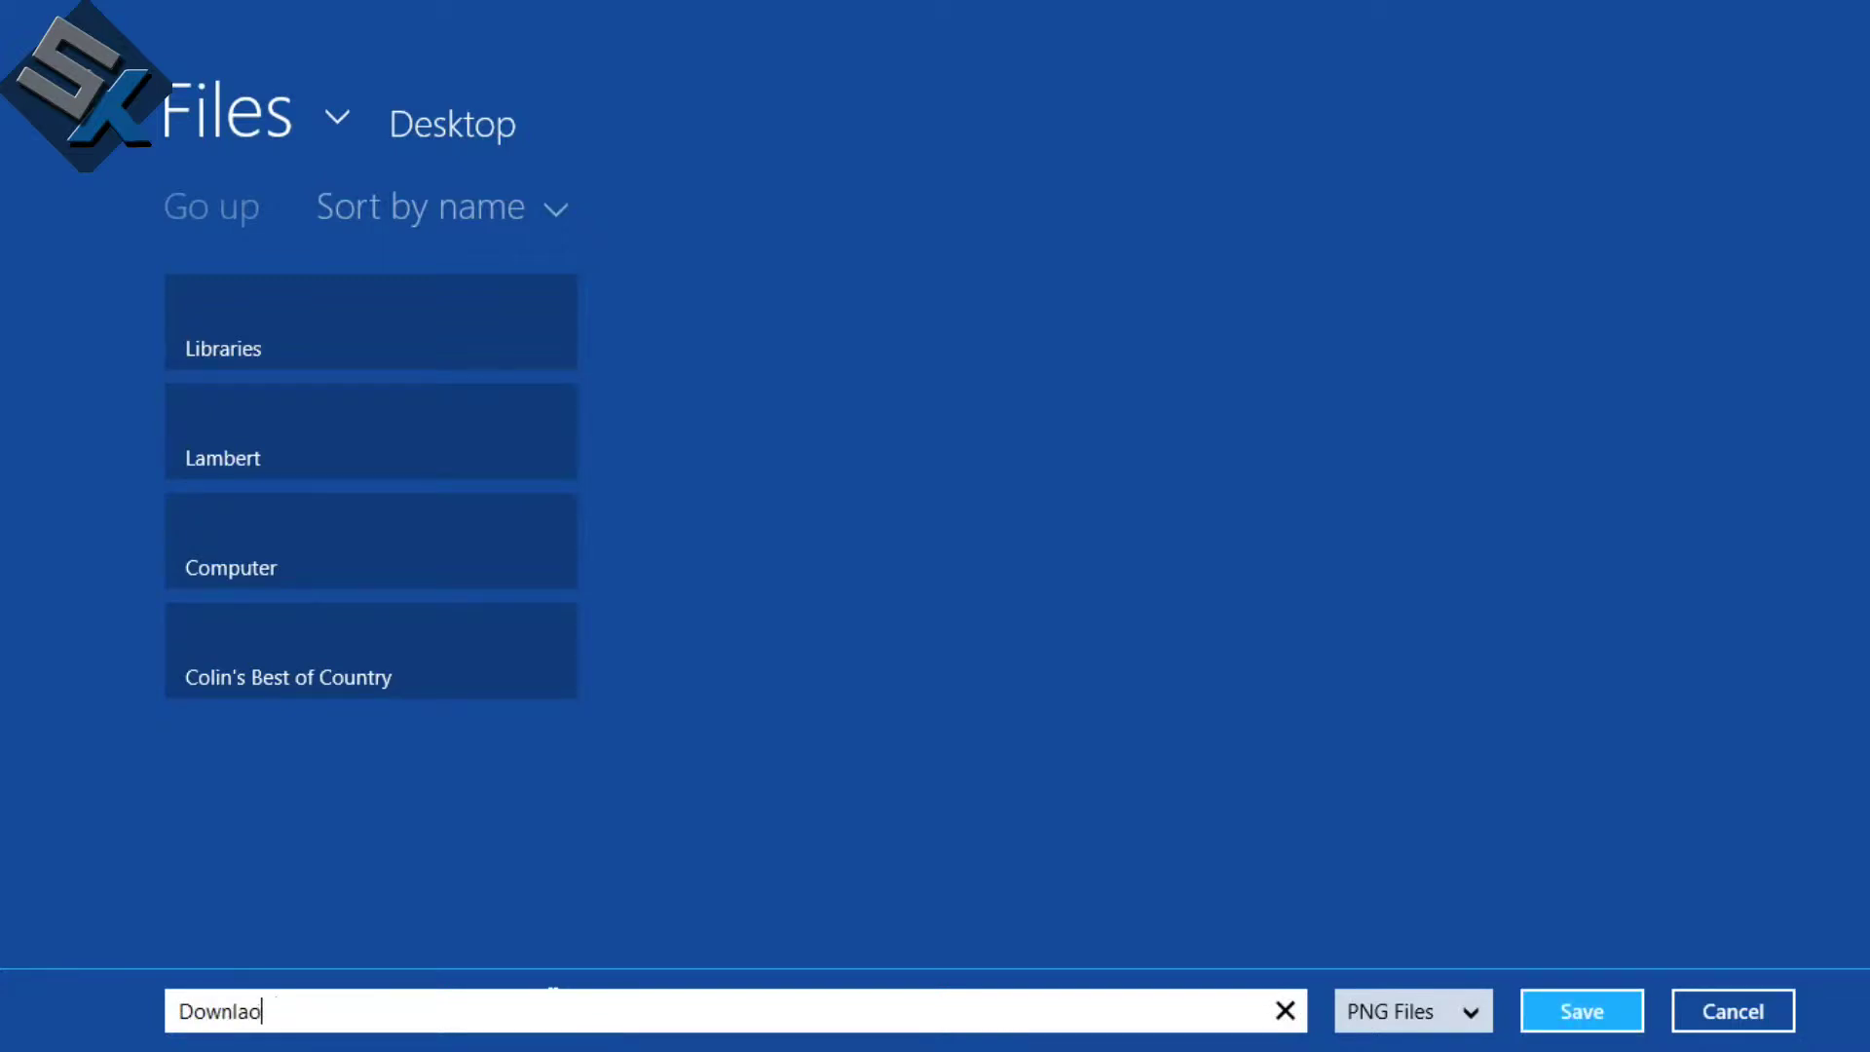
{"action": "type", "text": "oads Image"}
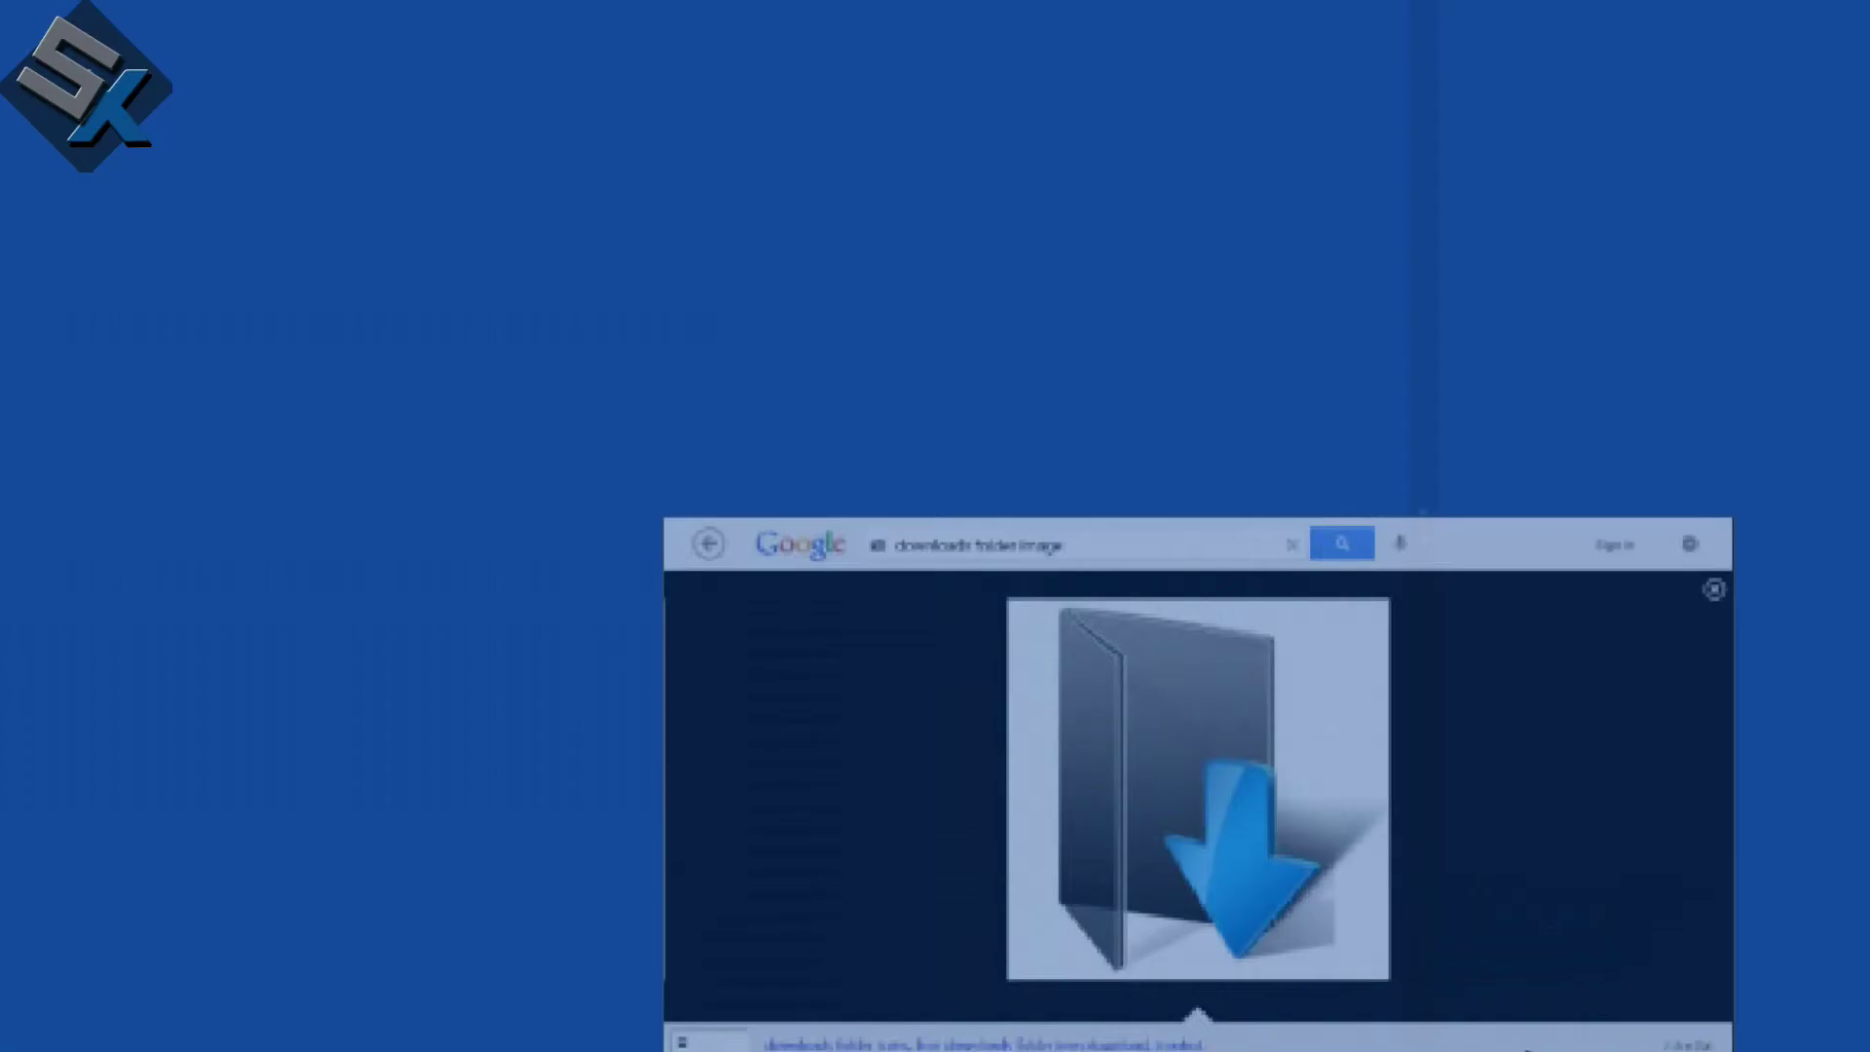
{"action": "key", "text": "super"}
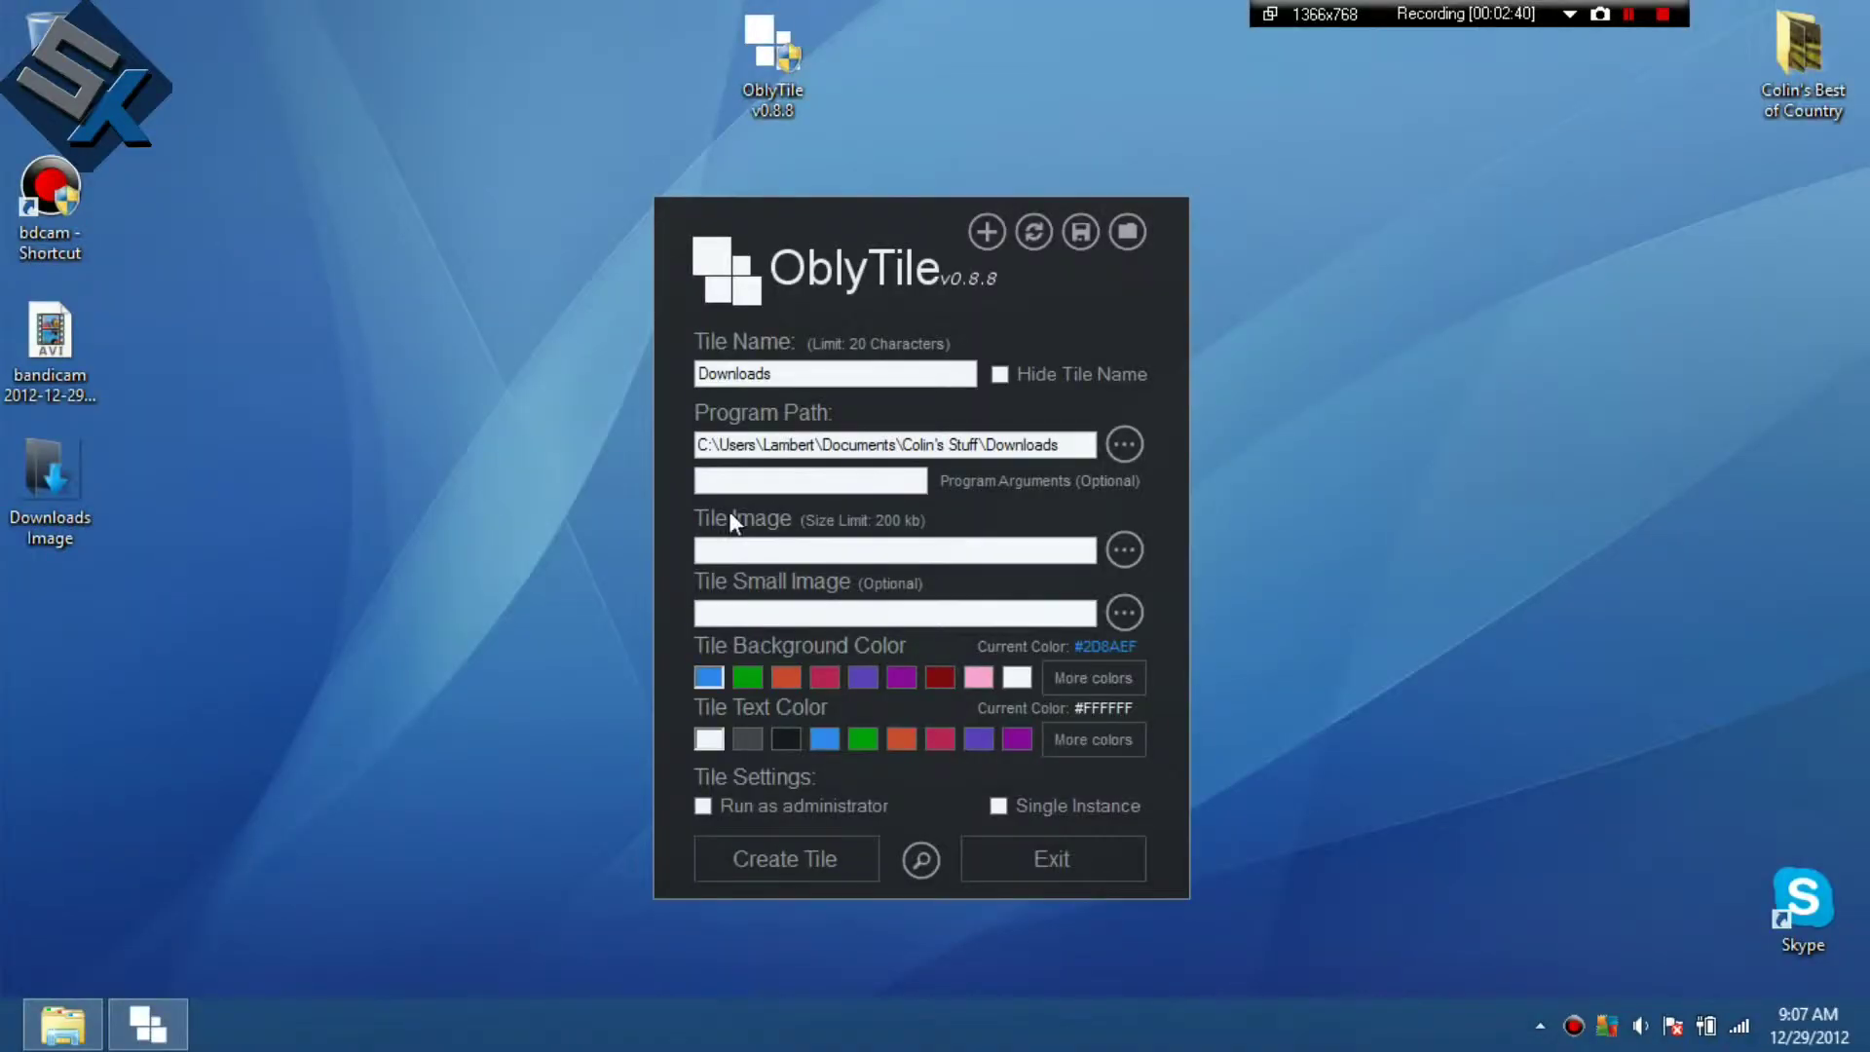
{"action": "left_click_drag", "start_coordinate": [49, 475], "coordinate": [247, 450]}
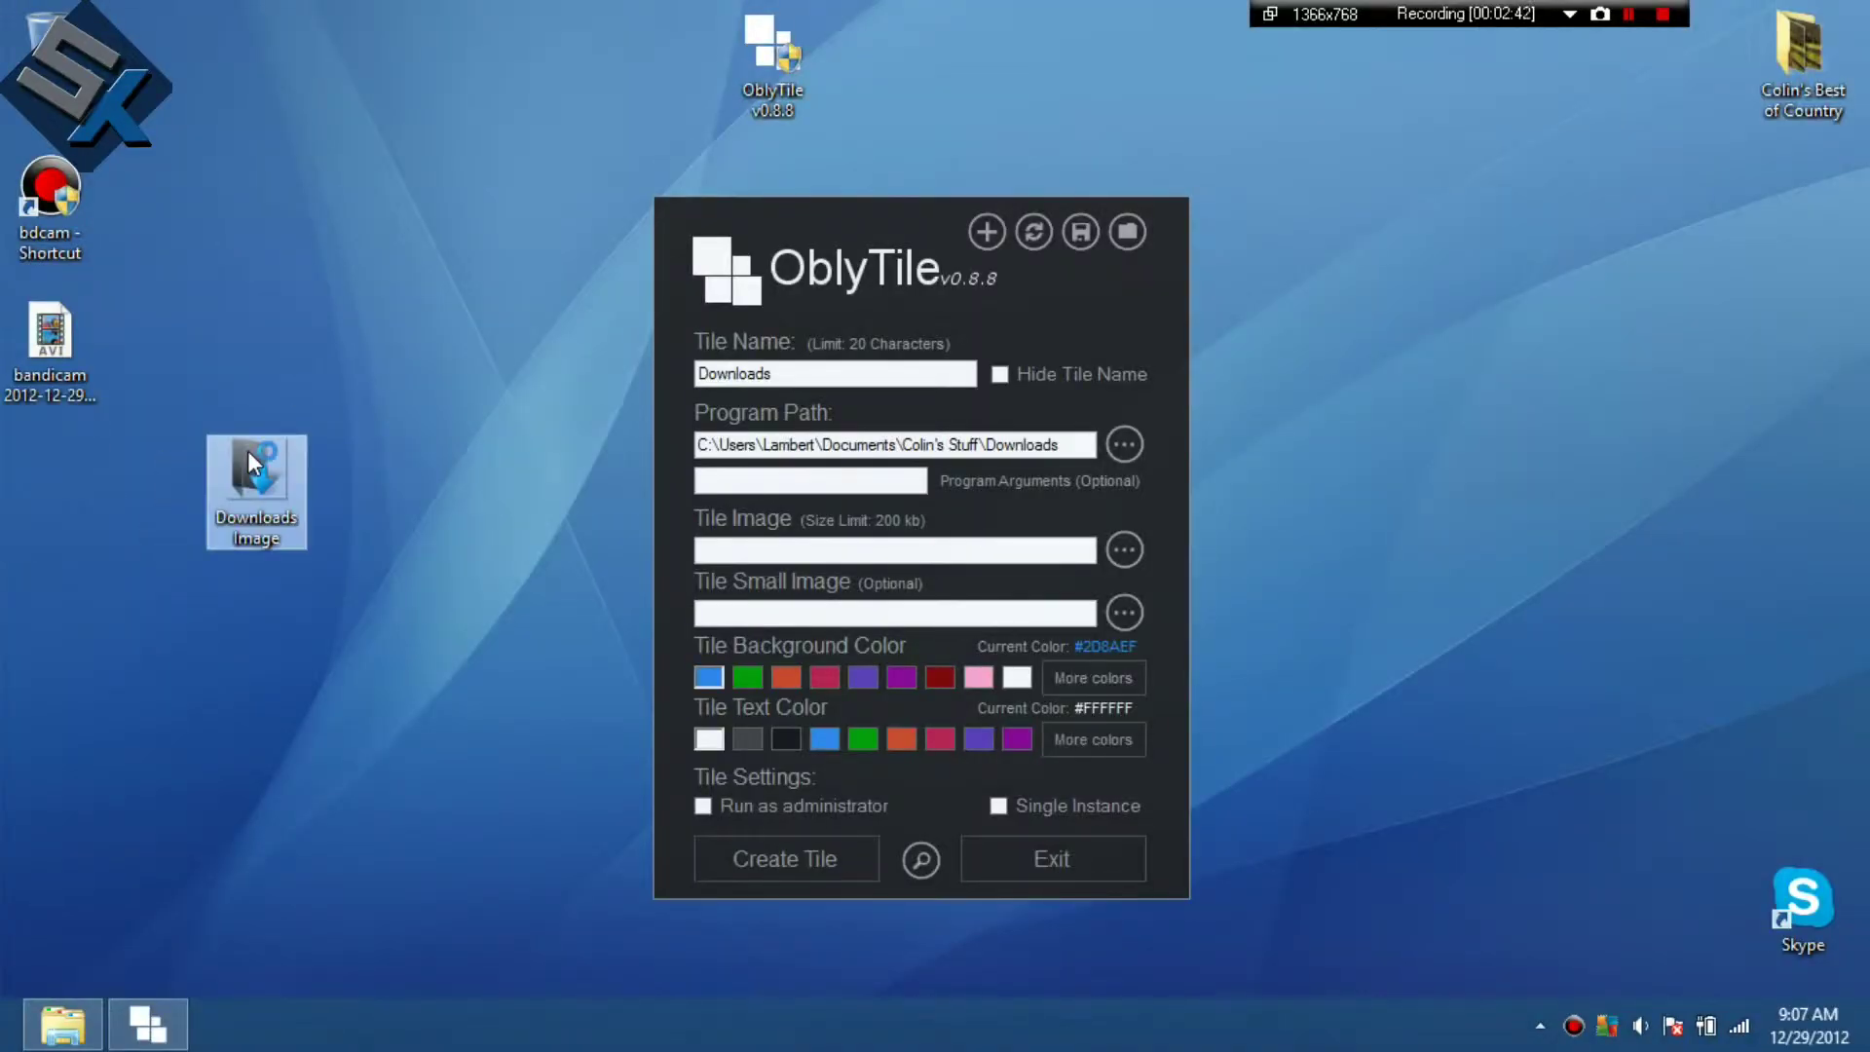
{"action": "double_click", "coordinate": [247, 451]}
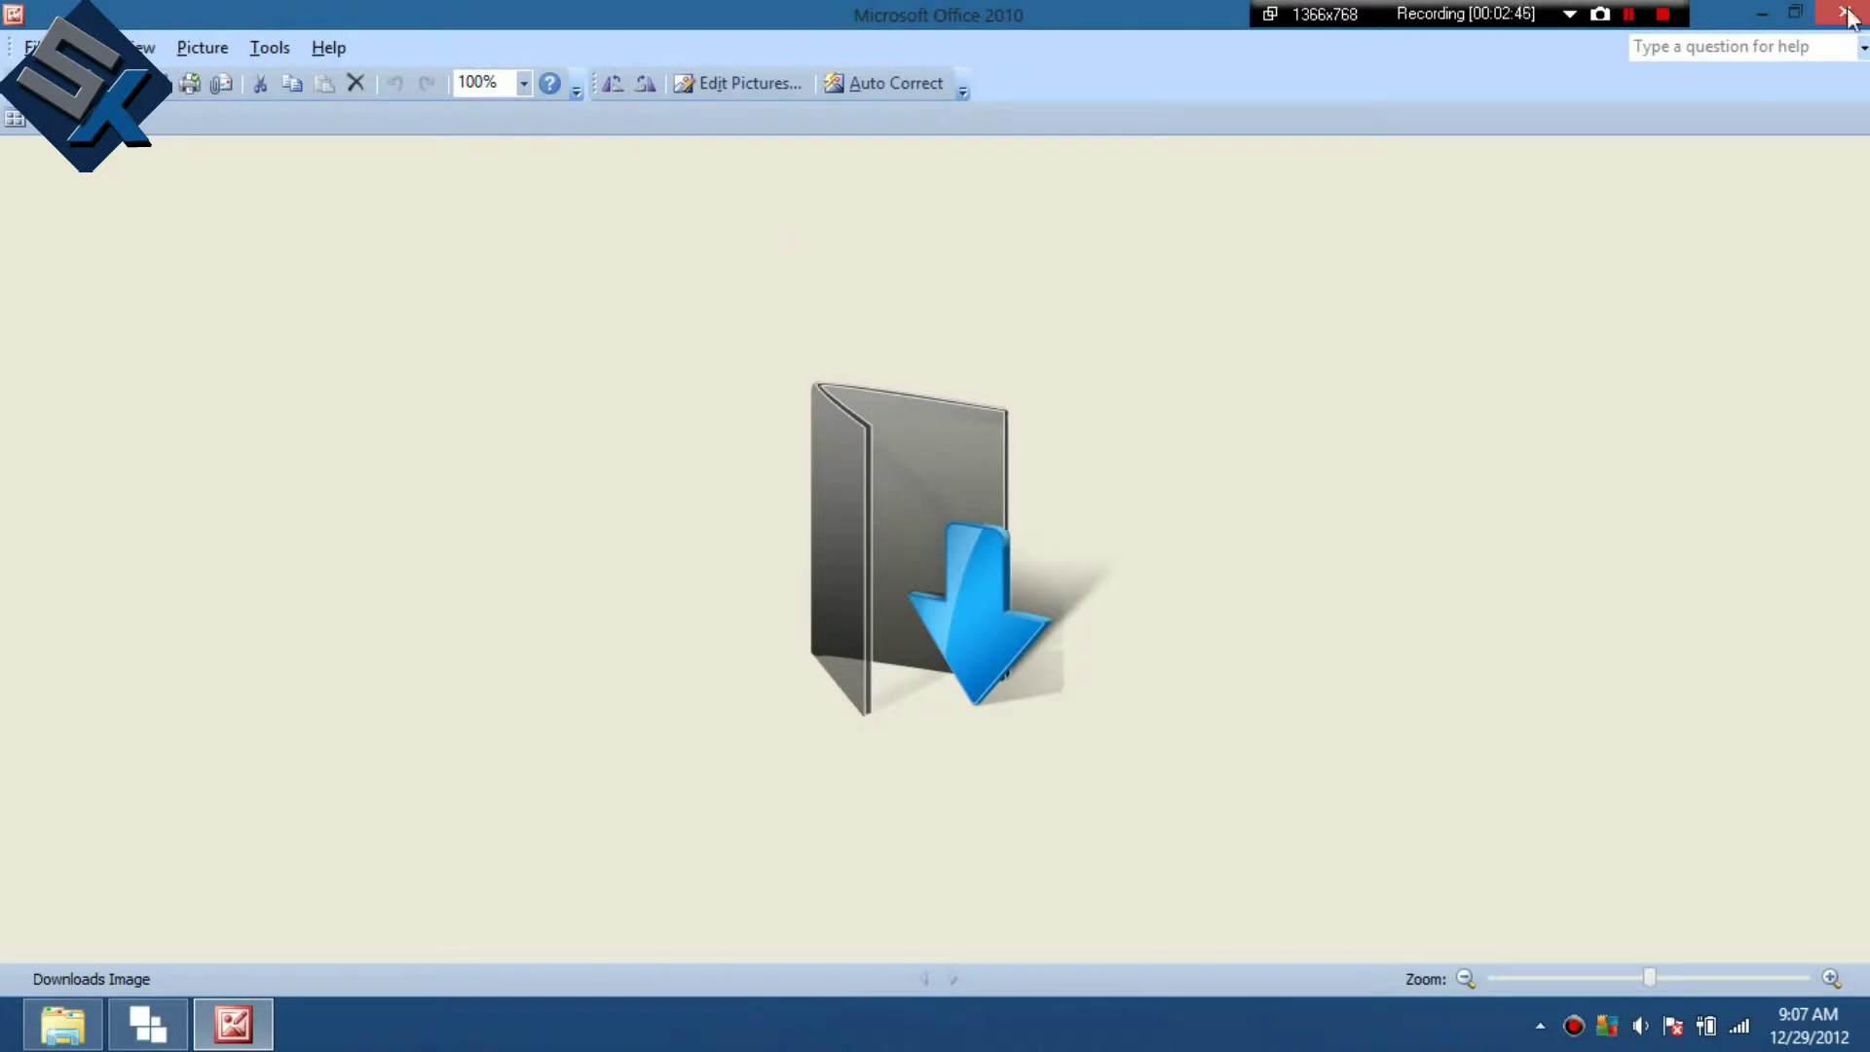
{"action": "left_click", "coordinate": [1846, 14]}
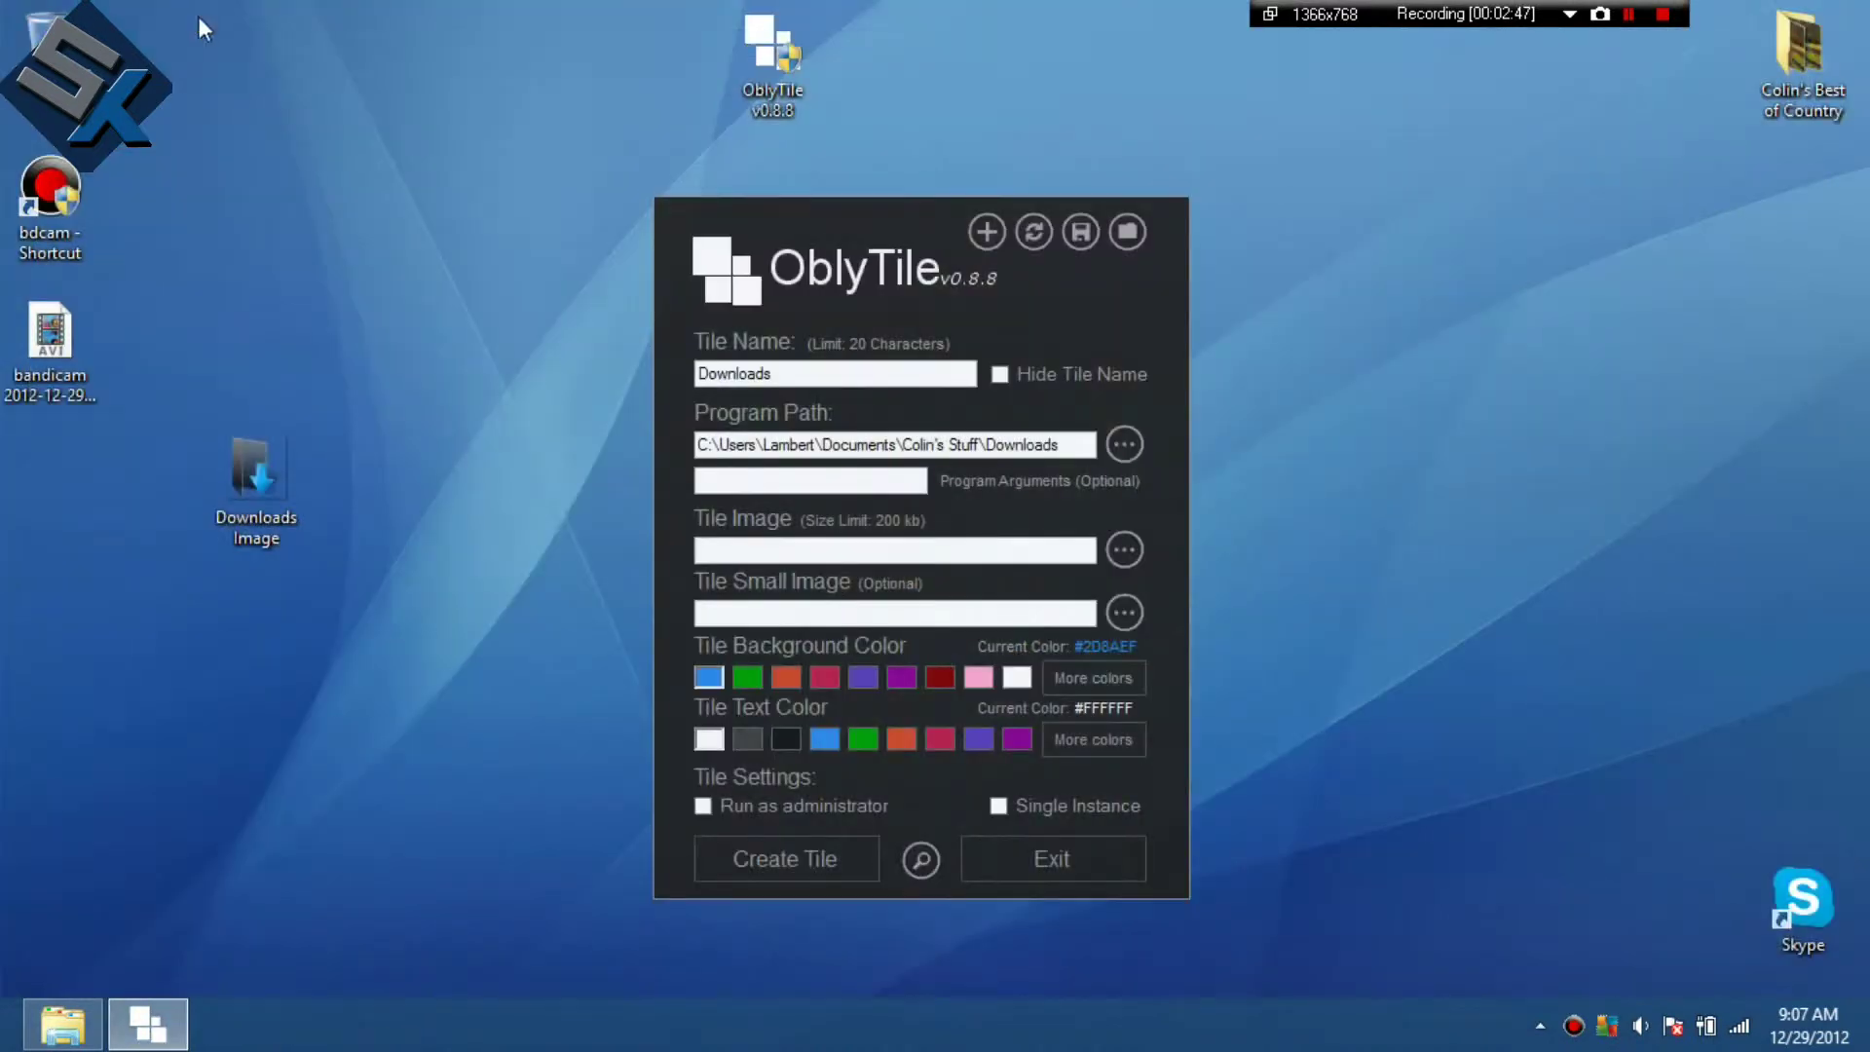
Use Downloads Image.png for both the tile image and small image, then preview the tile.
{"action": "left_click", "coordinate": [271, 482]}
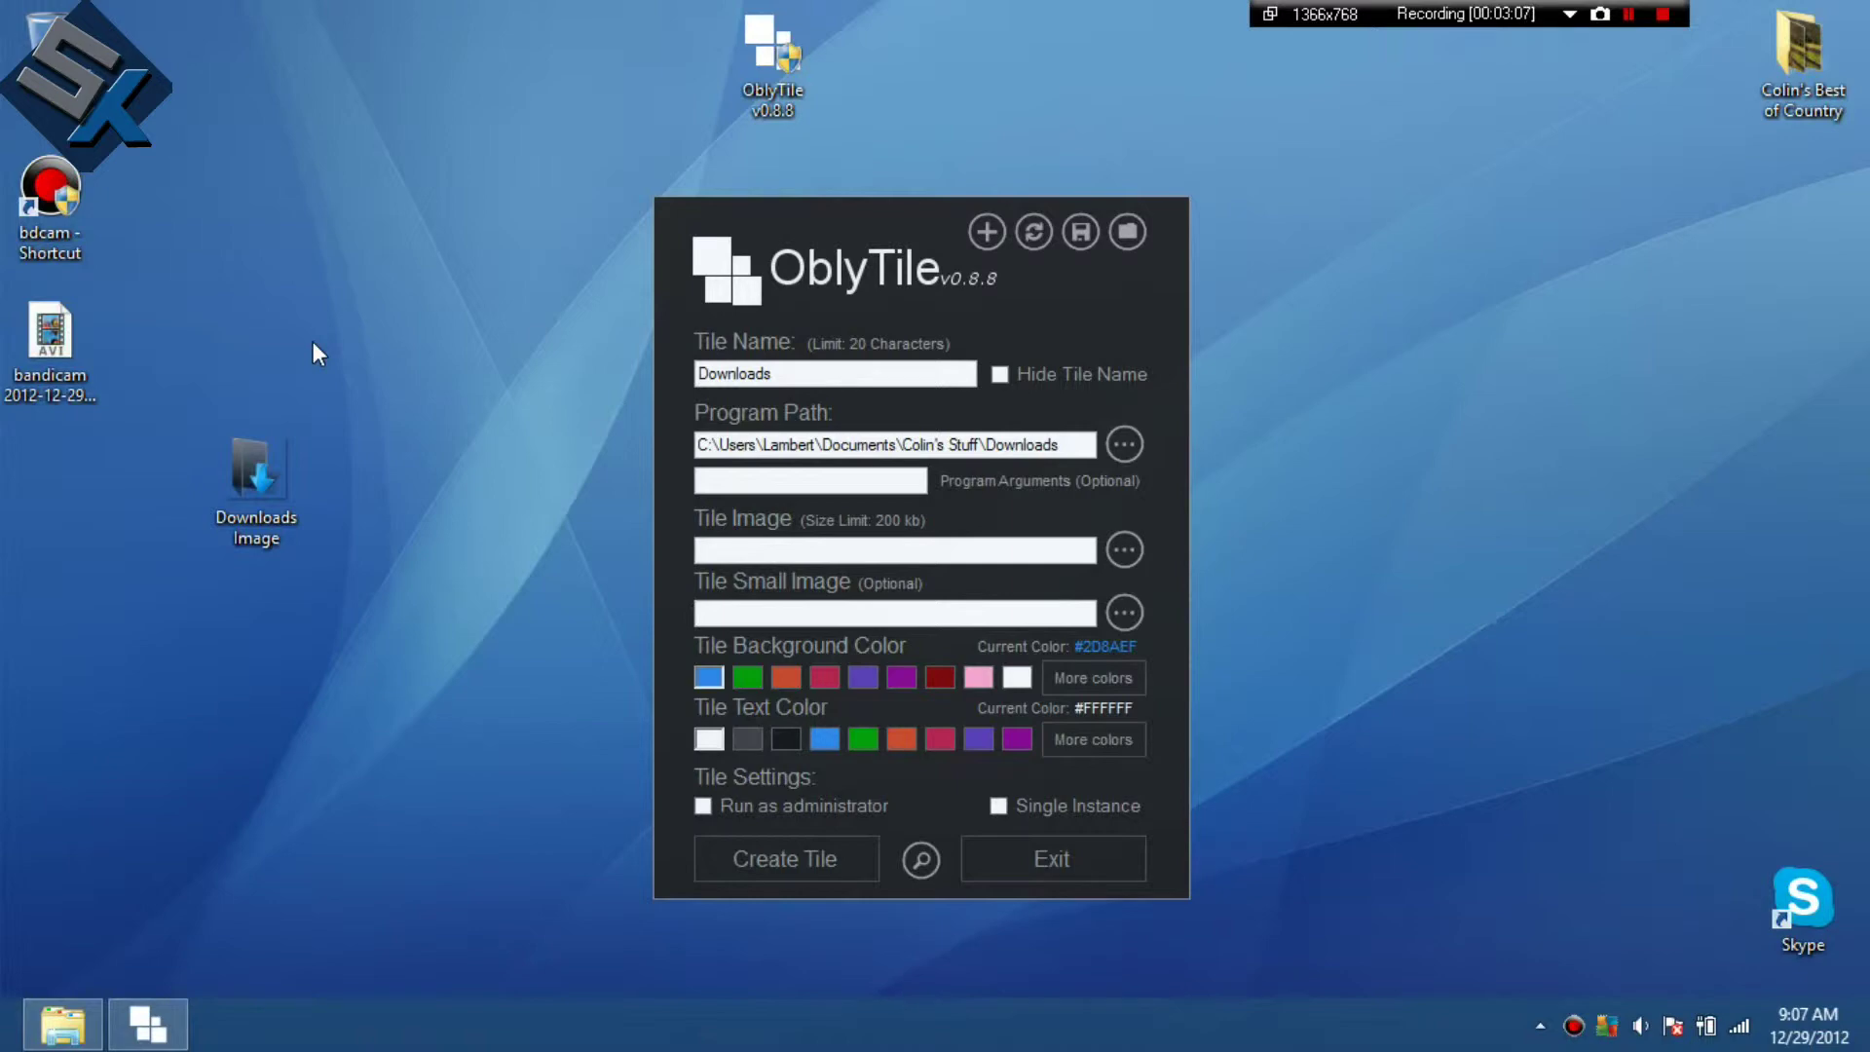
{"action": "left_click", "coordinate": [1124, 550]}
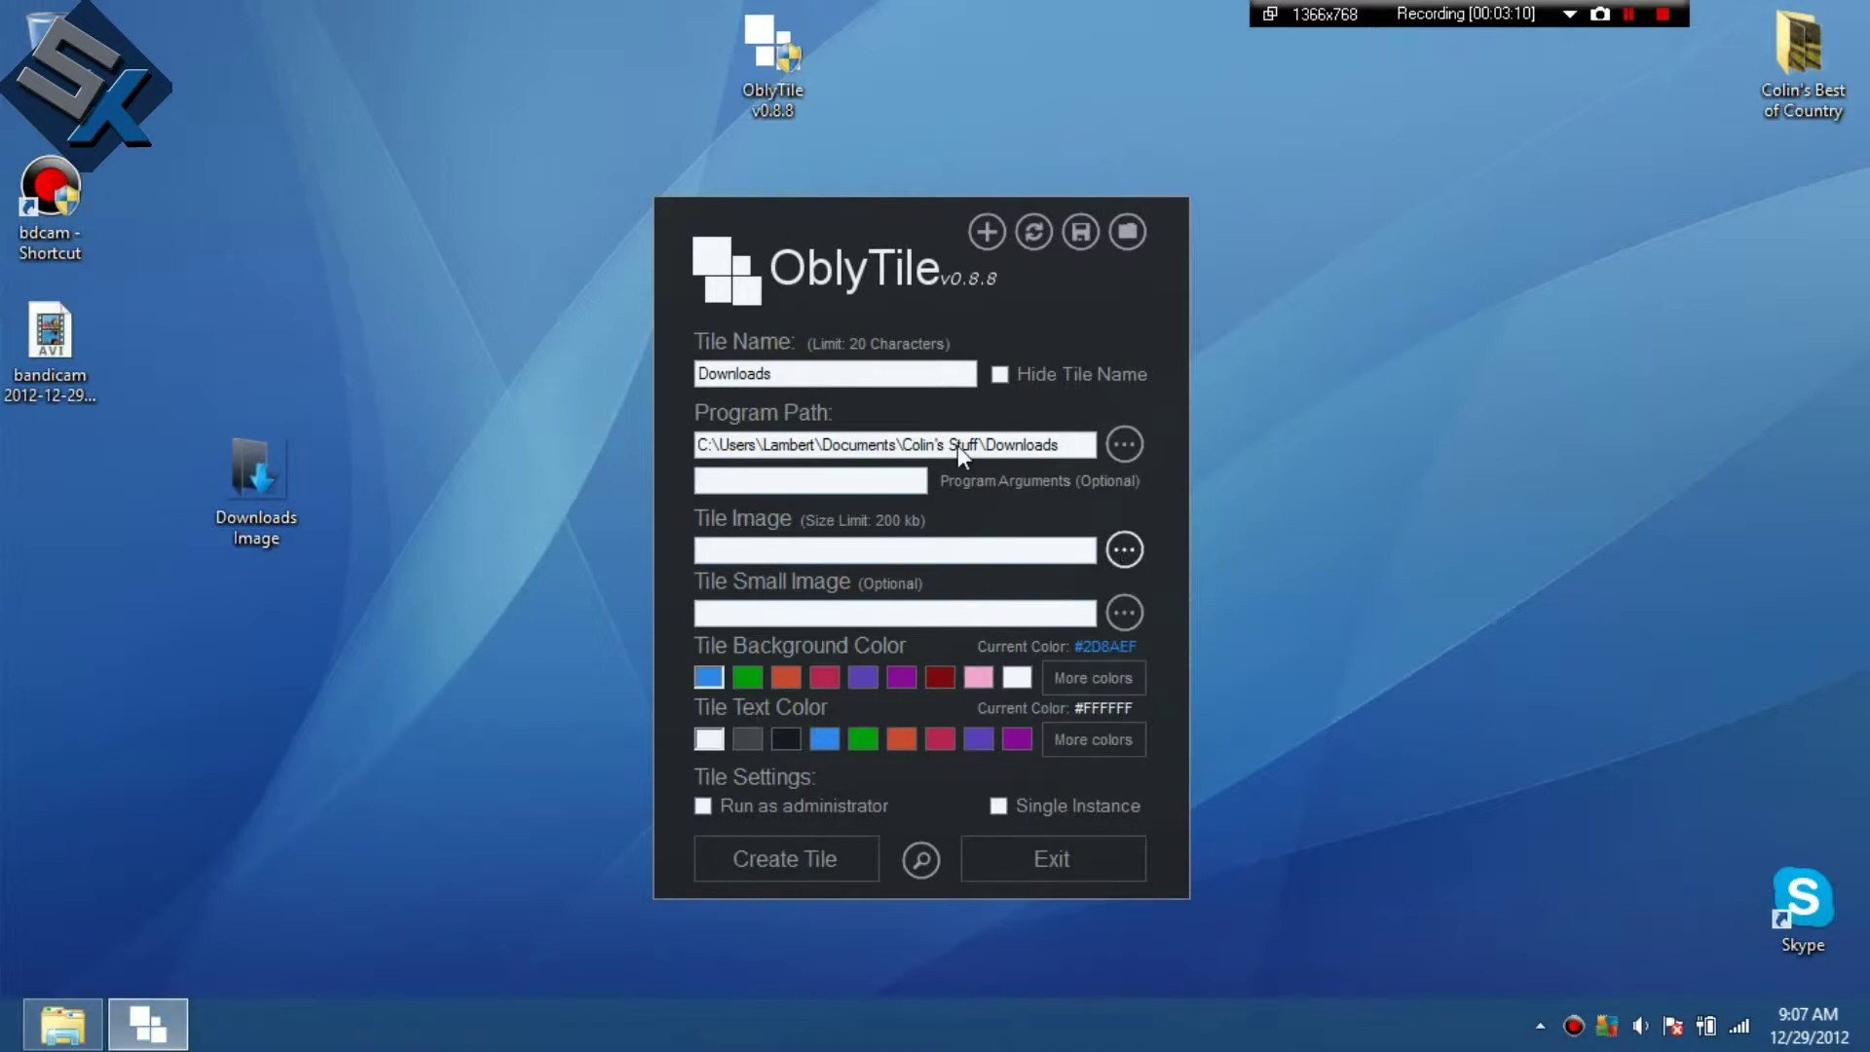
{"action": "double_click", "coordinate": [1132, 429]}
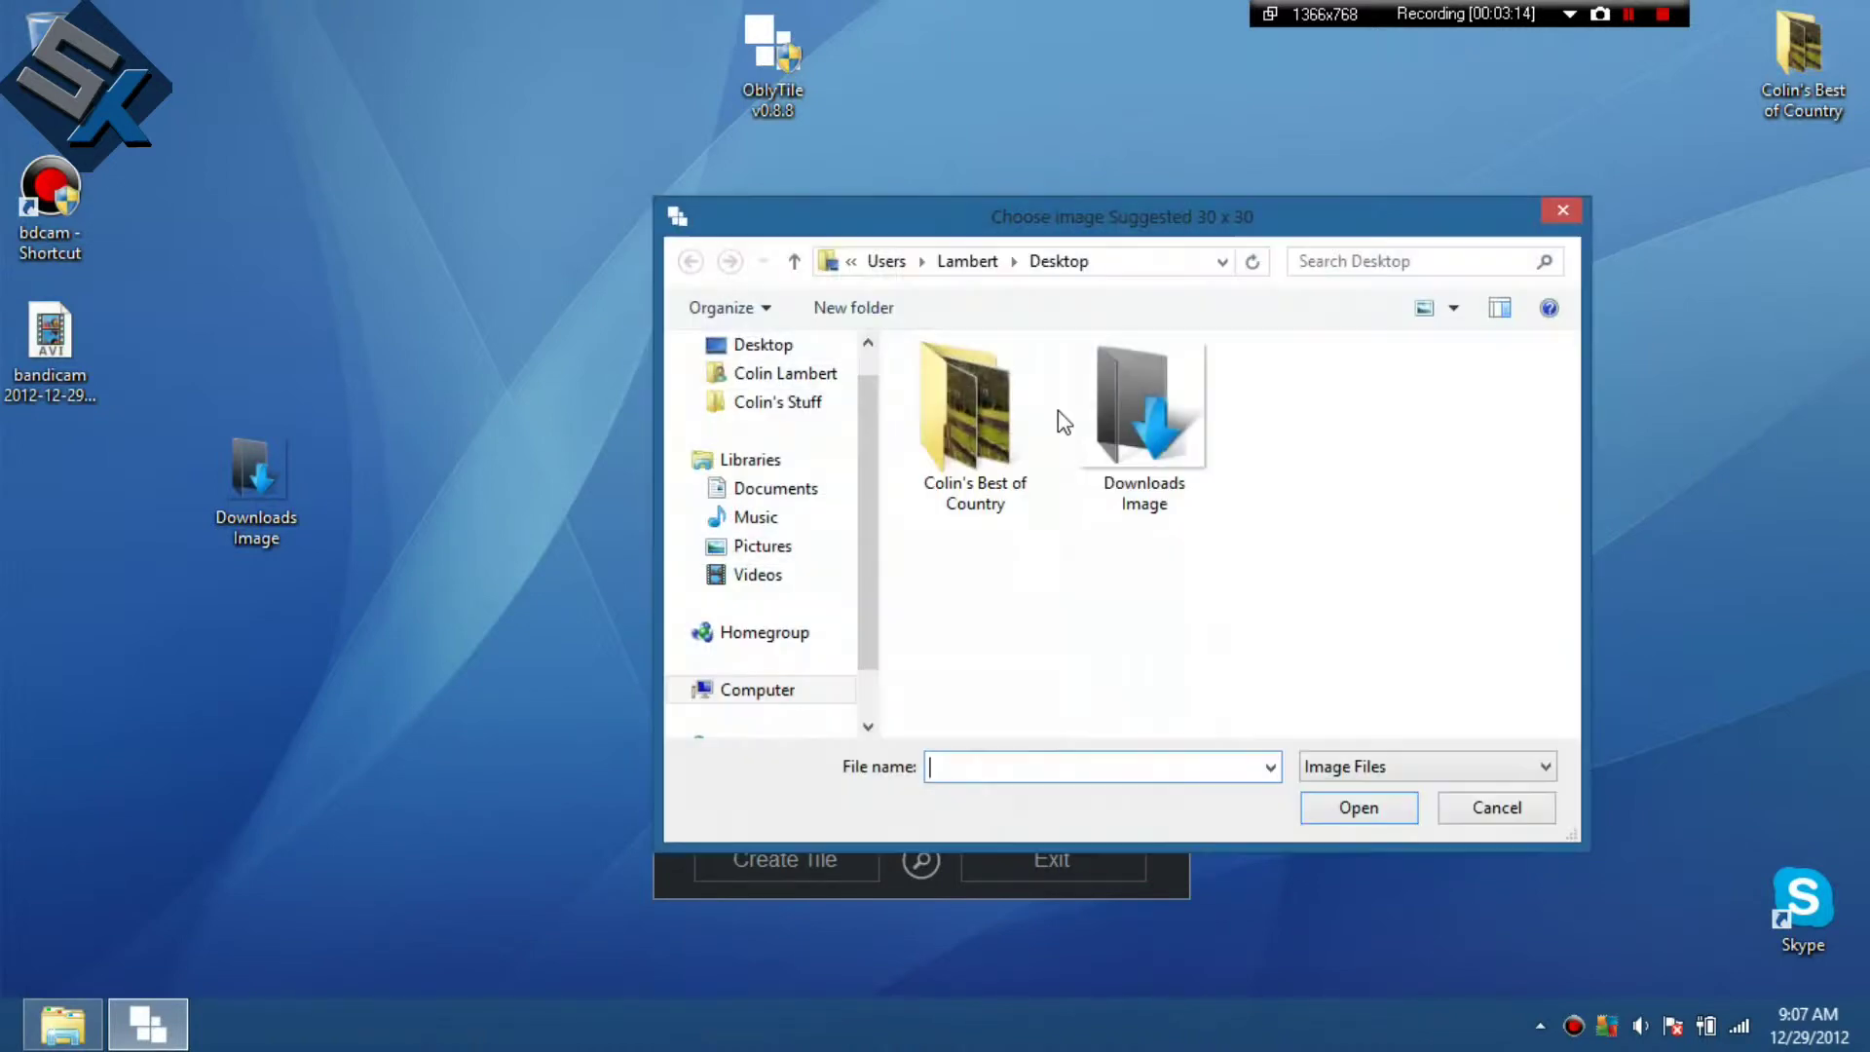
{"action": "double_click", "coordinate": [1145, 404]}
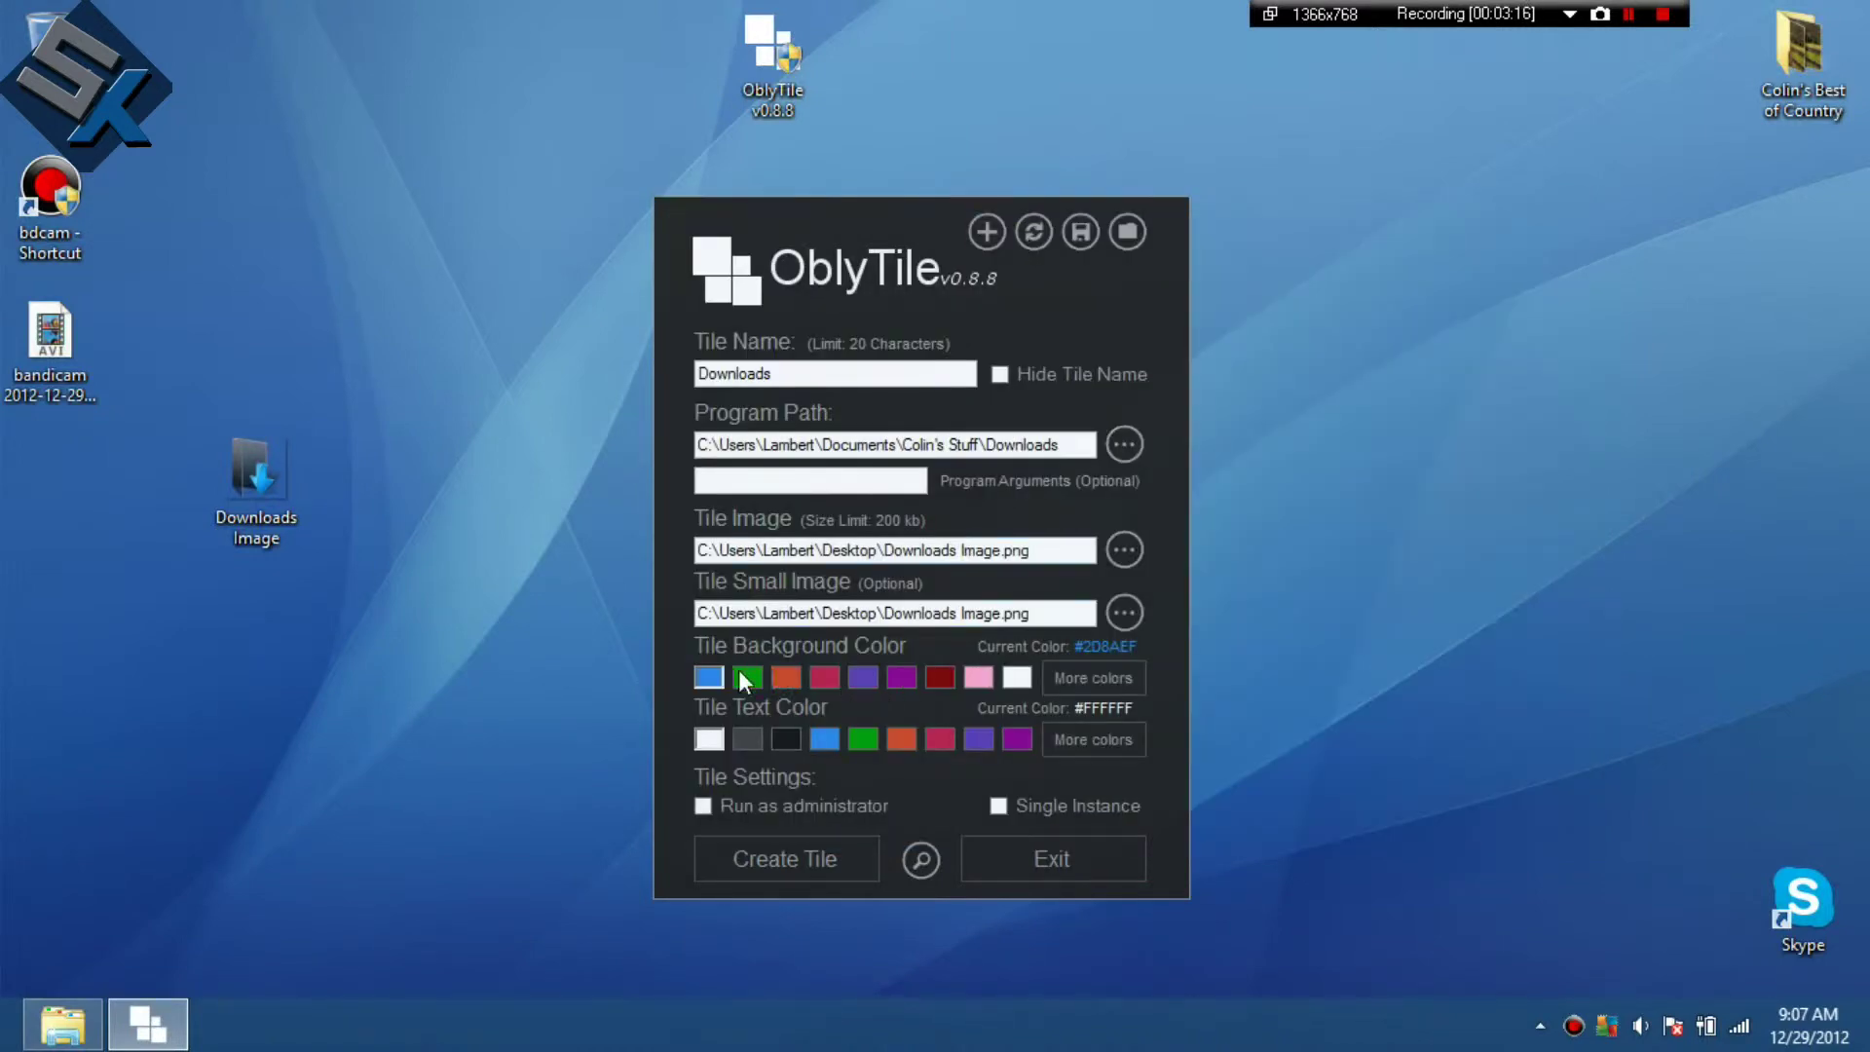
{"action": "left_click", "coordinate": [921, 862]}
{"action": "left_click_drag", "start_coordinate": [809, 287], "coordinate": [862, 119]}
{"action": "left_click", "coordinate": [973, 698]}
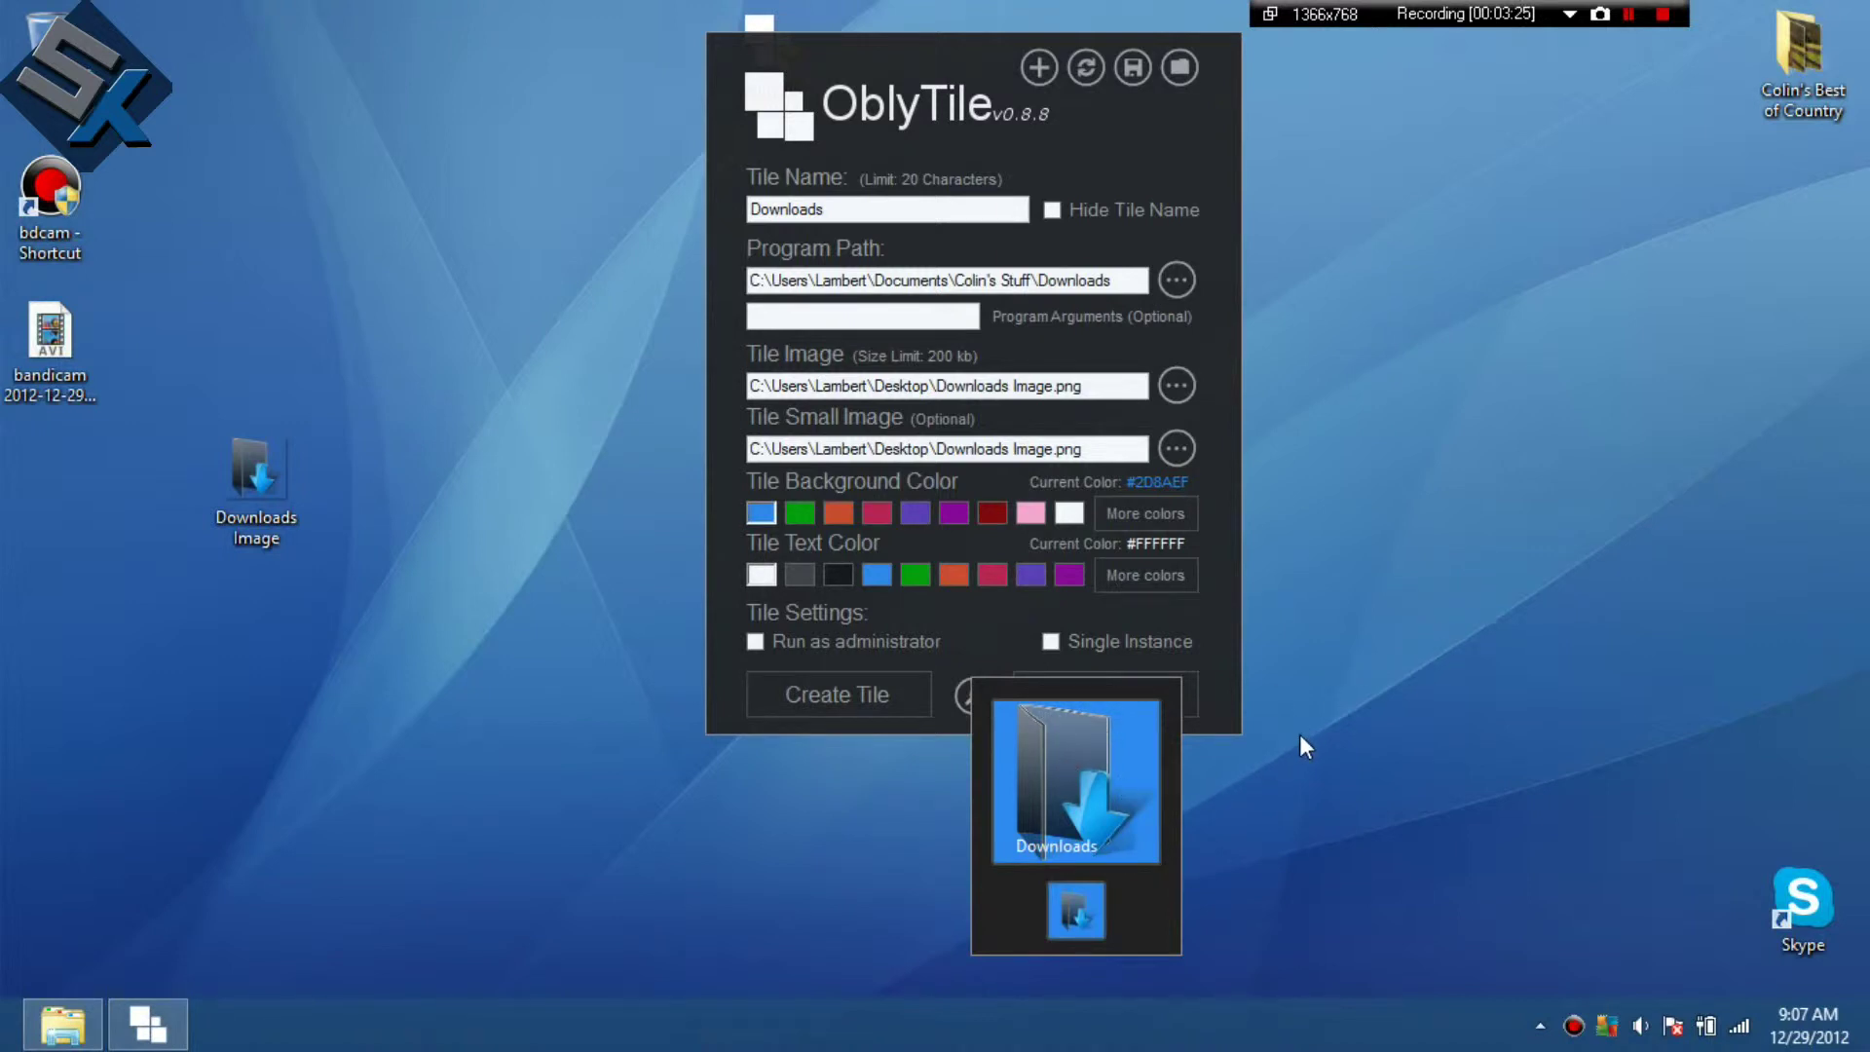
Try purple, orange and green tile backgrounds, previewing each one.
{"action": "left_click", "coordinate": [1308, 701]}
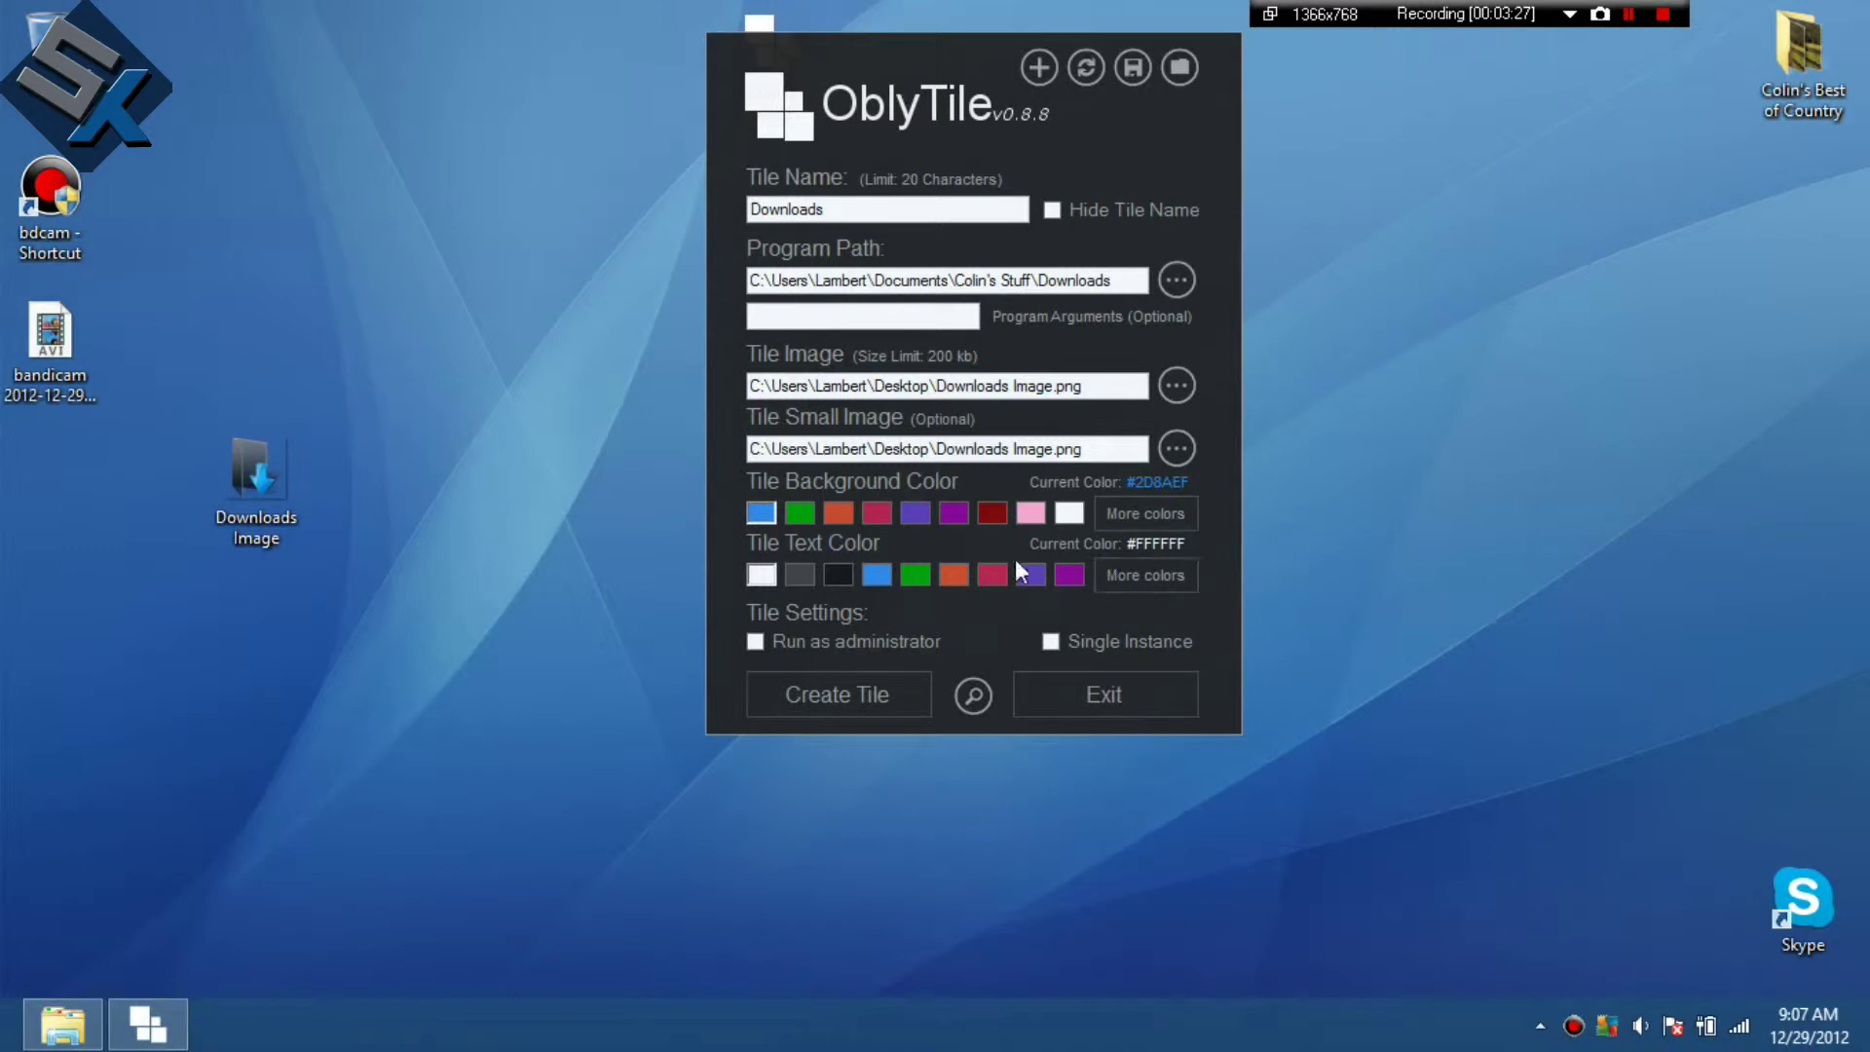
{"action": "left_click", "coordinate": [915, 512]}
{"action": "left_click", "coordinate": [969, 692]}
{"action": "left_click", "coordinate": [964, 682]}
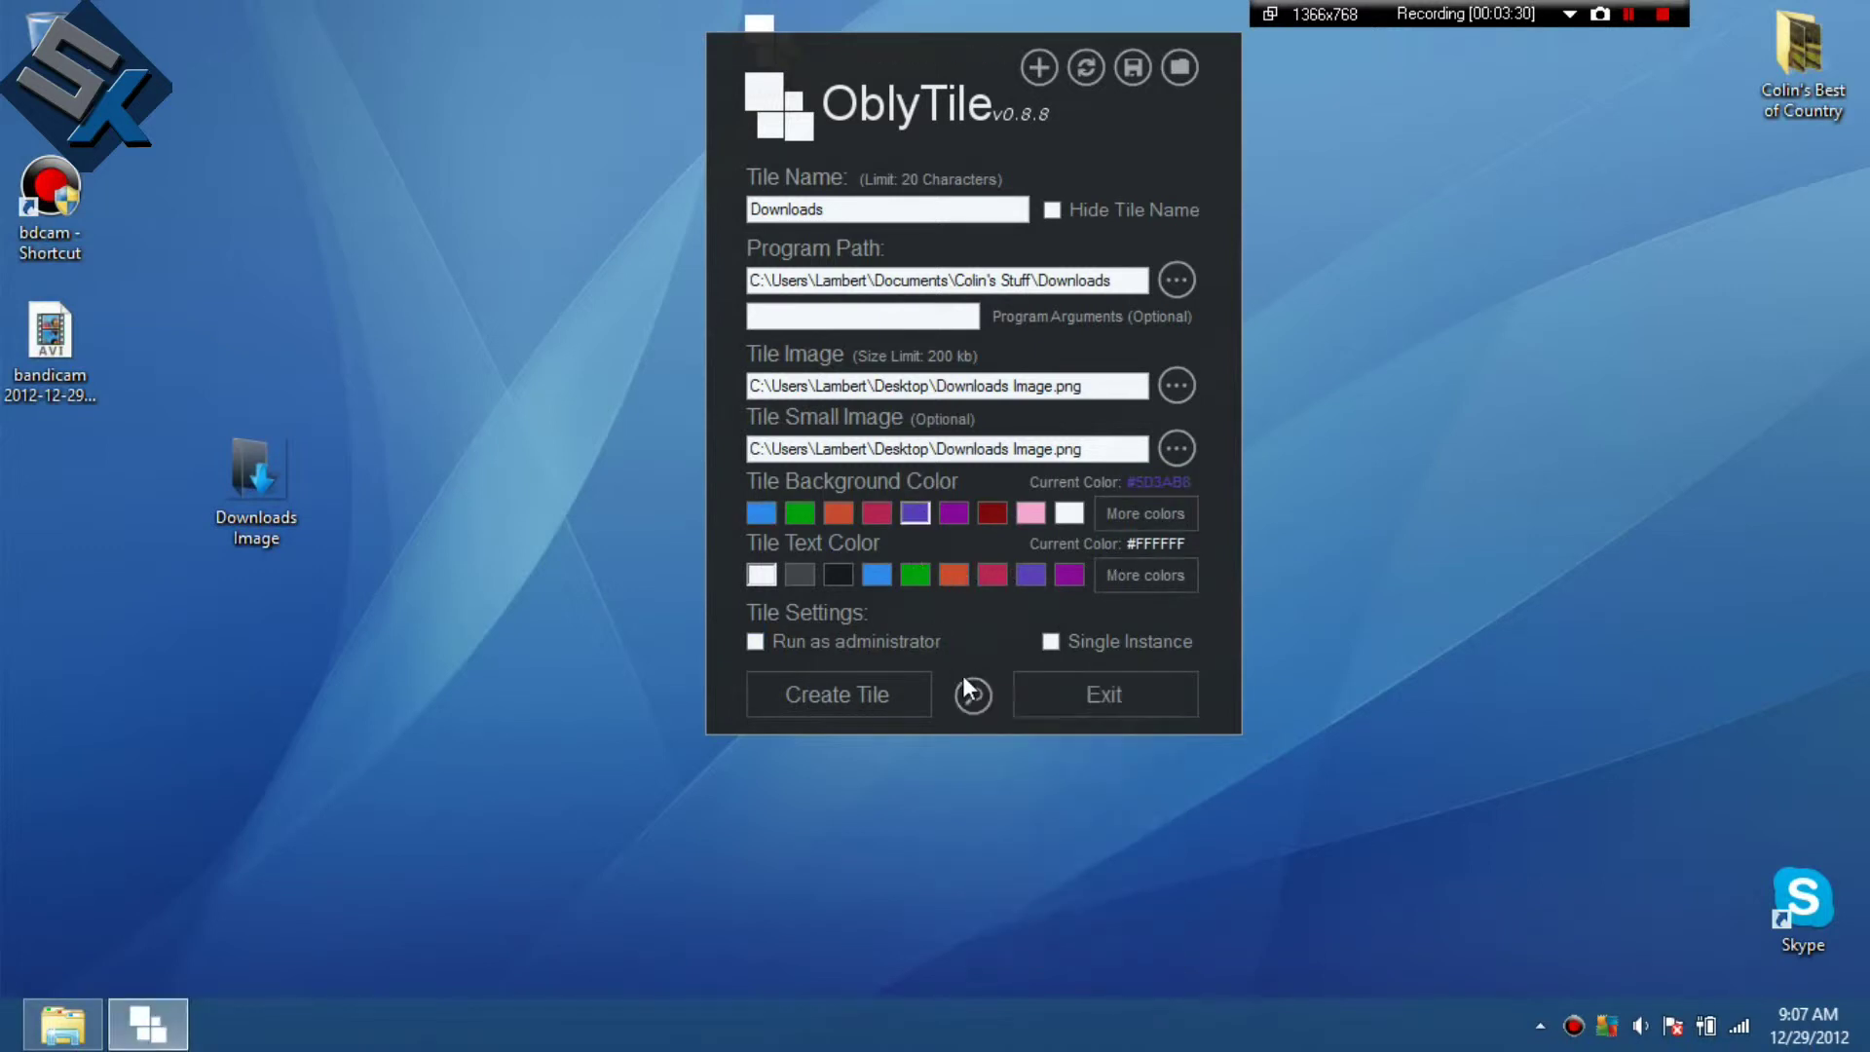
{"action": "left_click", "coordinate": [838, 512]}
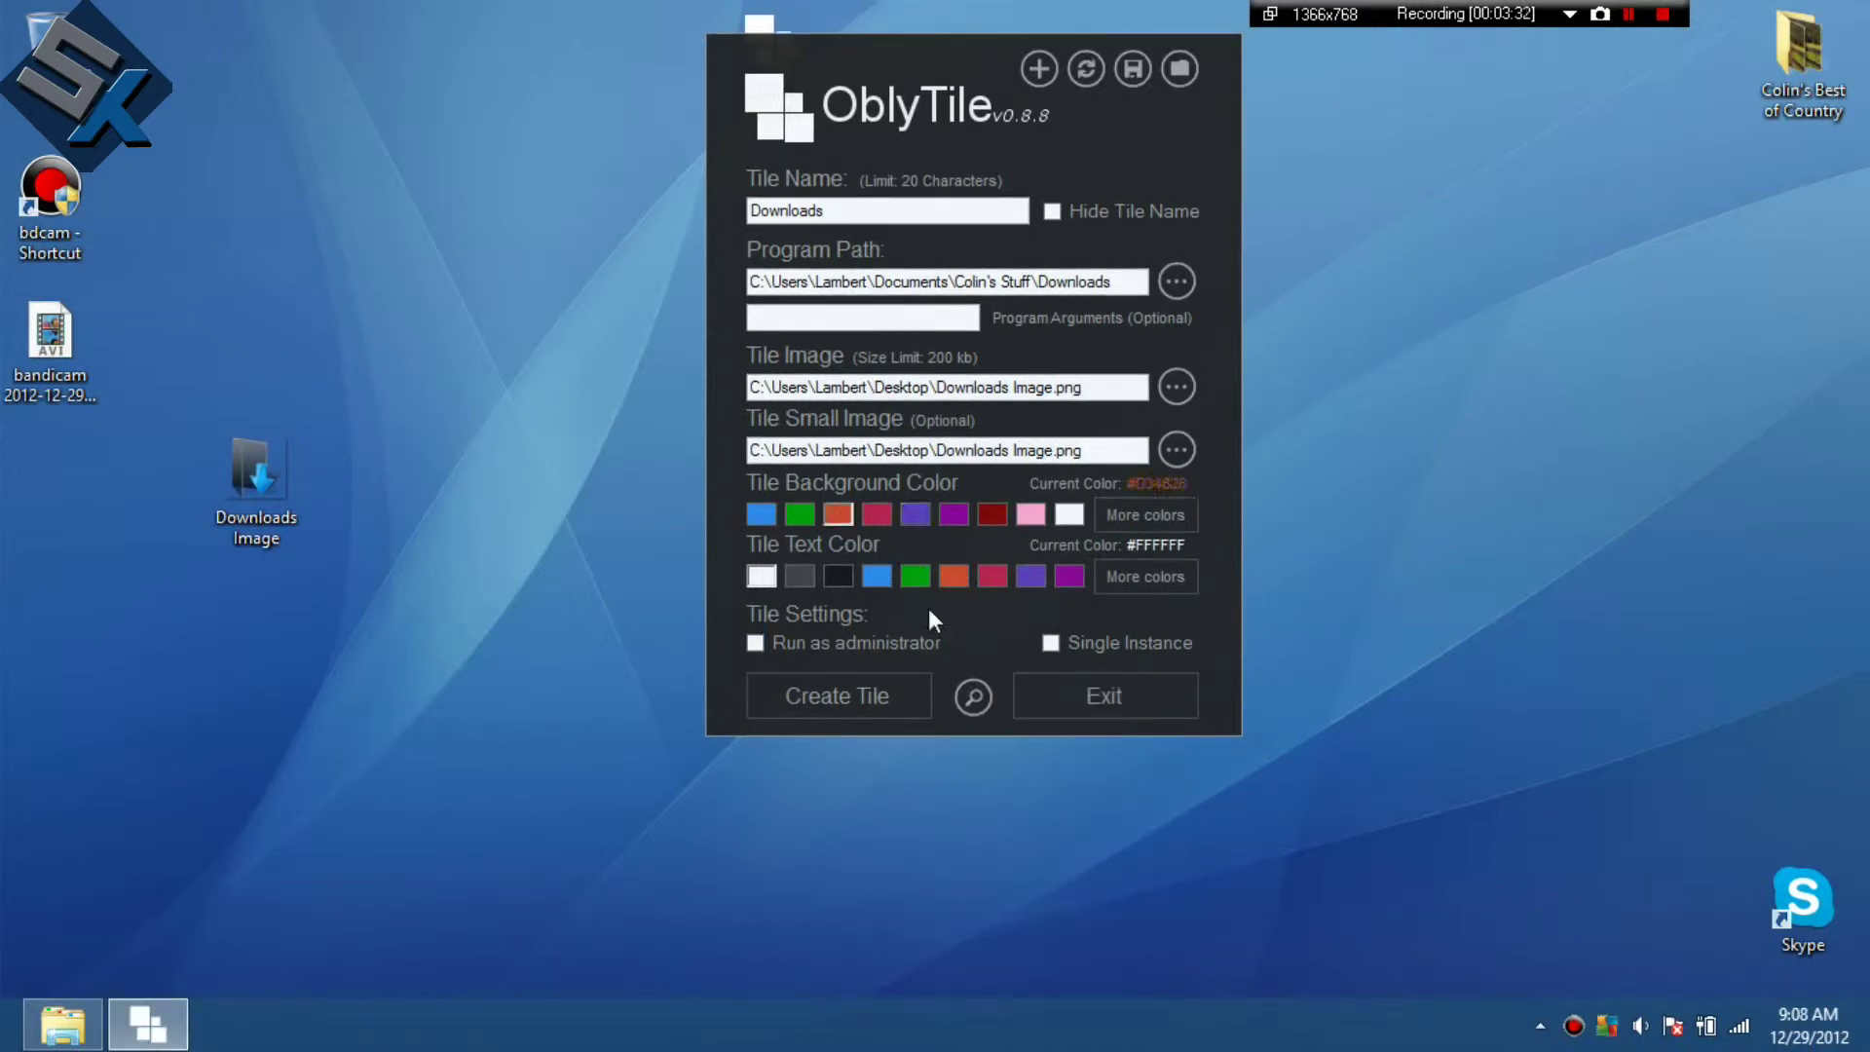
{"action": "left_click", "coordinate": [972, 695]}
{"action": "left_click", "coordinate": [969, 694]}
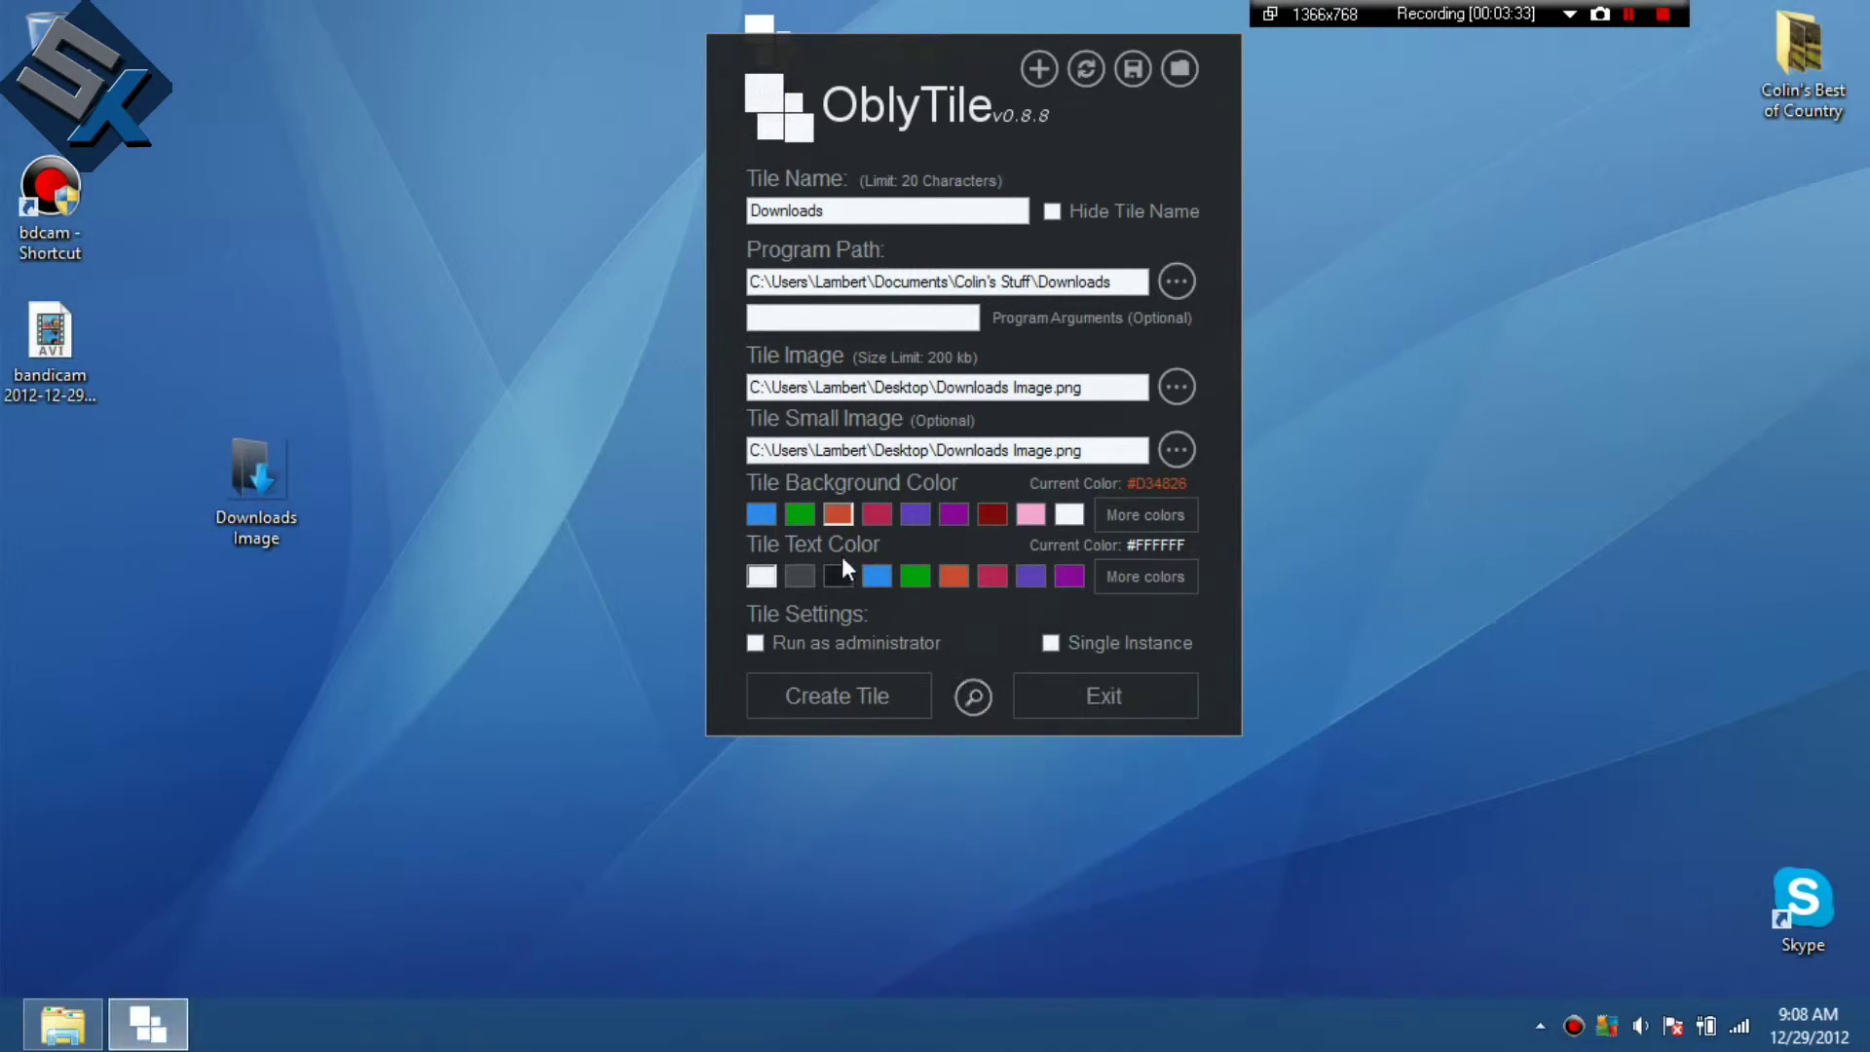
{"action": "left_click", "coordinate": [808, 517]}
{"action": "left_click", "coordinate": [979, 703]}
{"action": "left_click", "coordinate": [974, 695]}
Set a custom grey #818F8F tile background and preview it.
{"action": "left_click", "coordinate": [1098, 525]}
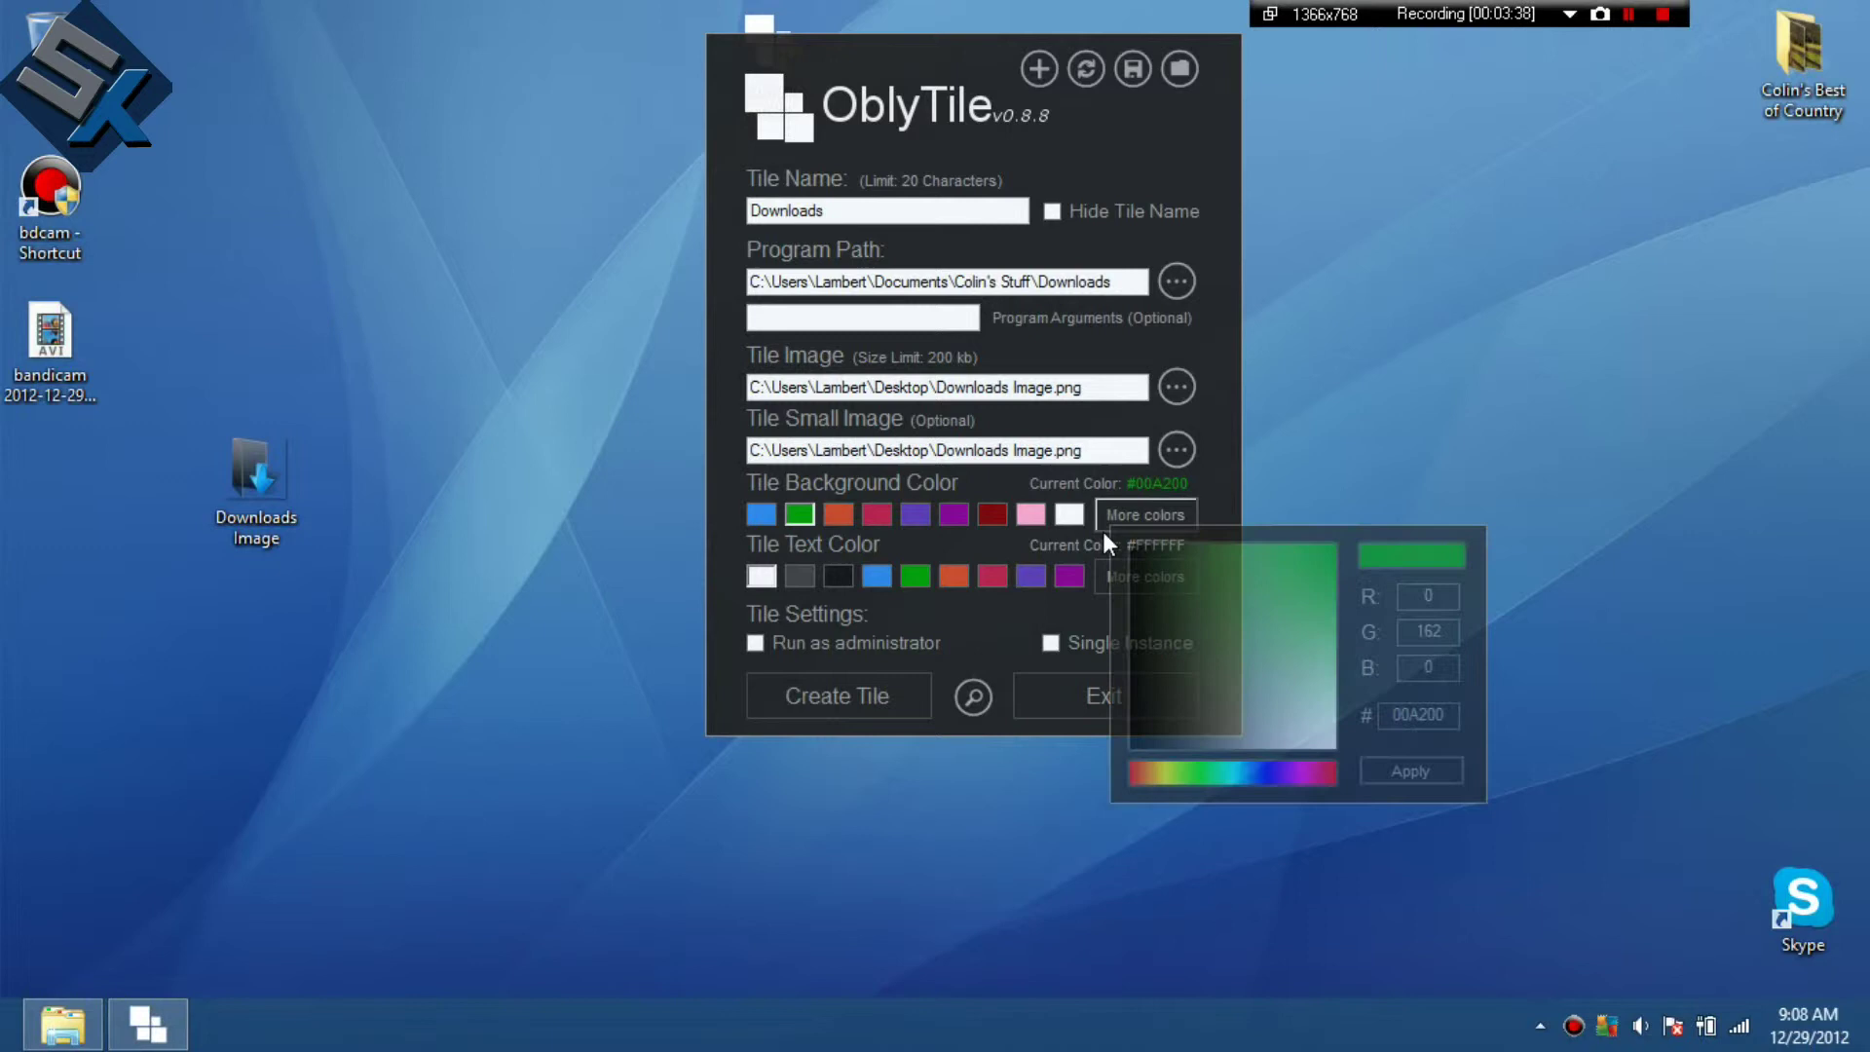
{"action": "left_click", "coordinate": [1234, 775]}
{"action": "left_click_drag", "start_coordinate": [1138, 695], "coordinate": [1239, 717]}
{"action": "left_click", "coordinate": [1387, 778]}
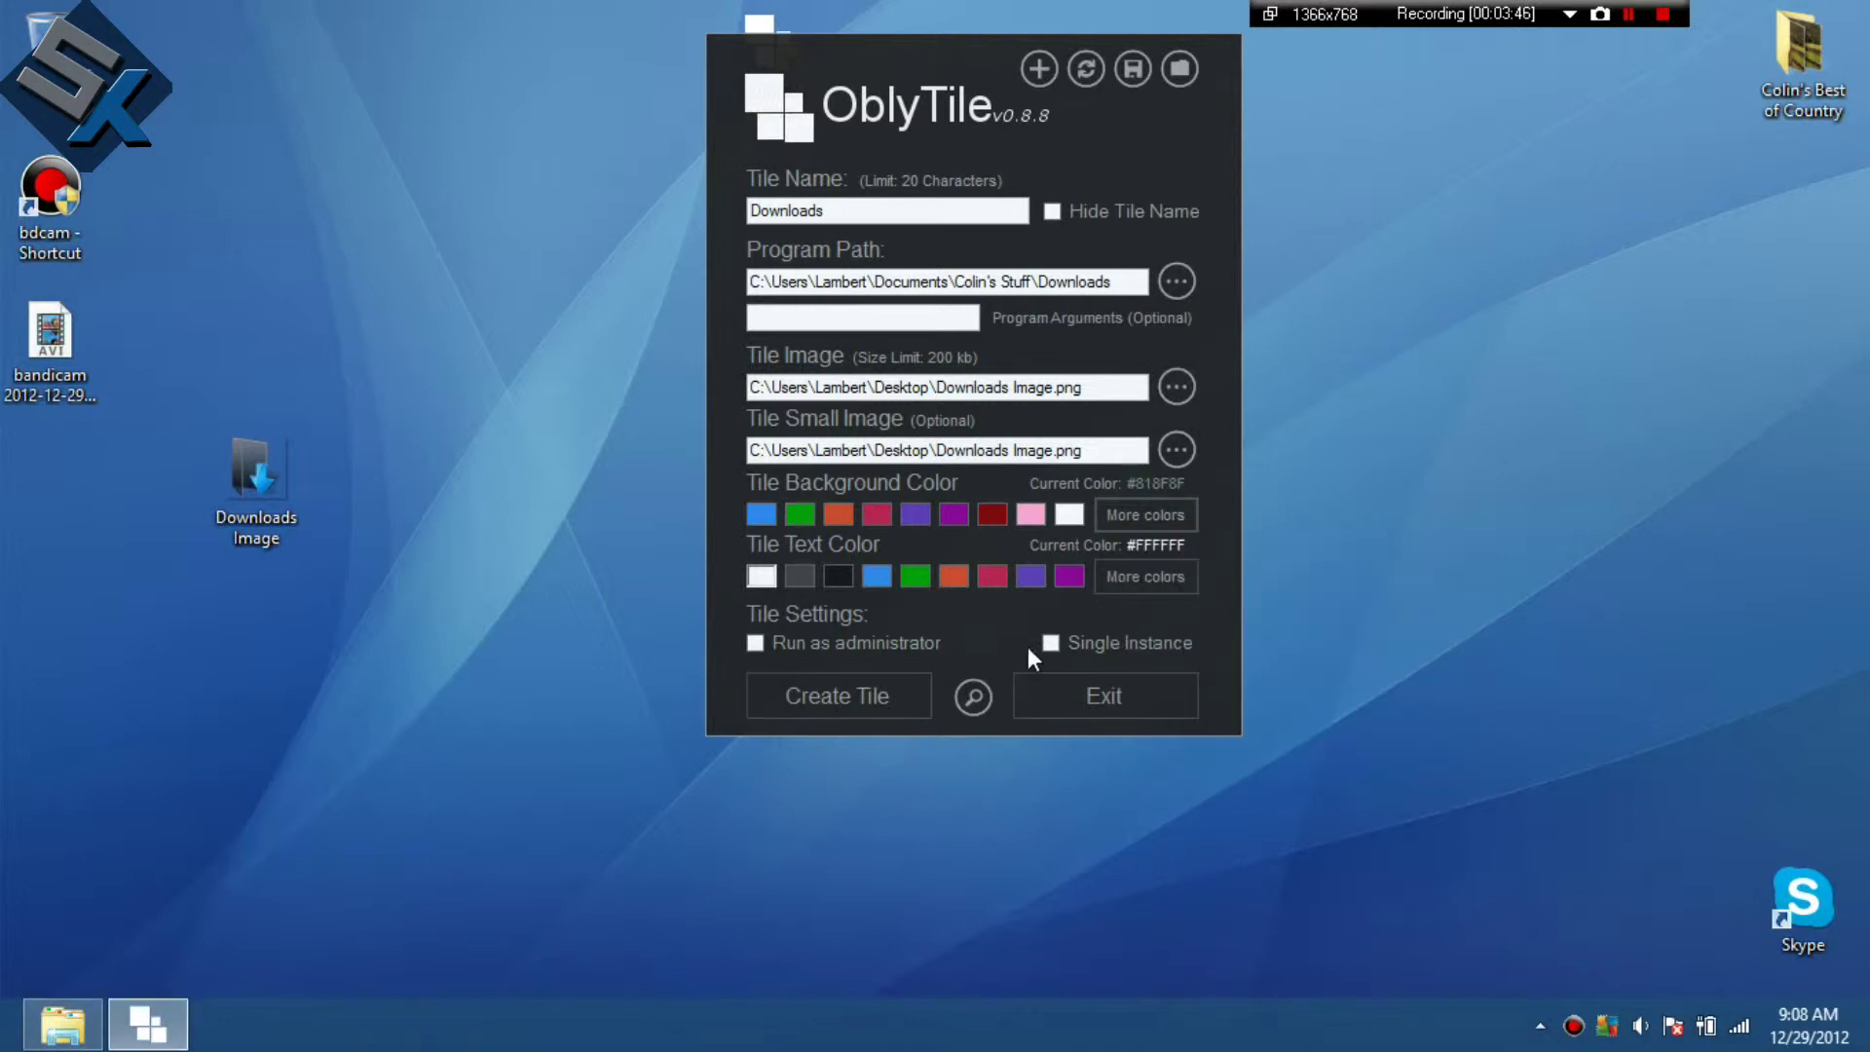
{"action": "left_click", "coordinate": [975, 697]}
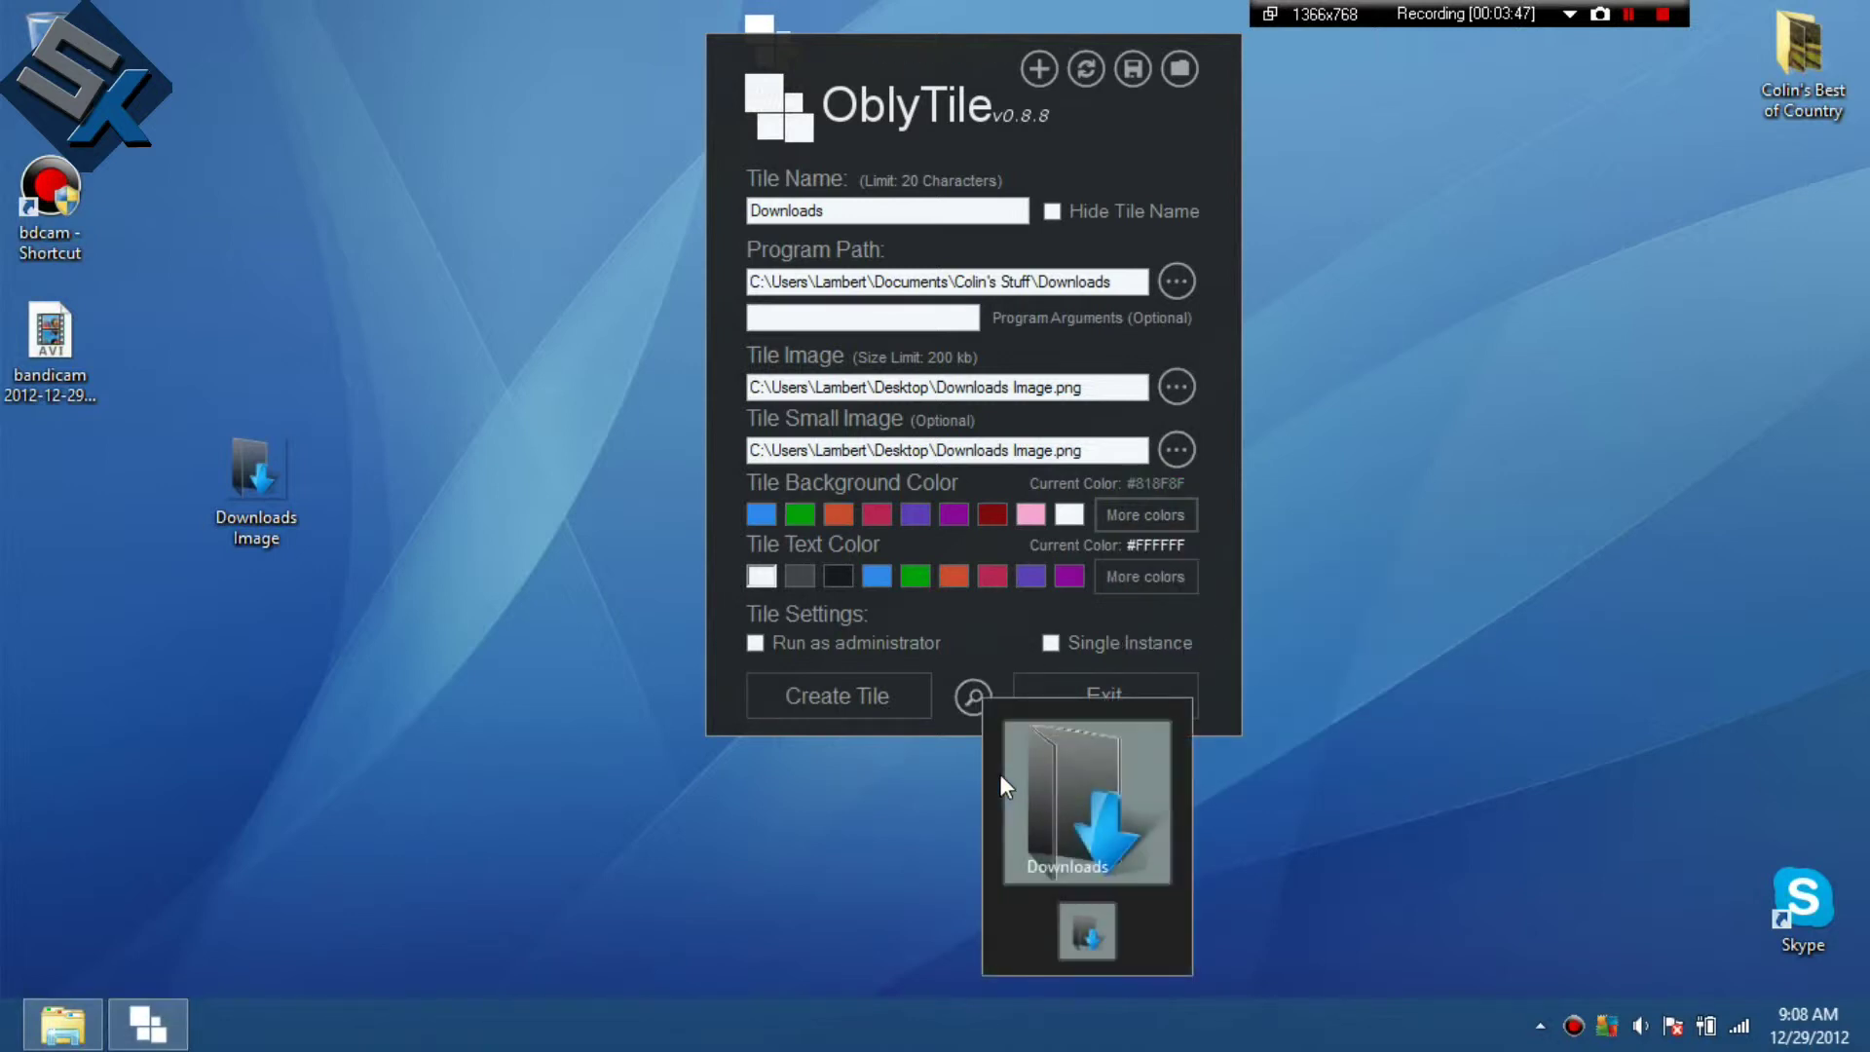
{"action": "left_click", "coordinate": [972, 694]}
Turn on Run as administrator and preview the finished Downloads tile.
{"action": "left_click", "coordinate": [902, 643]}
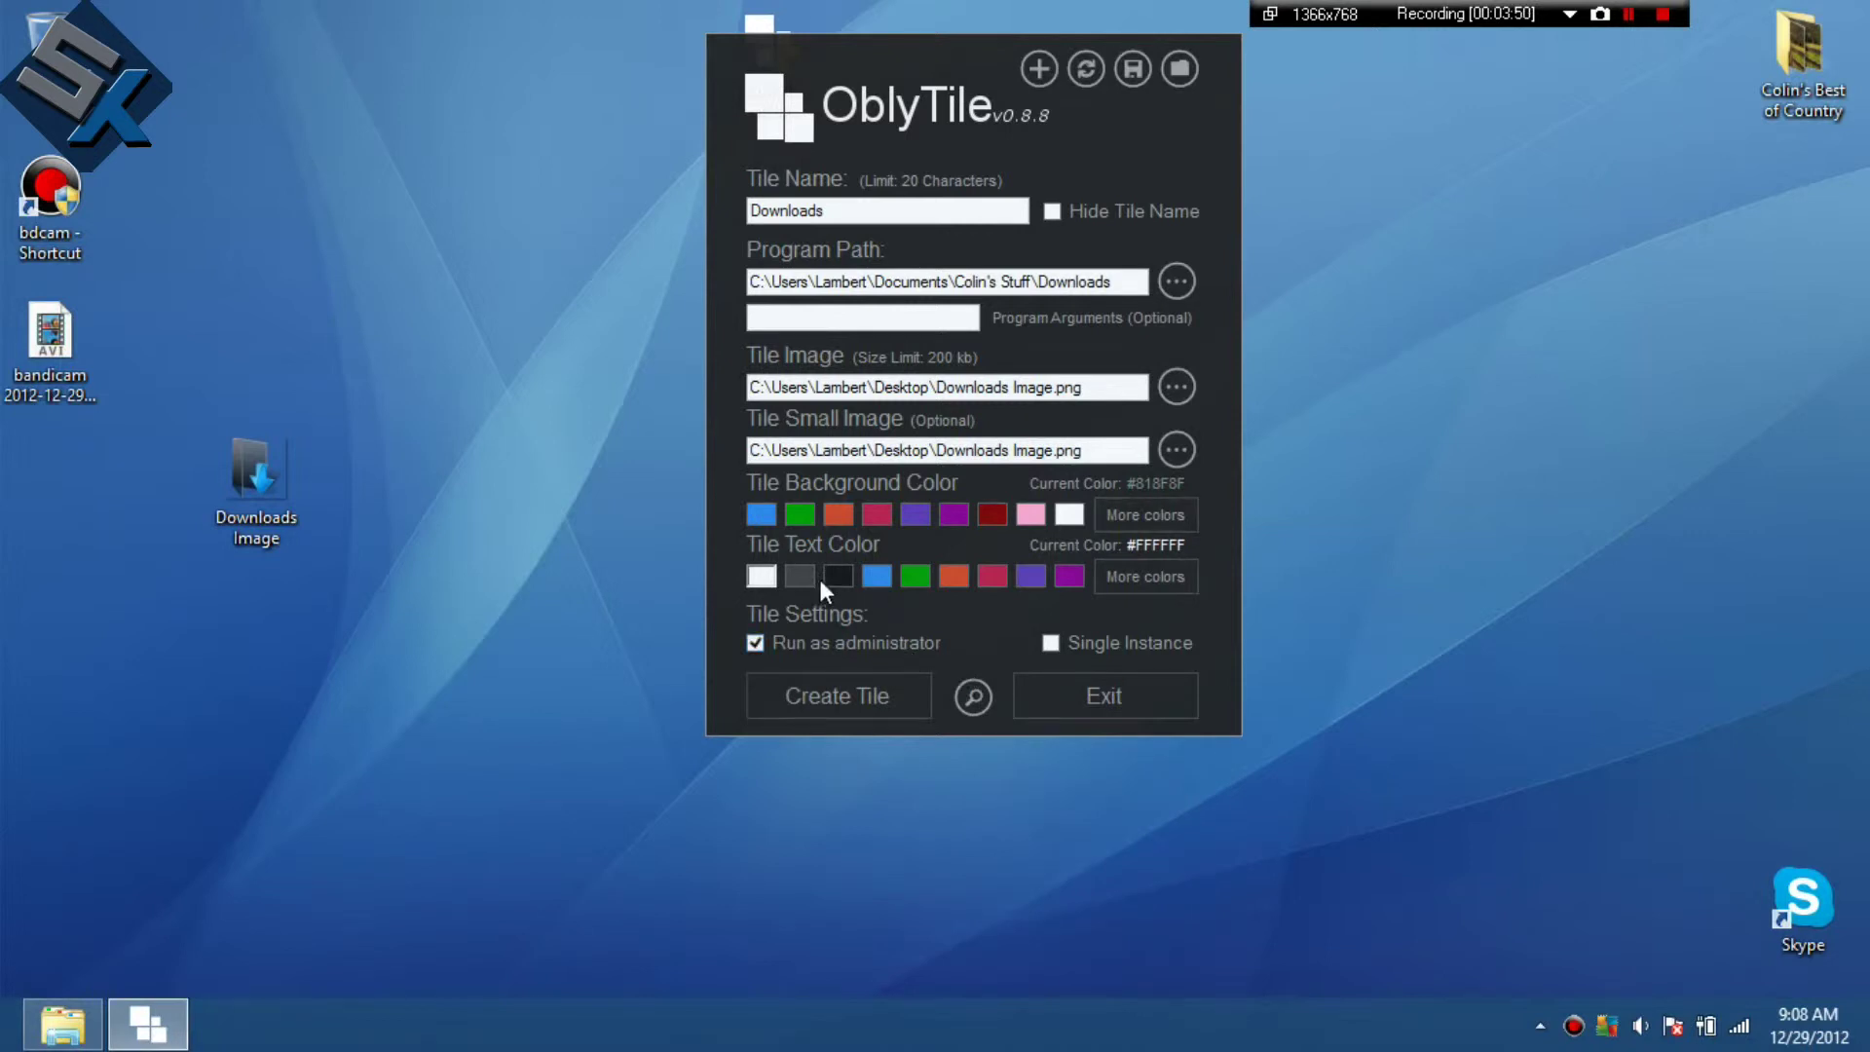
{"action": "left_click", "coordinate": [974, 687]}
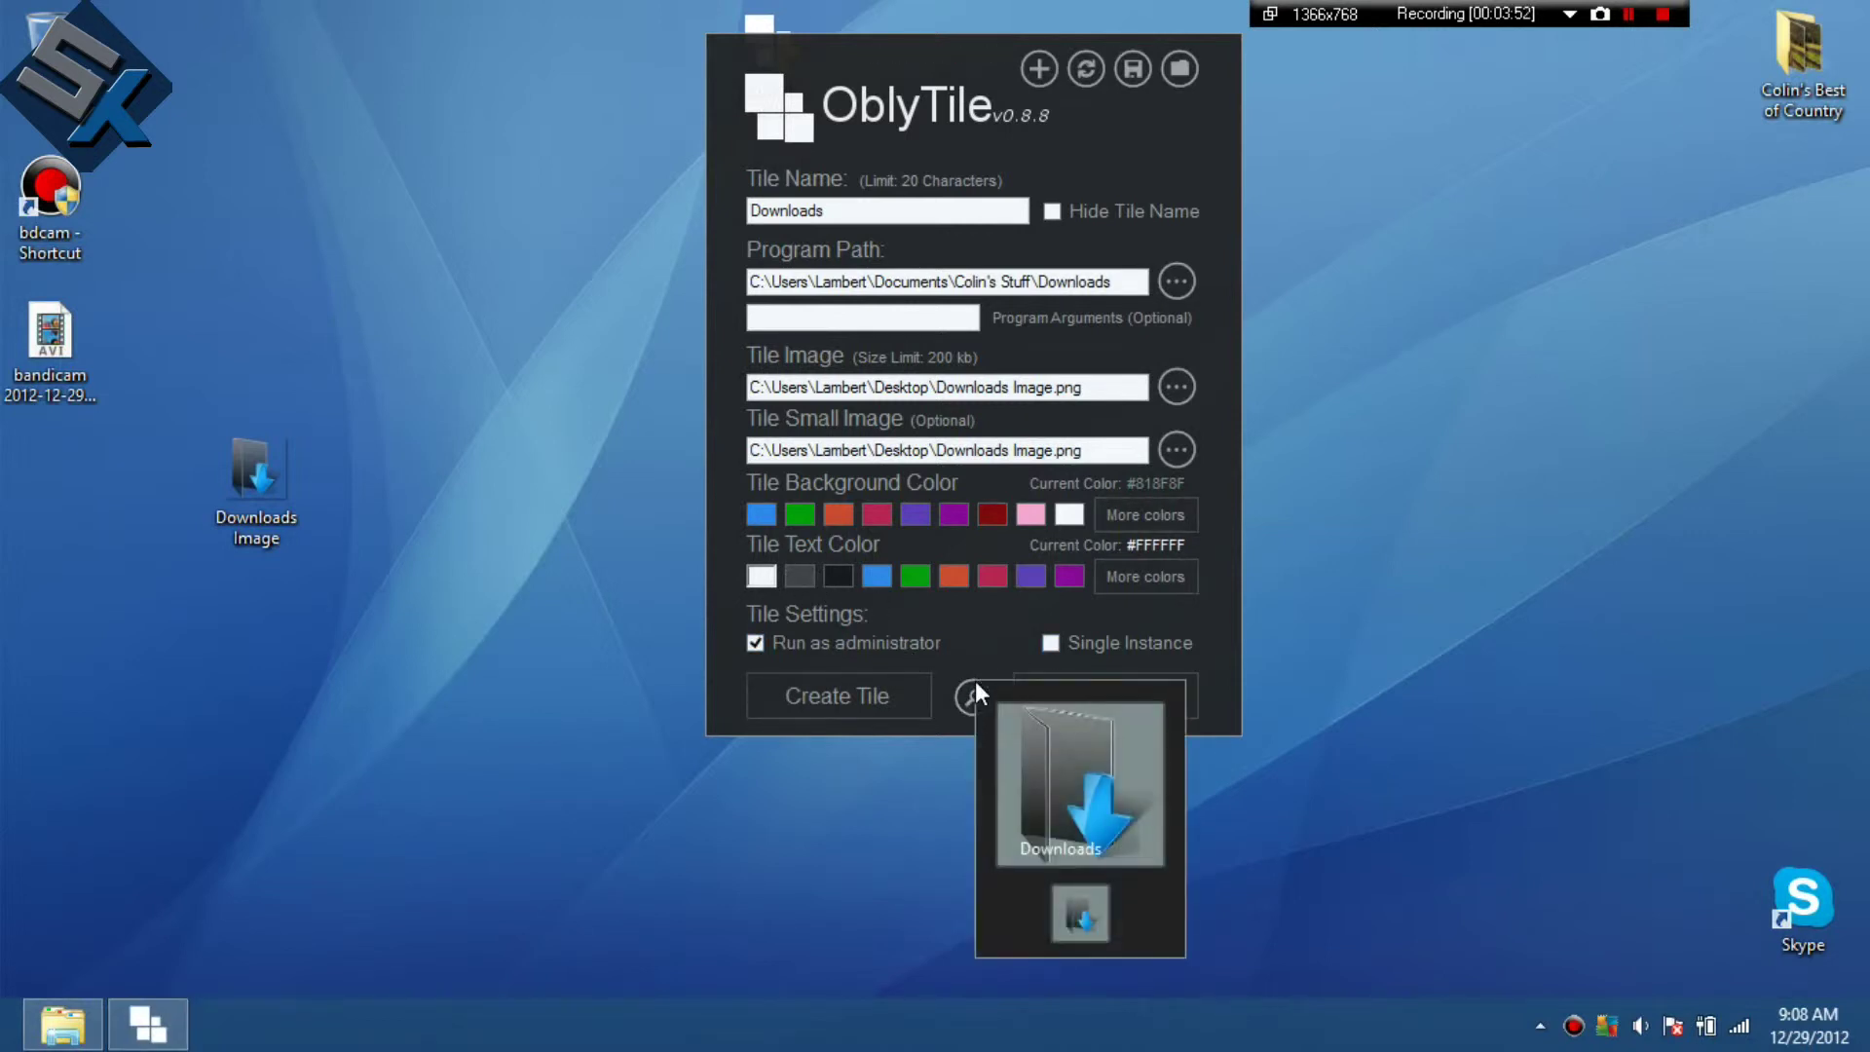
{"action": "left_click", "coordinate": [975, 638]}
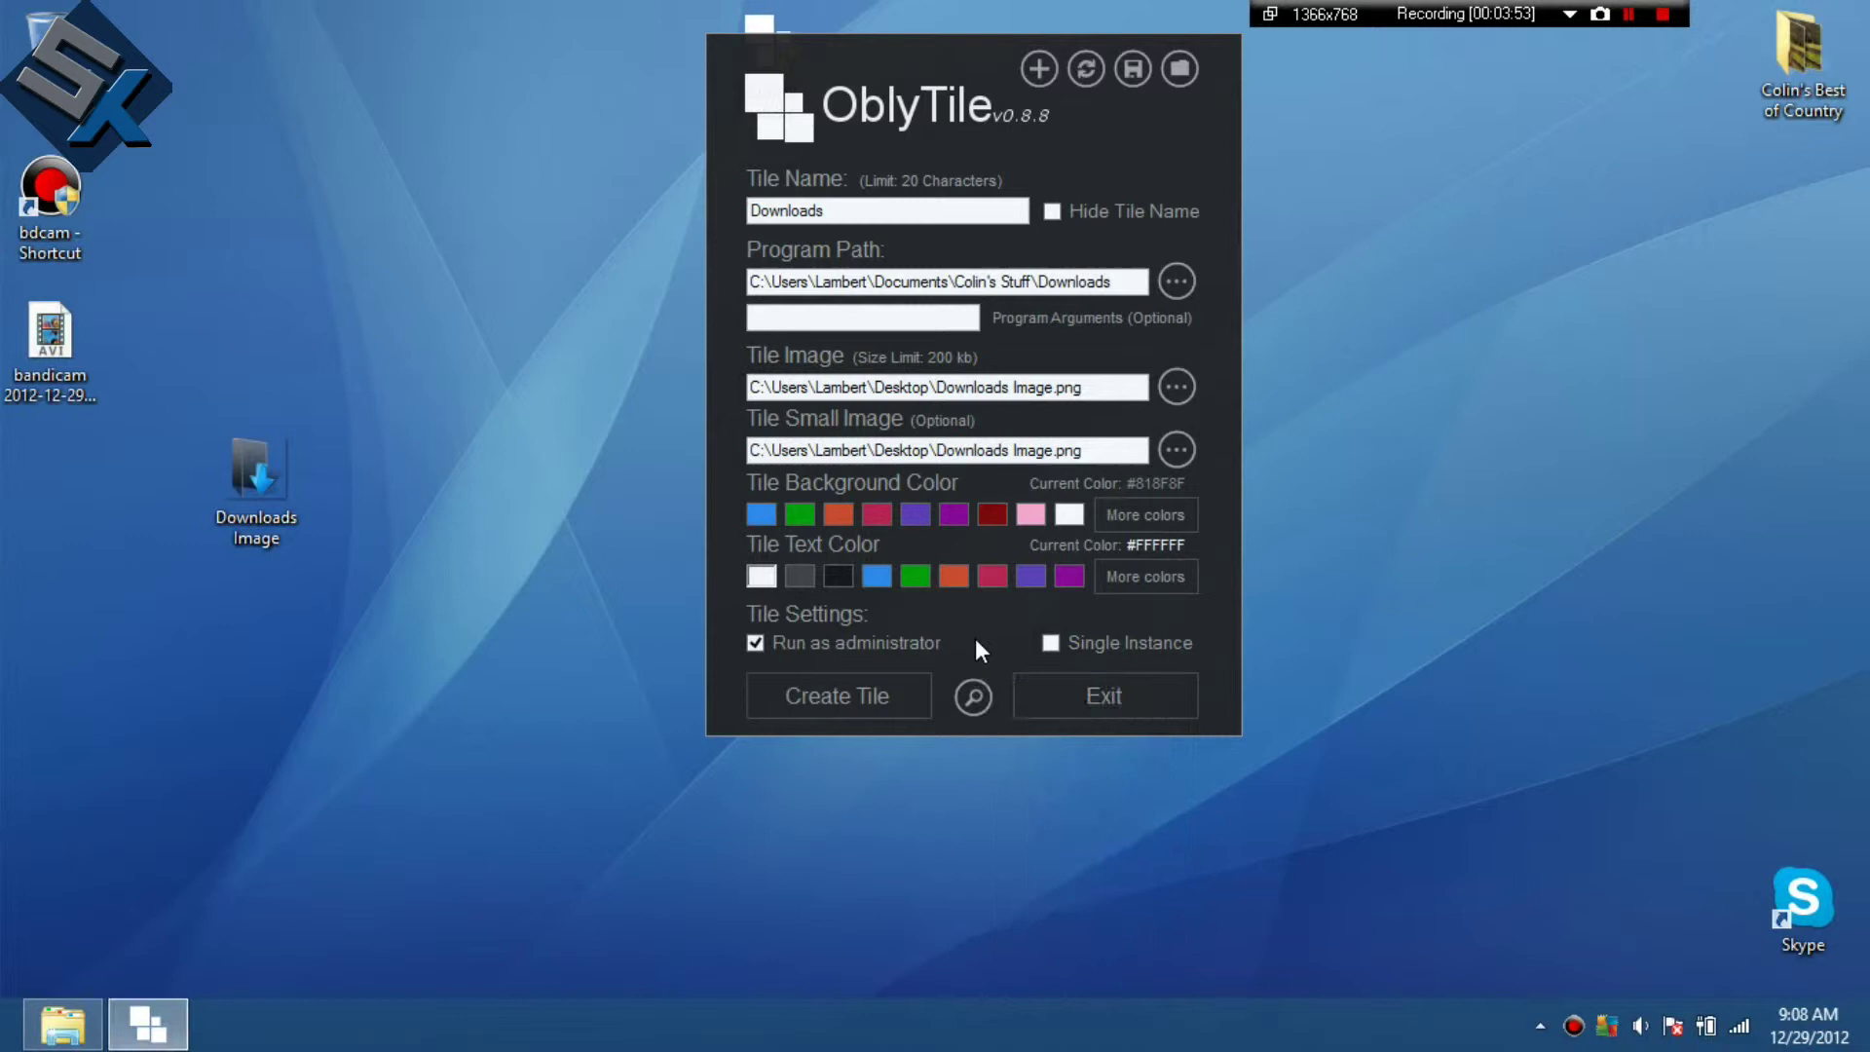
Create the grey Downloads tile, confirm it opens the Downloads folder, and close that folder.
{"action": "left_click", "coordinate": [898, 687]}
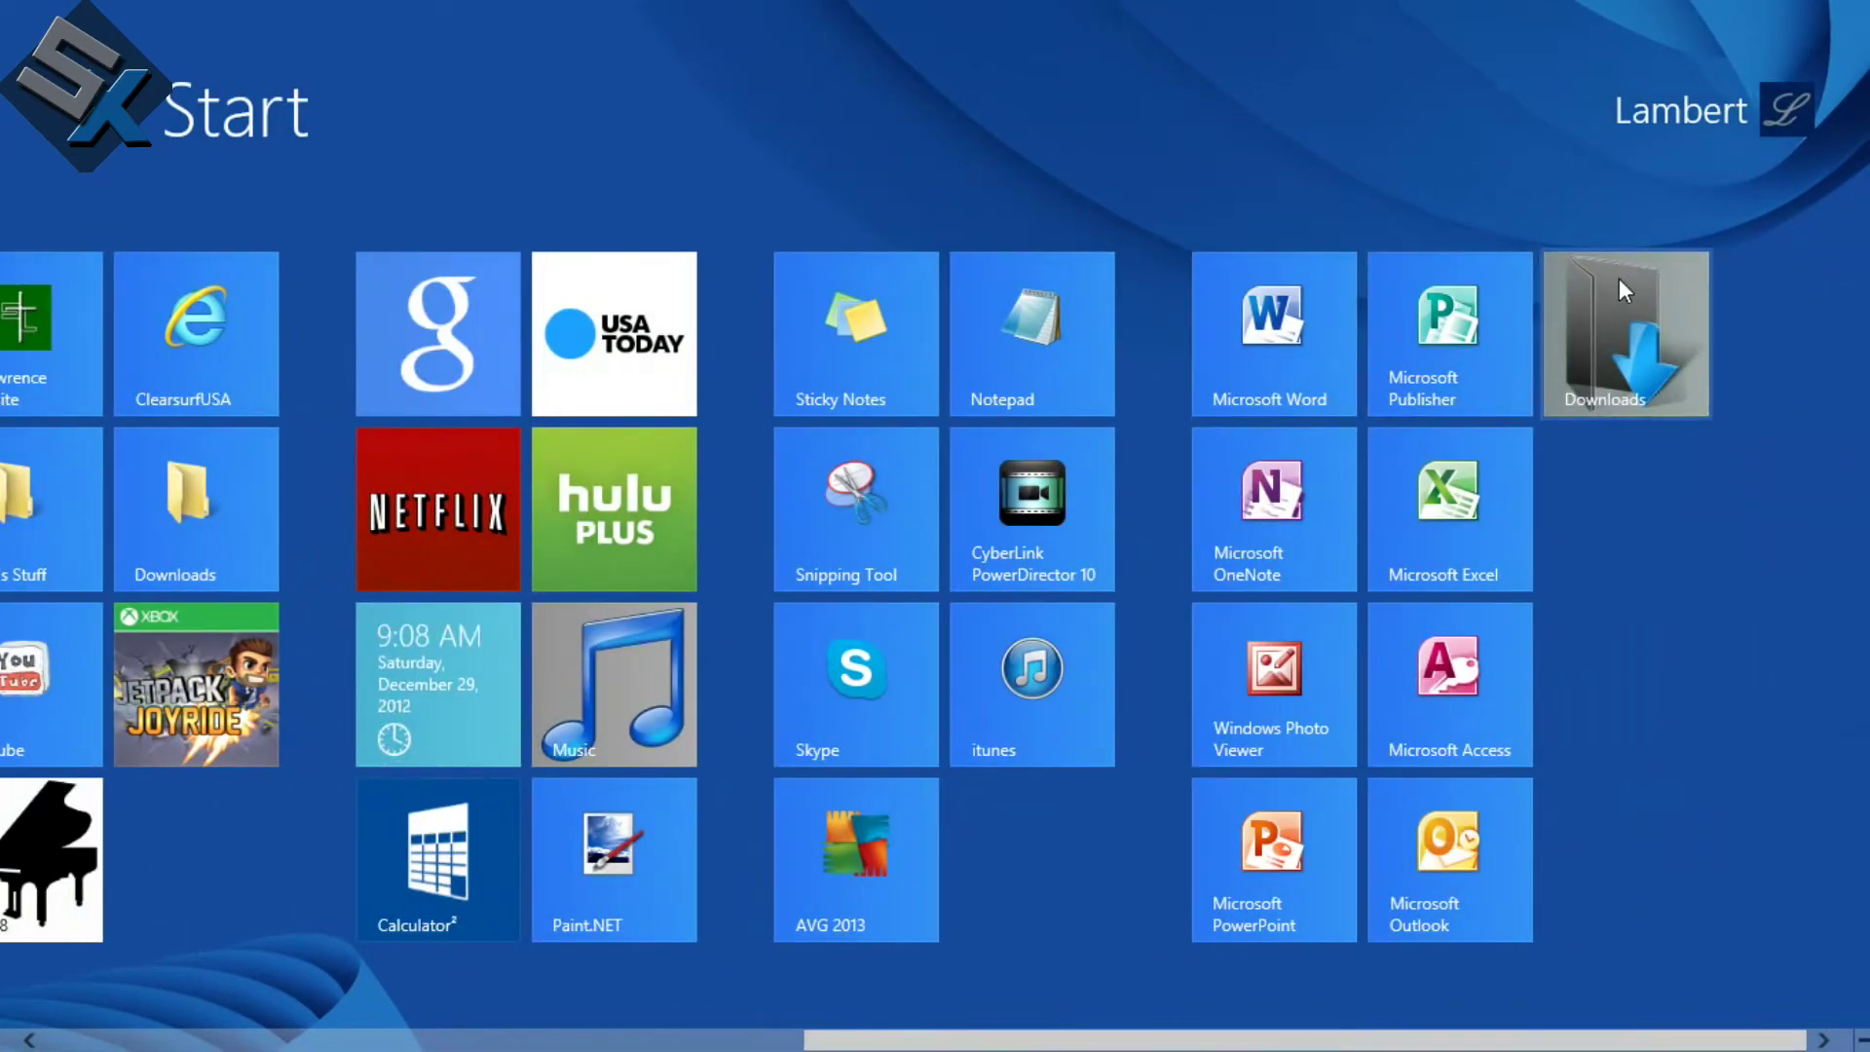
{"action": "left_click", "coordinate": [1619, 283]}
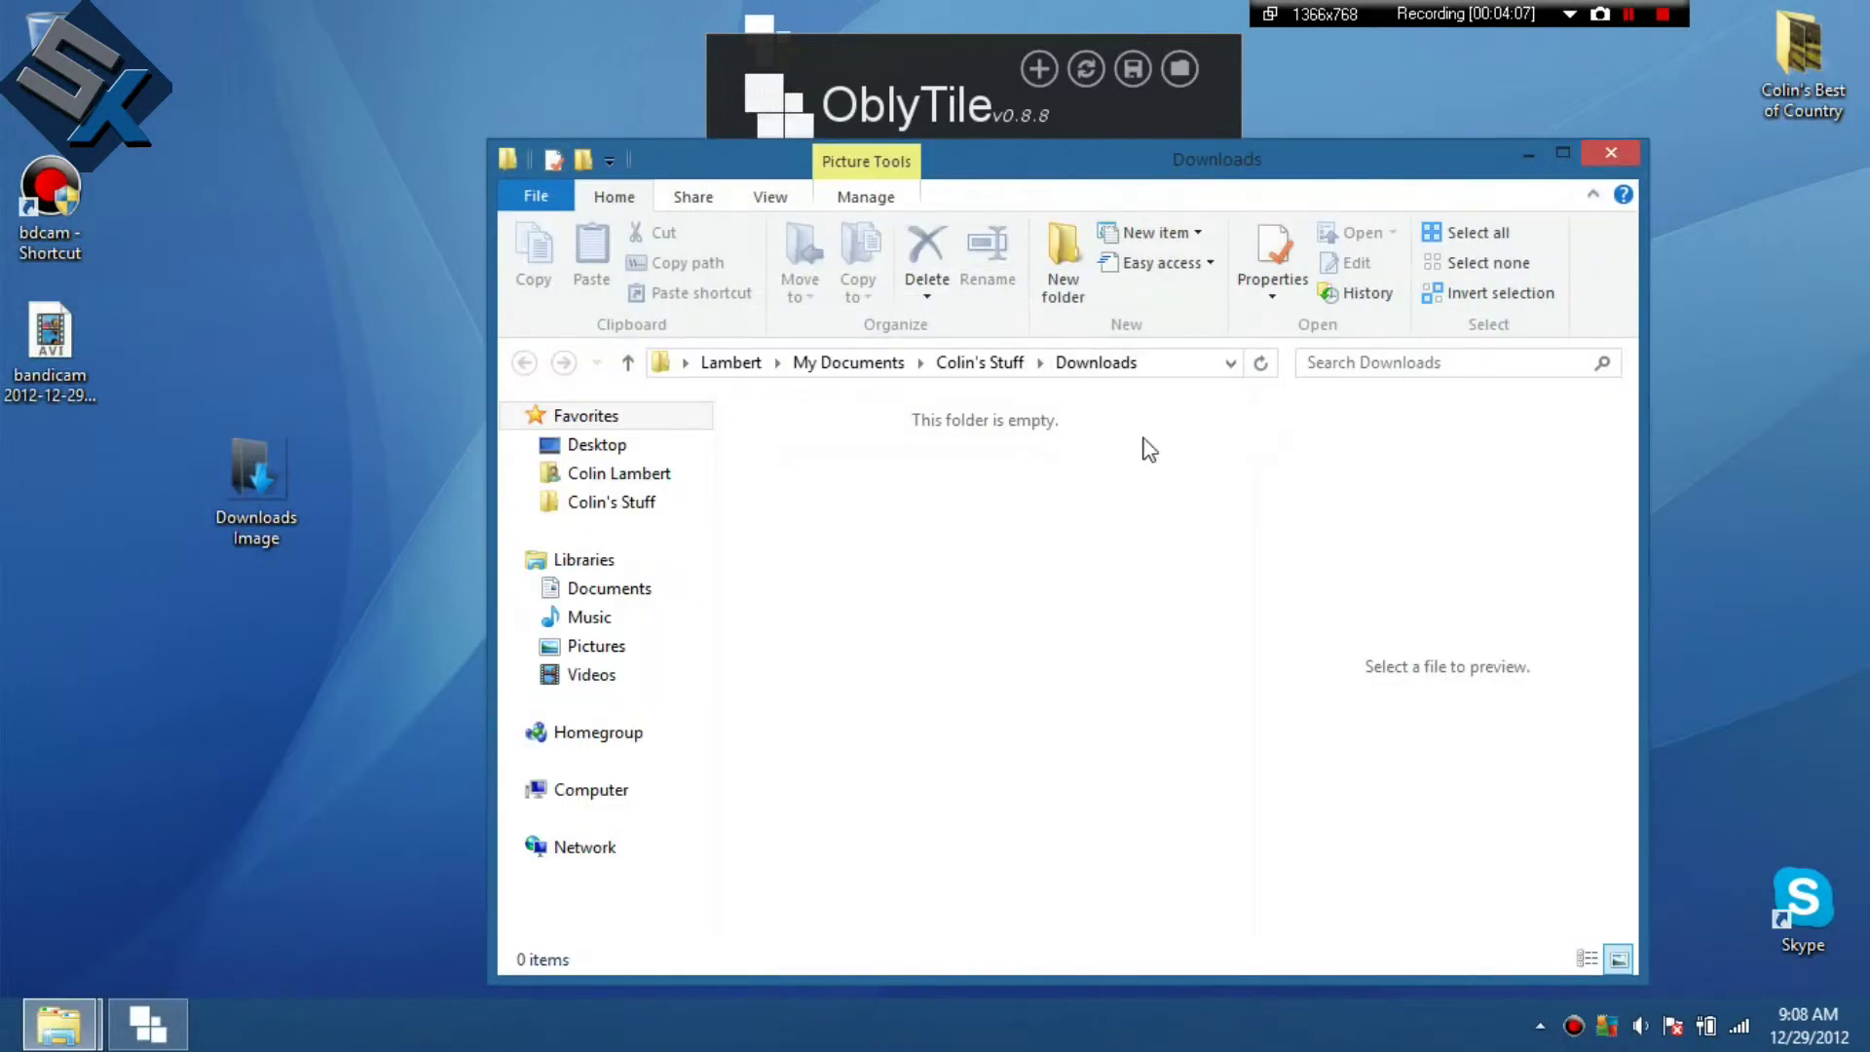
{"action": "left_click_drag", "start_coordinate": [1198, 163], "coordinate": [1321, 249]}
{"action": "left_click", "coordinate": [1711, 205]}
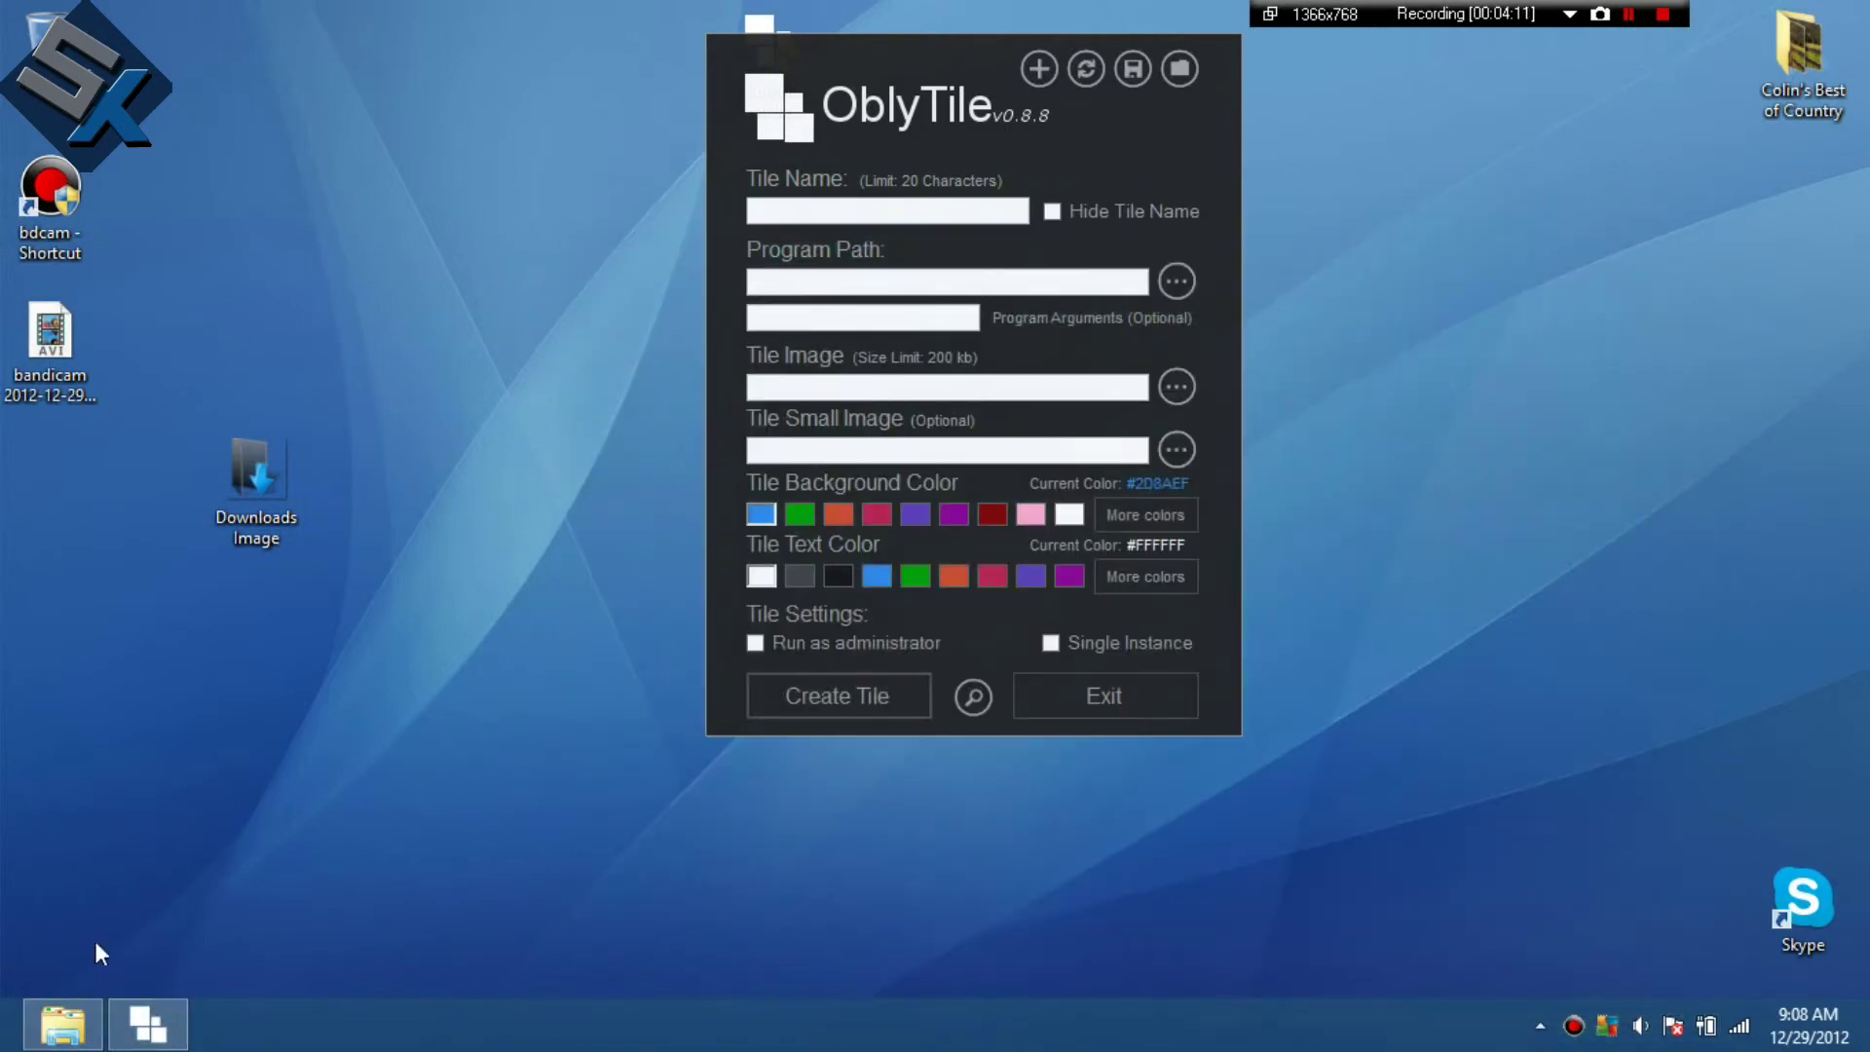
On the Start screen, select the new grey Downloads tile and drag it lower.
{"action": "left_click", "coordinate": [58, 1025]}
{"action": "left_click", "coordinate": [58, 1025]}
{"action": "key", "text": "super"}
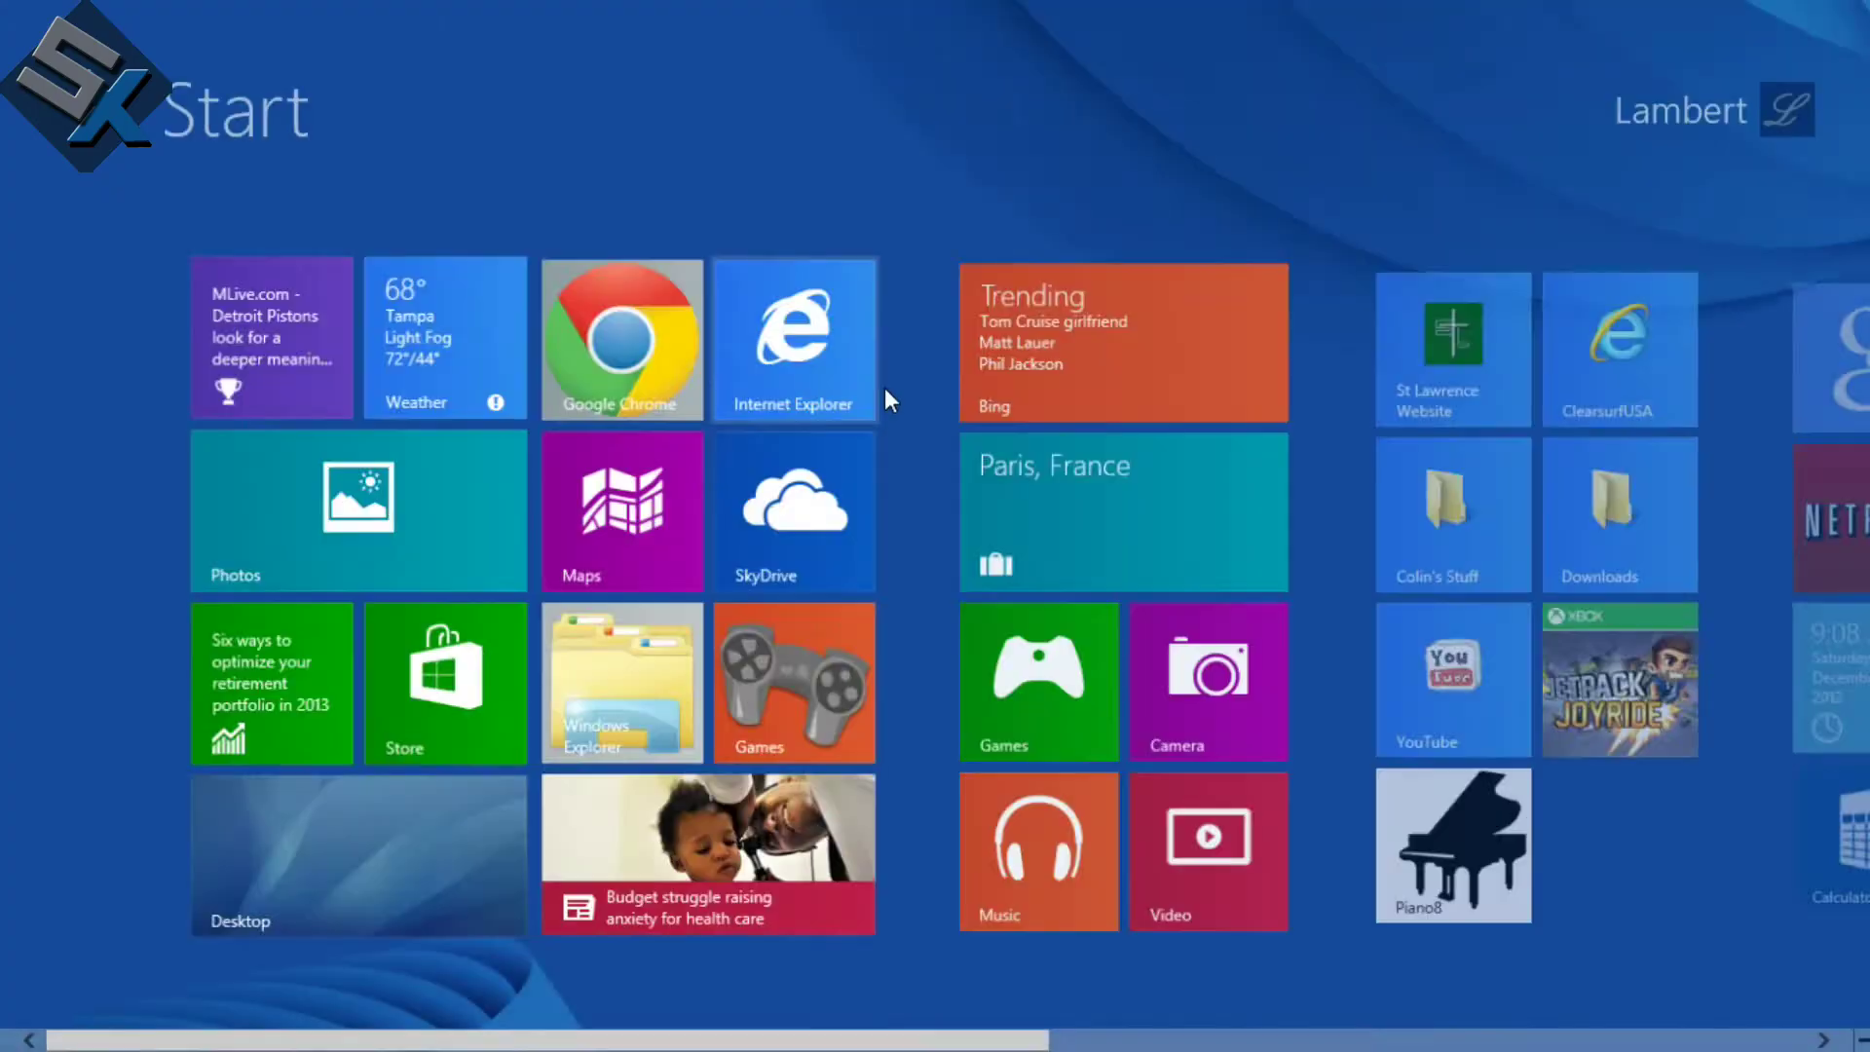
{"action": "scroll", "coordinate": [884, 388], "scroll_direction": "down", "scroll_amount": 5}
{"action": "left_click_drag", "start_coordinate": [1586, 300], "coordinate": [1610, 337]}
{"action": "right_click", "coordinate": [1608, 347]}
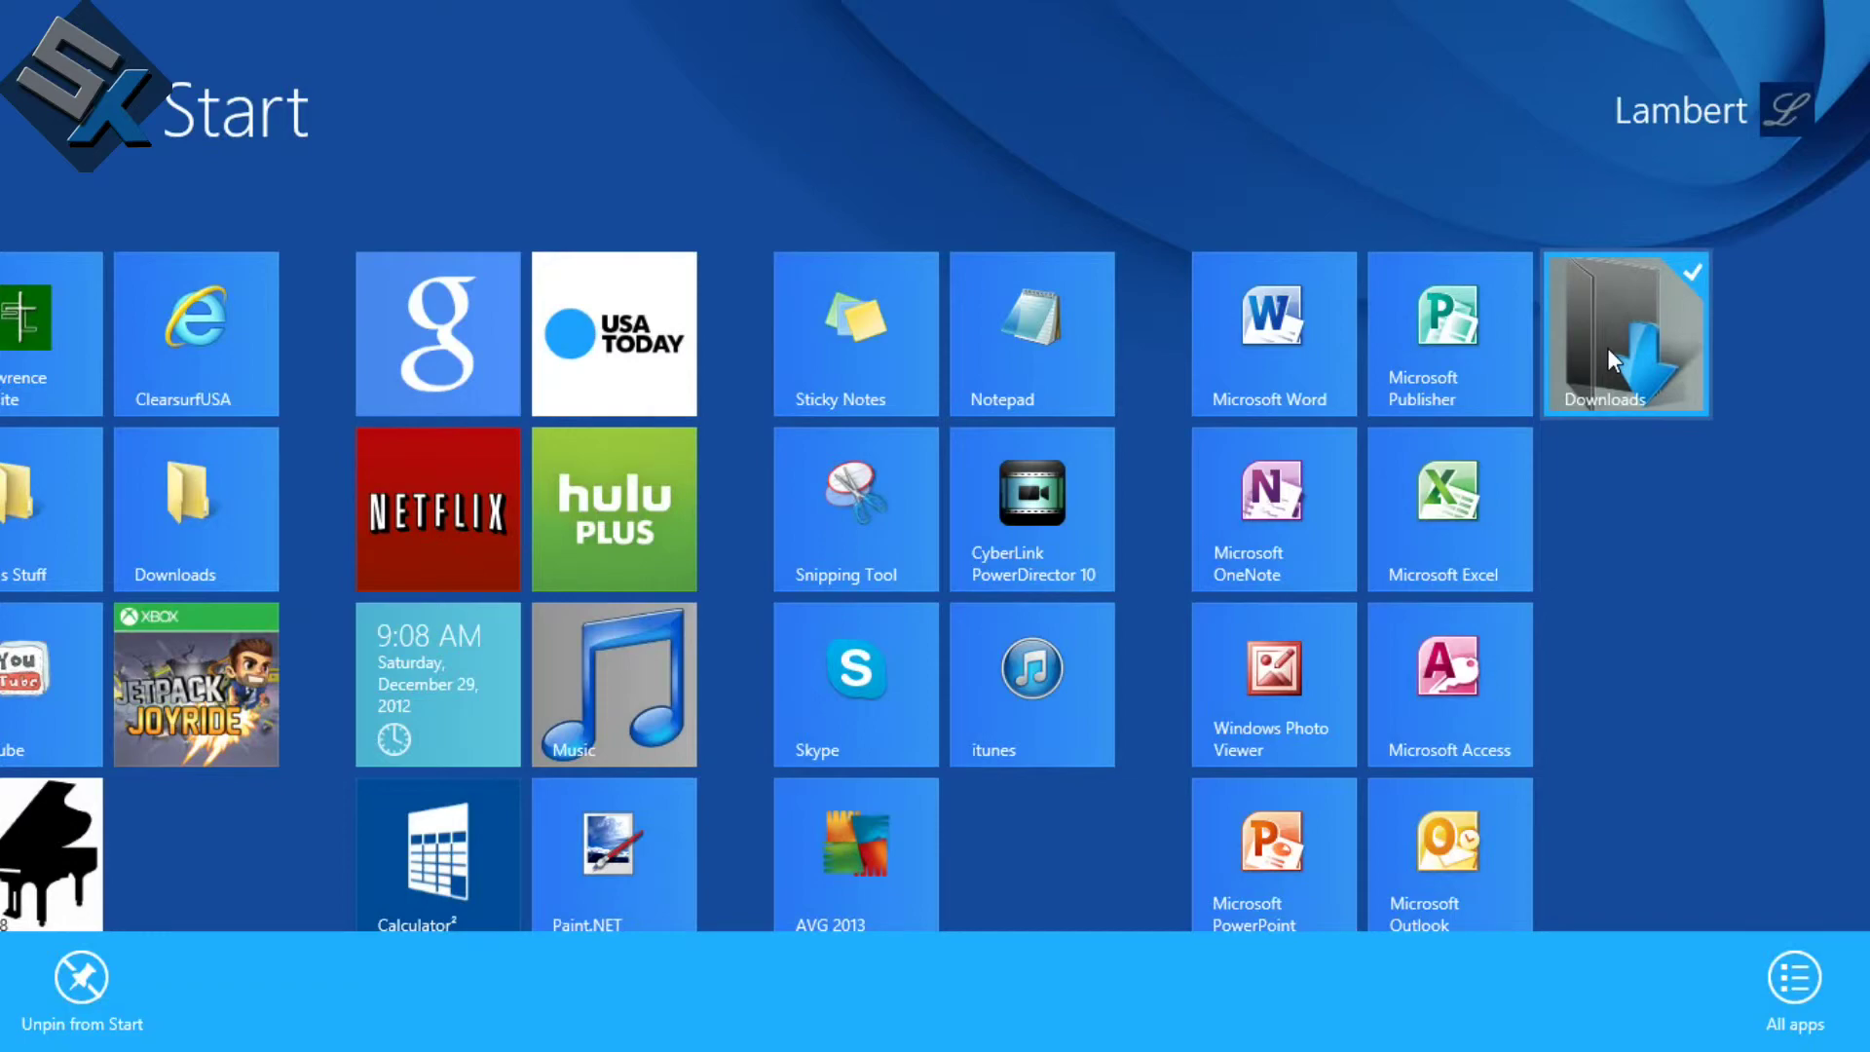
{"action": "right_click", "coordinate": [1607, 348]}
{"action": "scroll", "coordinate": [243, 393], "scroll_direction": "up", "scroll_amount": 5}
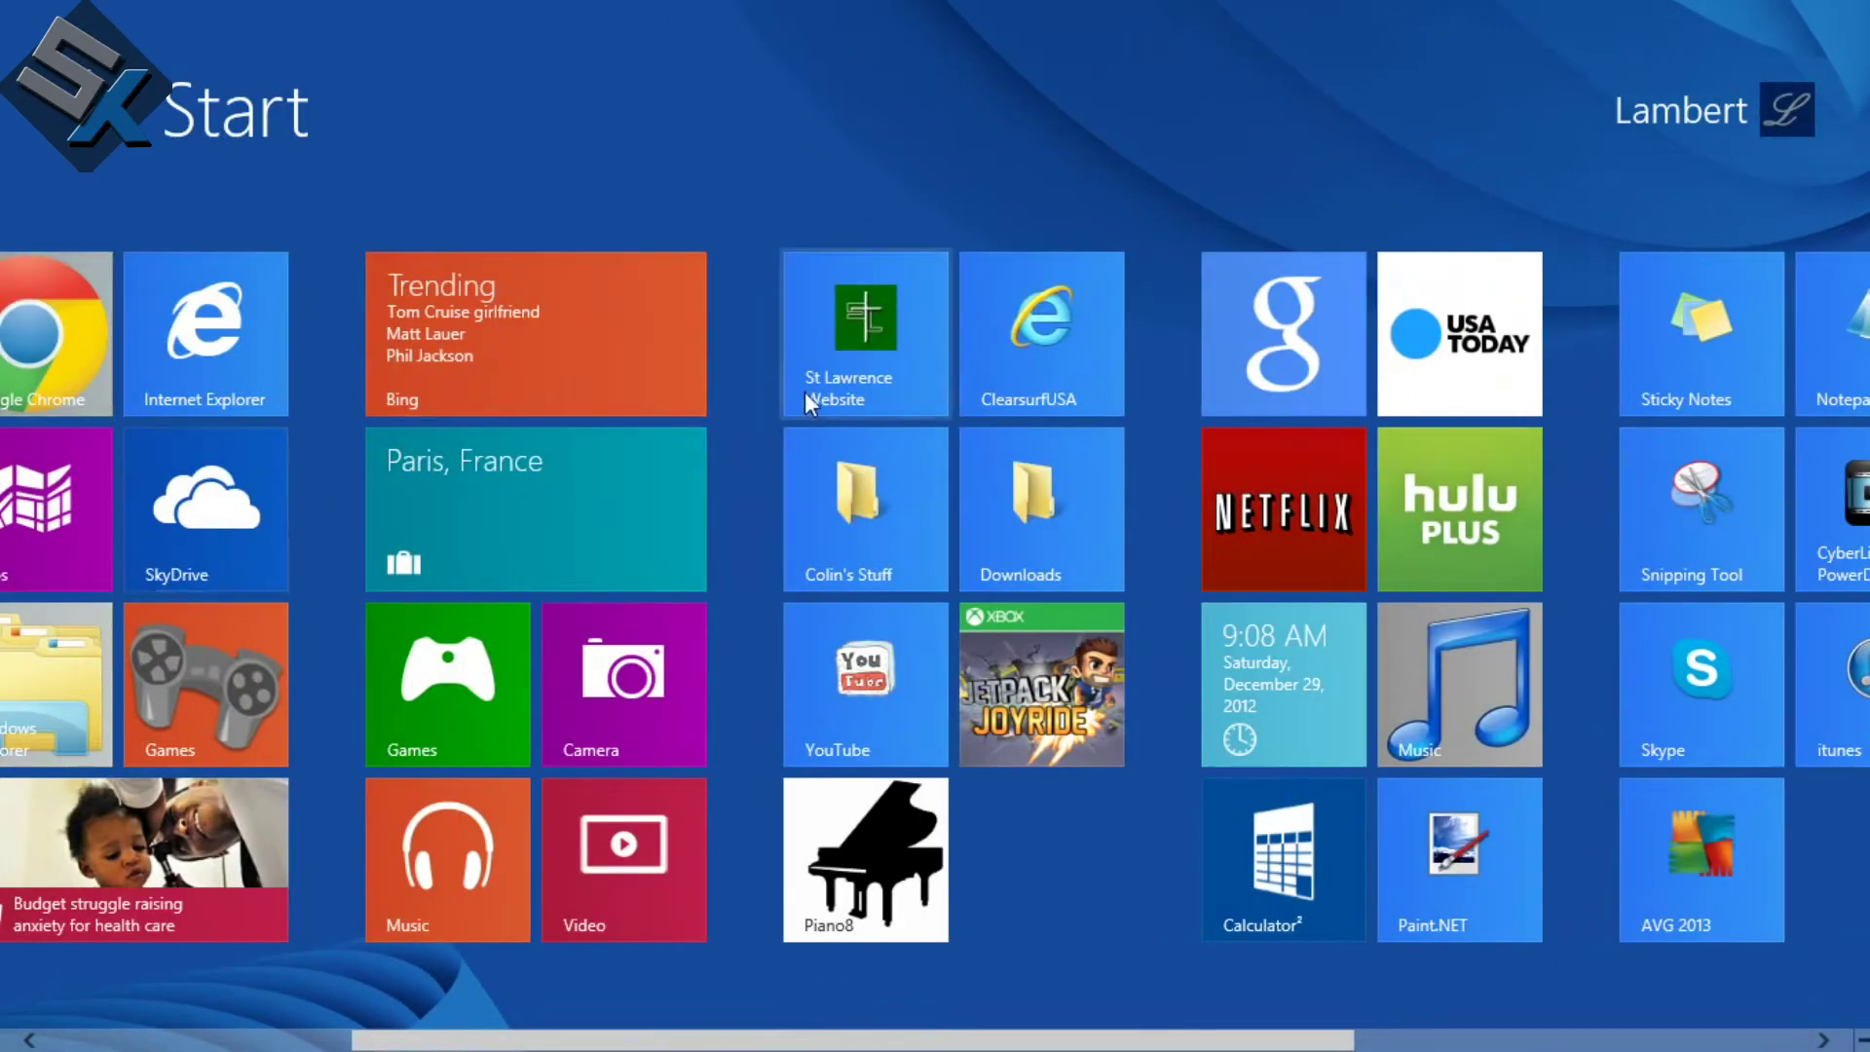
{"action": "scroll", "coordinate": [805, 392], "scroll_direction": "down", "scroll_amount": 4}
{"action": "left_click_drag", "start_coordinate": [1622, 333], "coordinate": [1435, 664]}
Unpin the old Downloads folder tile and put the new tile beside the personal-folder tile.
{"action": "right_click", "coordinate": [1413, 493]}
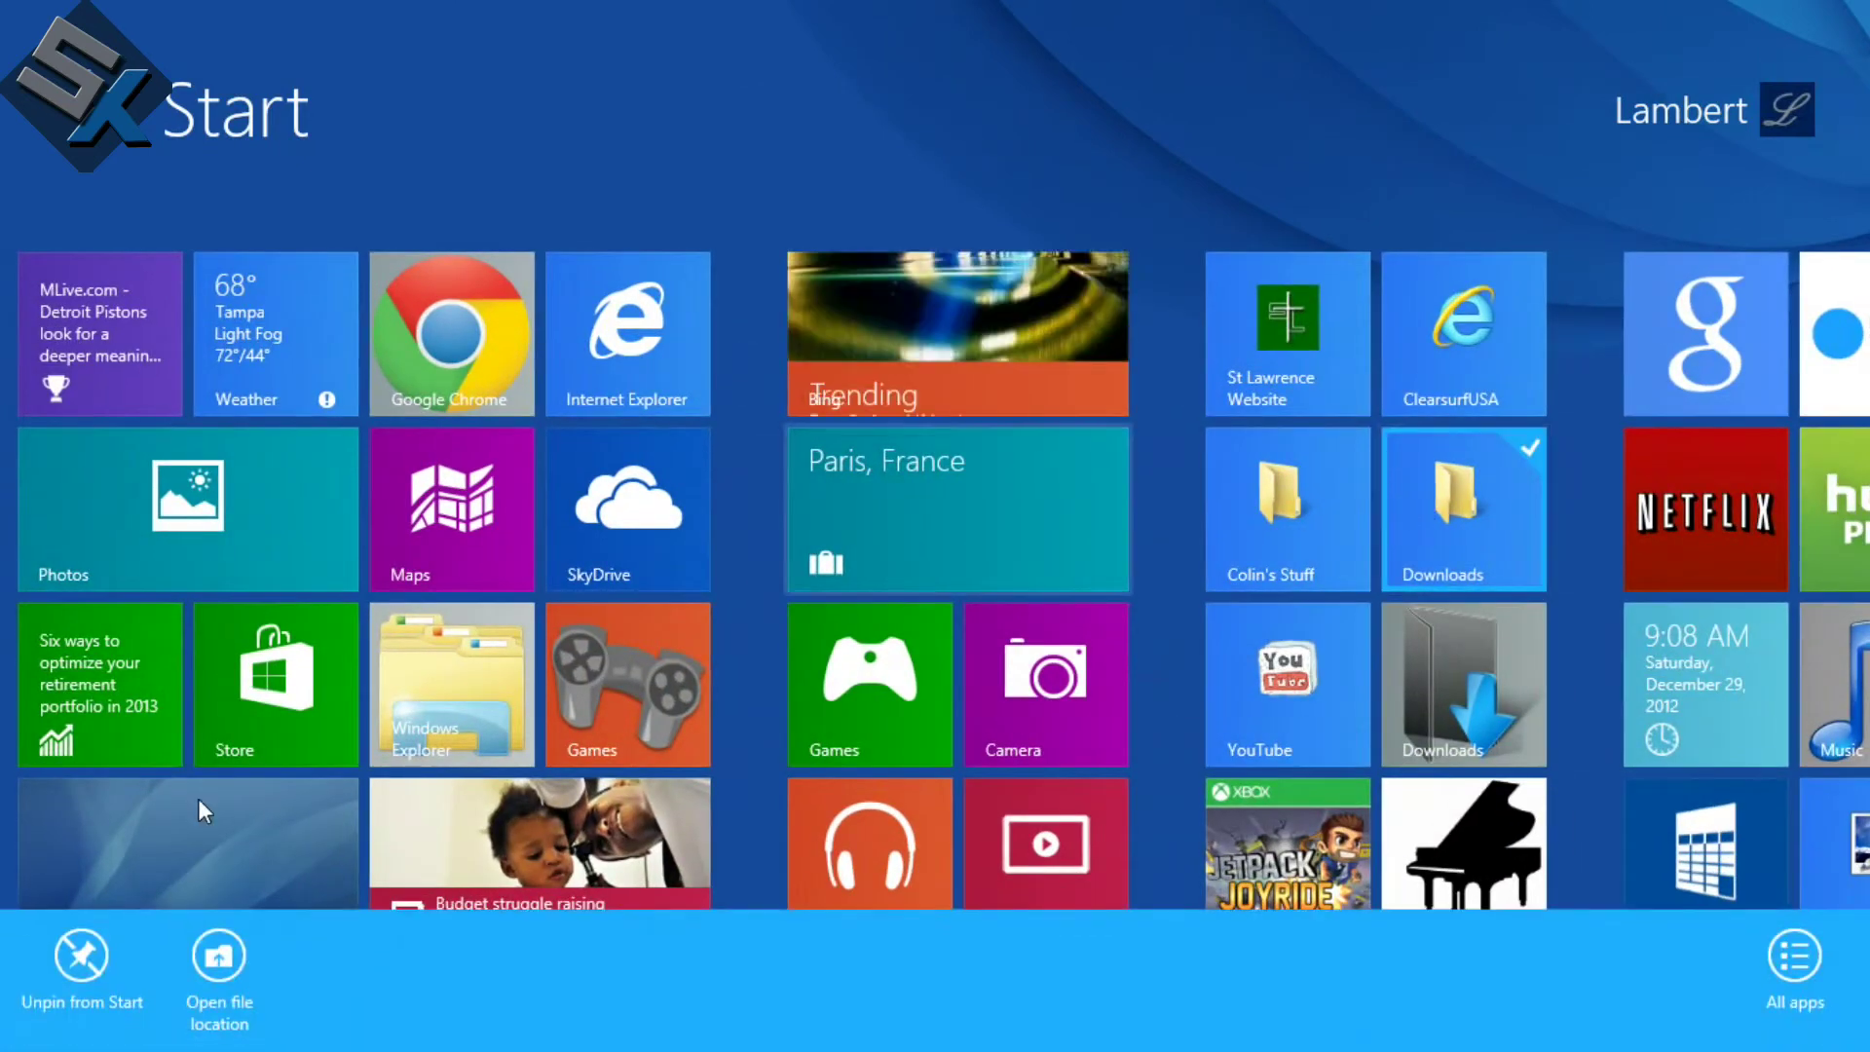
{"action": "left_click", "coordinate": [71, 955]}
{"action": "left_click_drag", "start_coordinate": [1306, 705], "coordinate": [1442, 534]}
{"action": "scroll", "coordinate": [1337, 507], "scroll_direction": "down", "scroll_amount": 10}
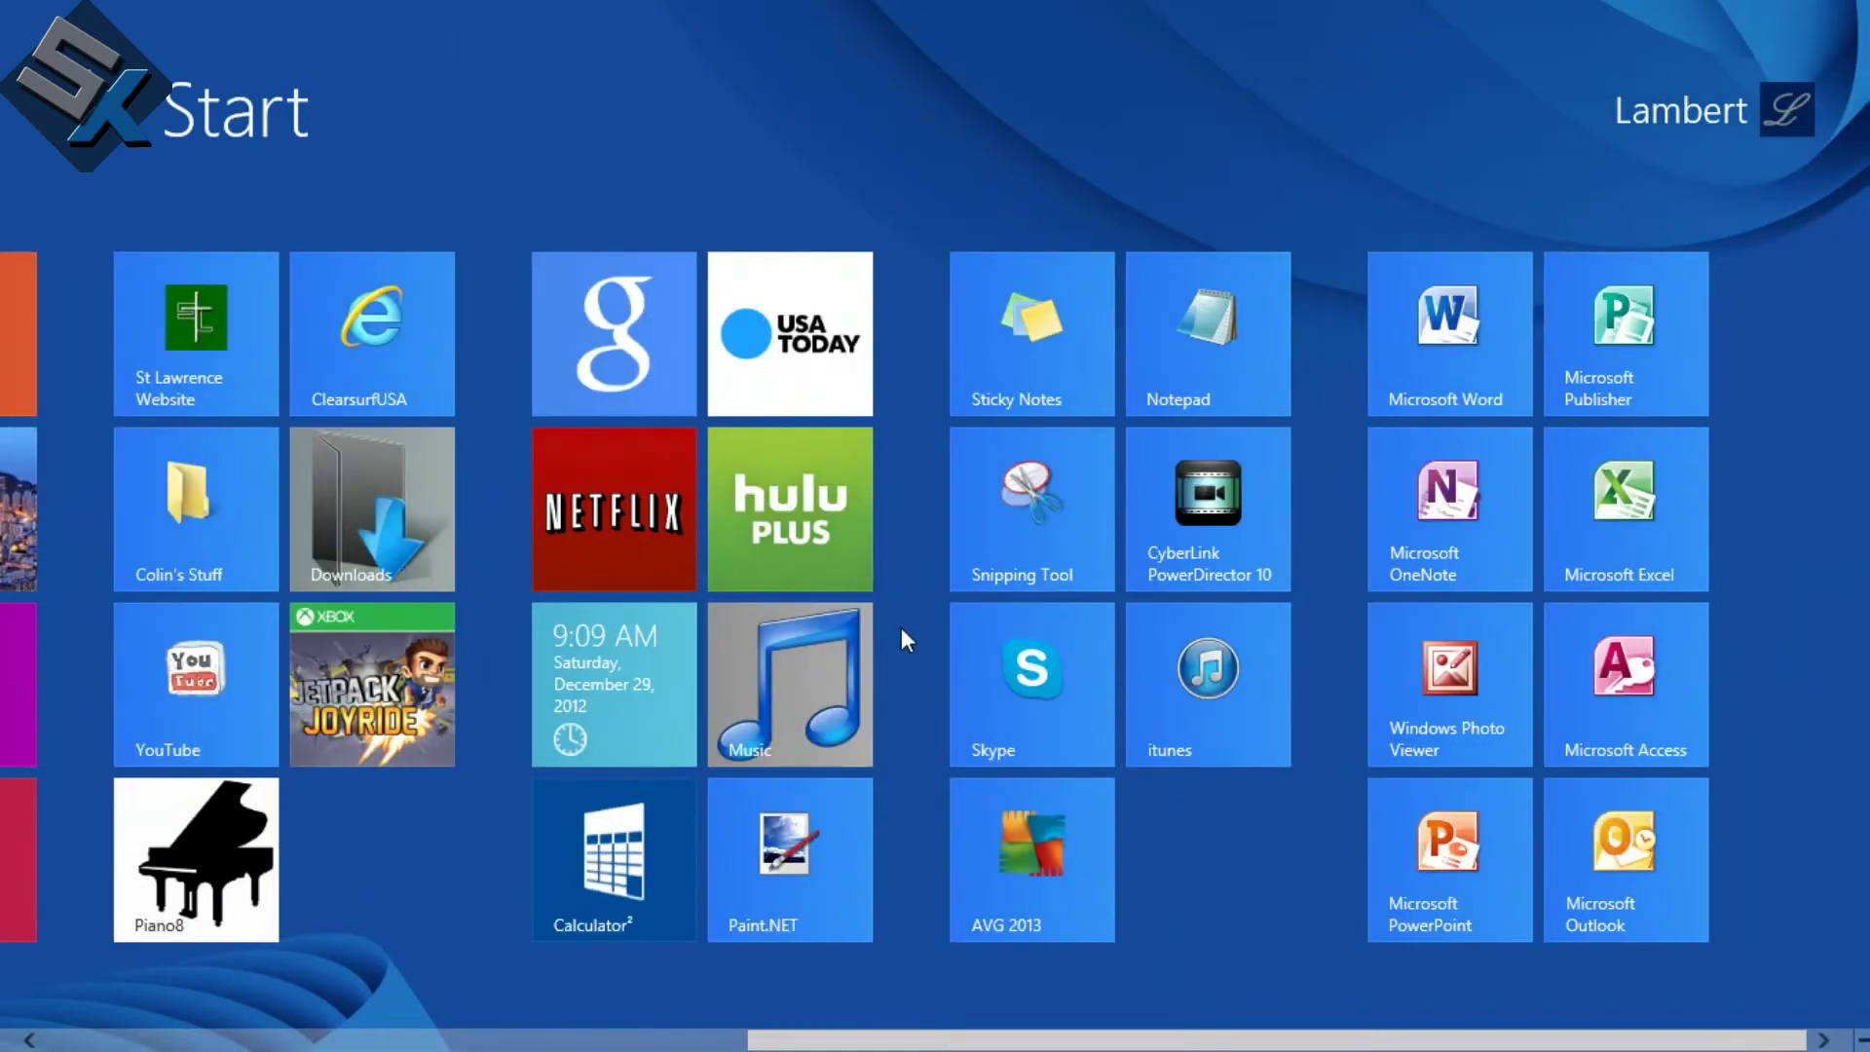
{"action": "scroll", "coordinate": [897, 624], "scroll_direction": "up", "scroll_amount": 11}
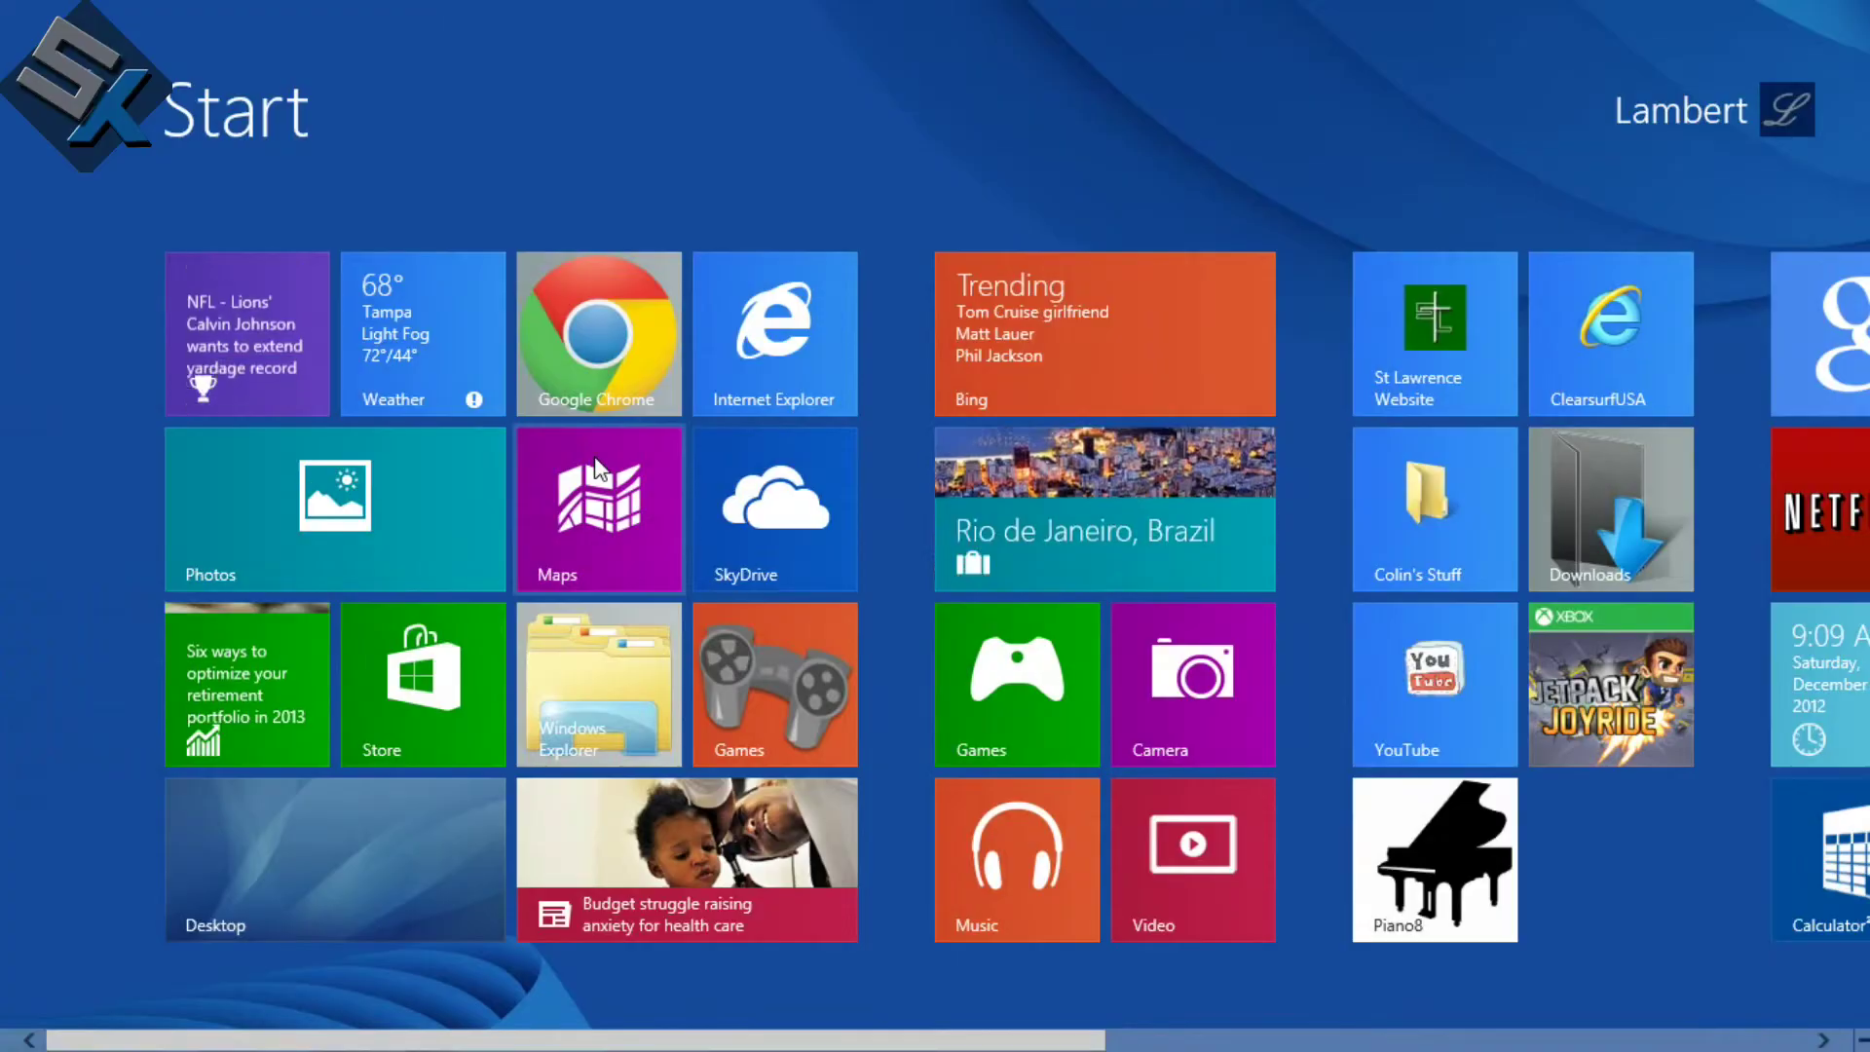
{"action": "key", "text": "super"}
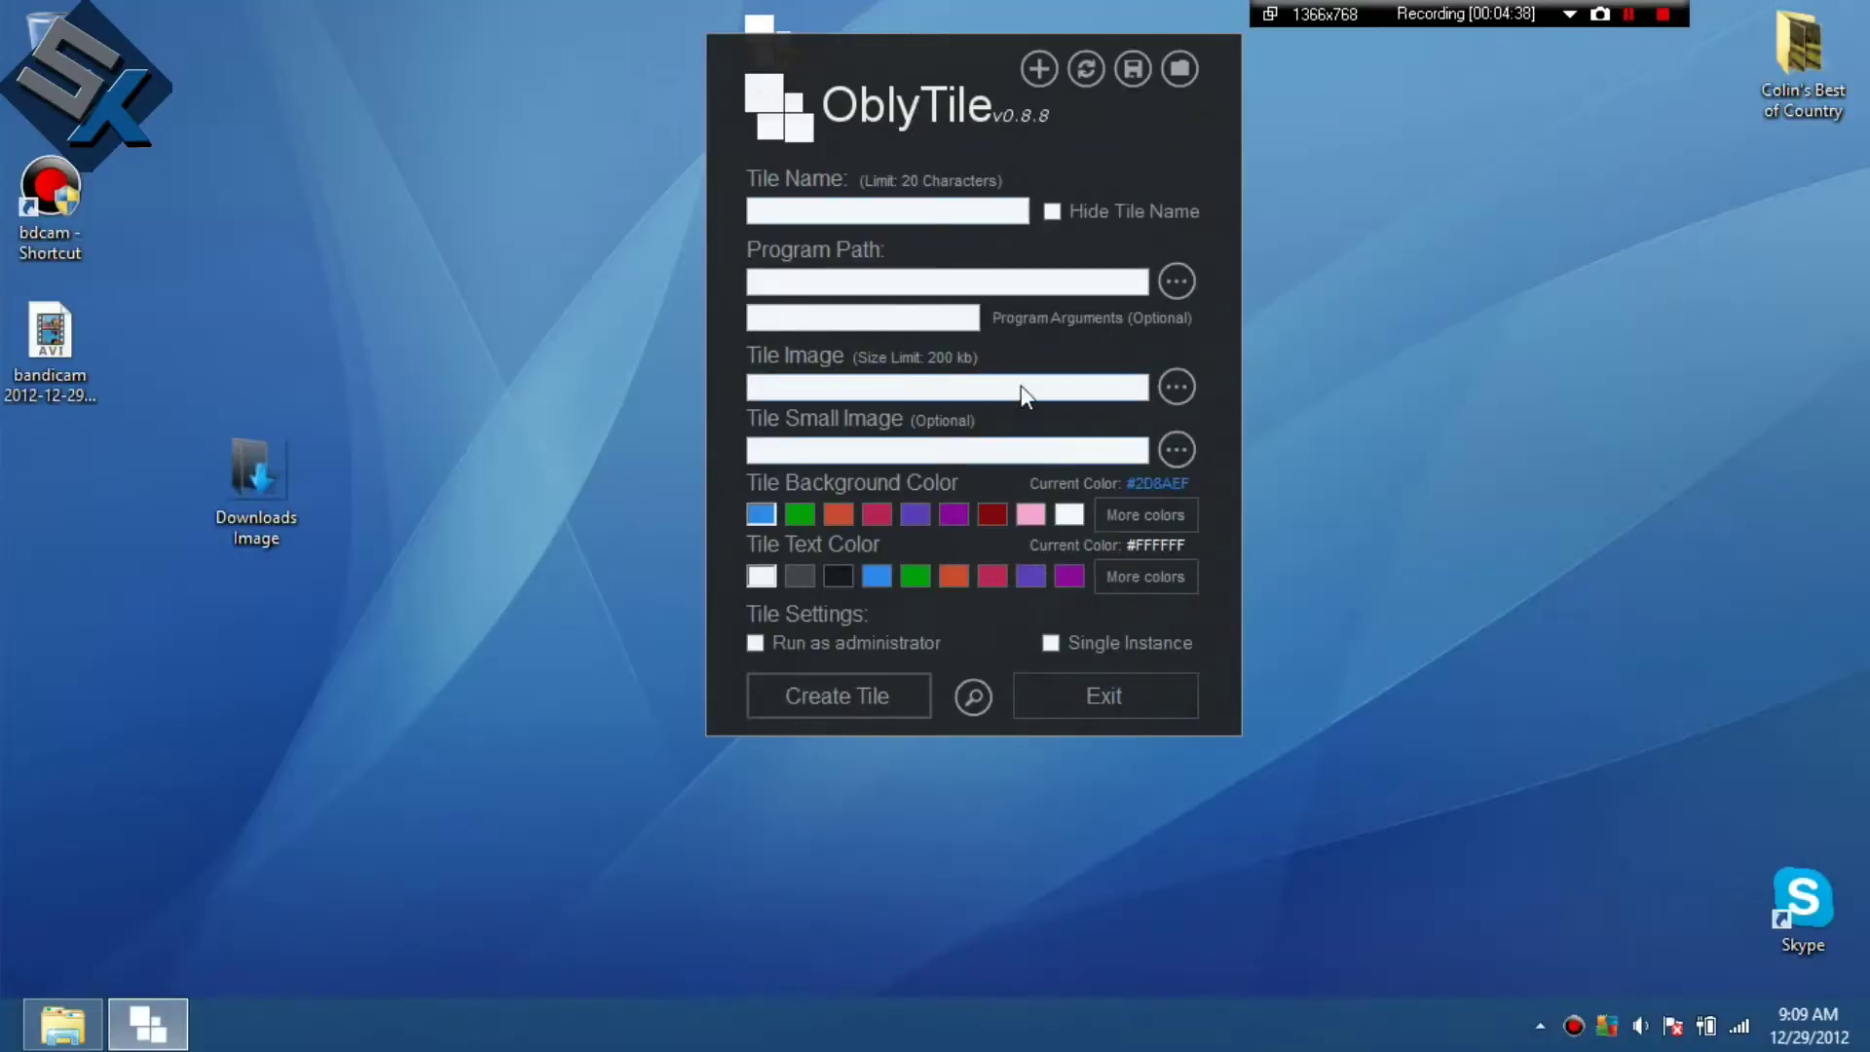
Look up the saved Downloads tile in the Tile Manager, then exit OblyTile.
{"action": "left_click", "coordinate": [1180, 69]}
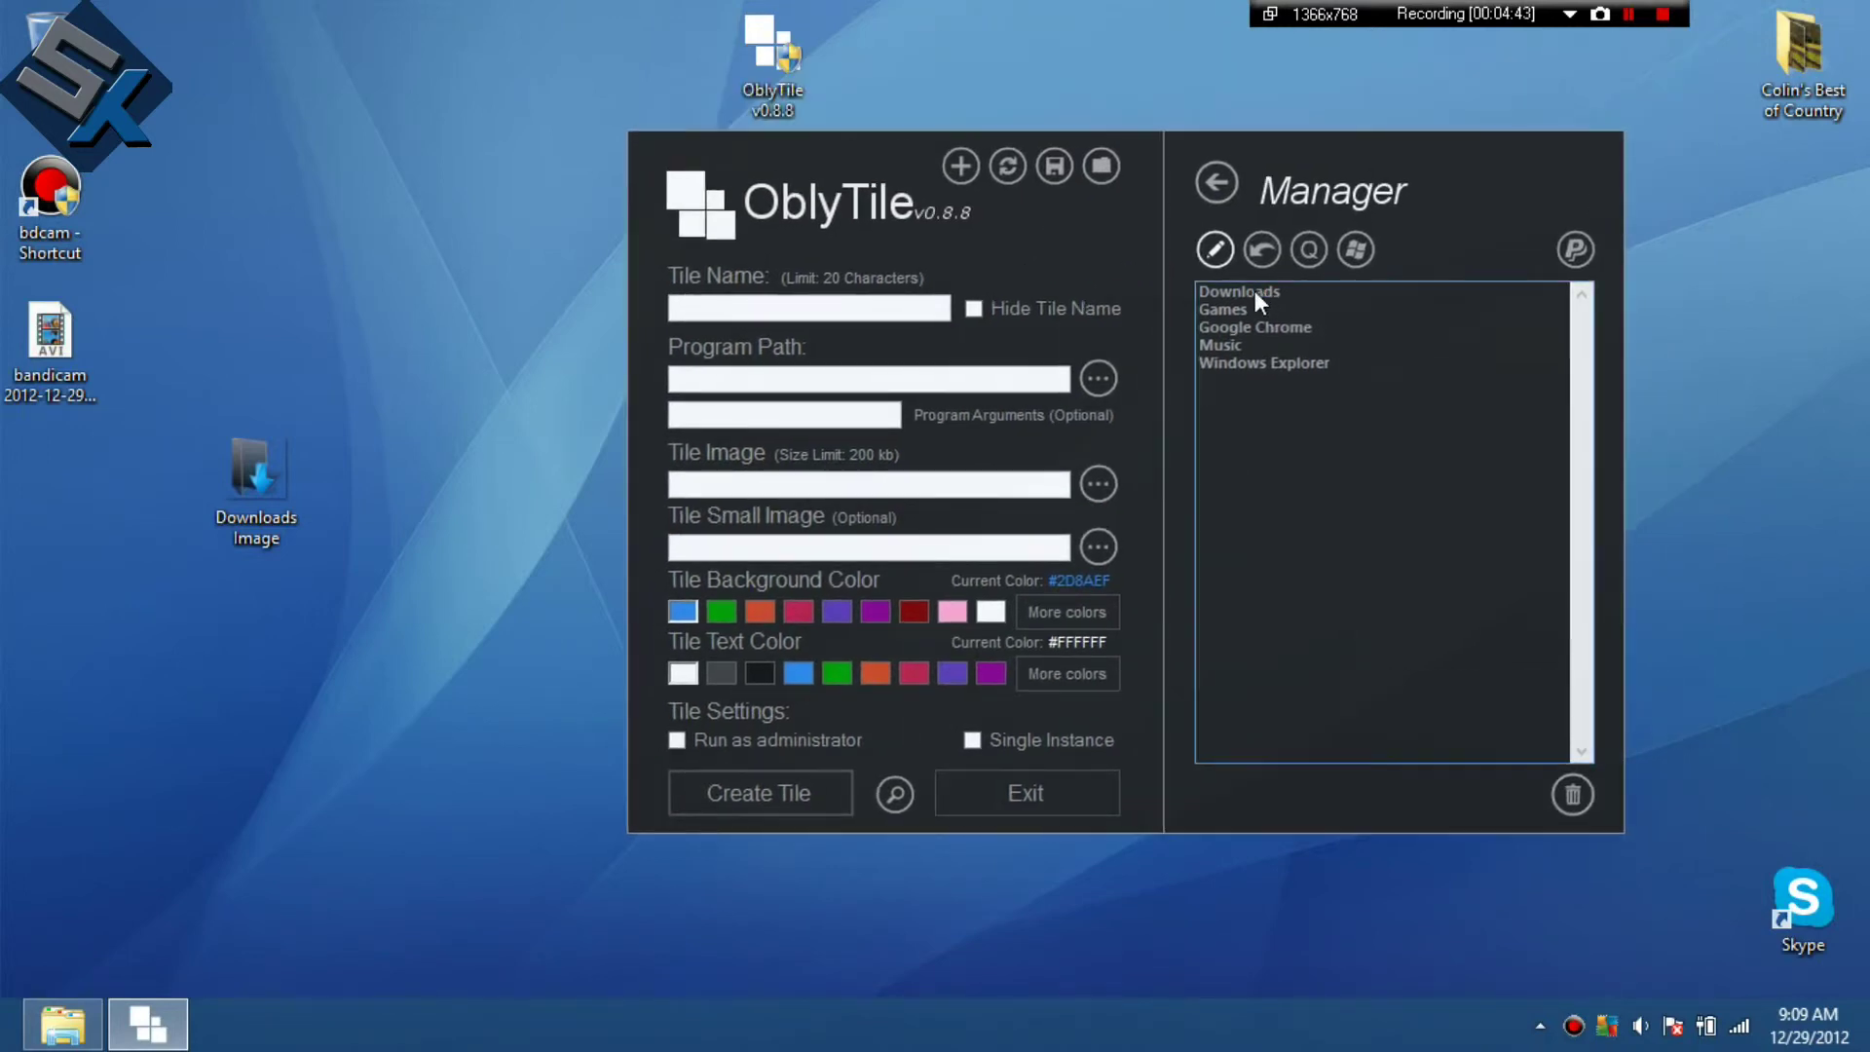
{"action": "left_click", "coordinate": [1255, 291]}
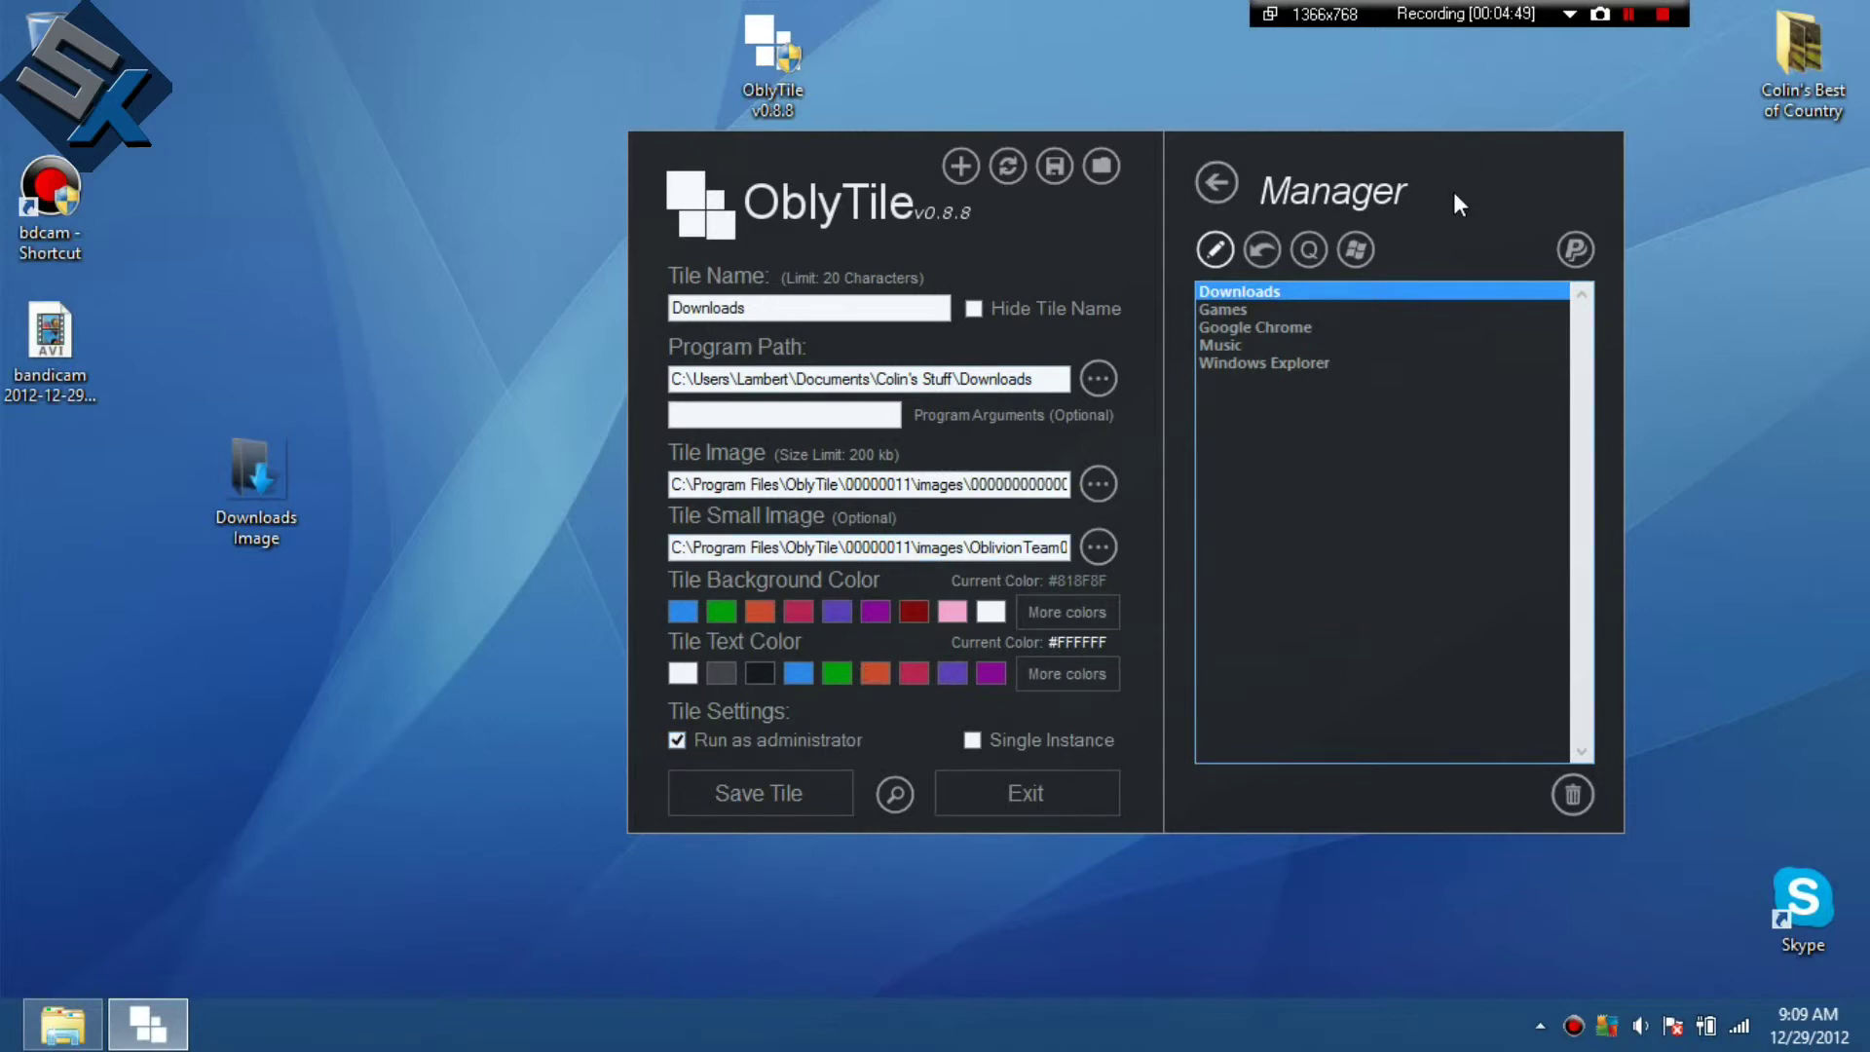
{"action": "left_click_drag", "start_coordinate": [1419, 201], "coordinate": [1435, 309]}
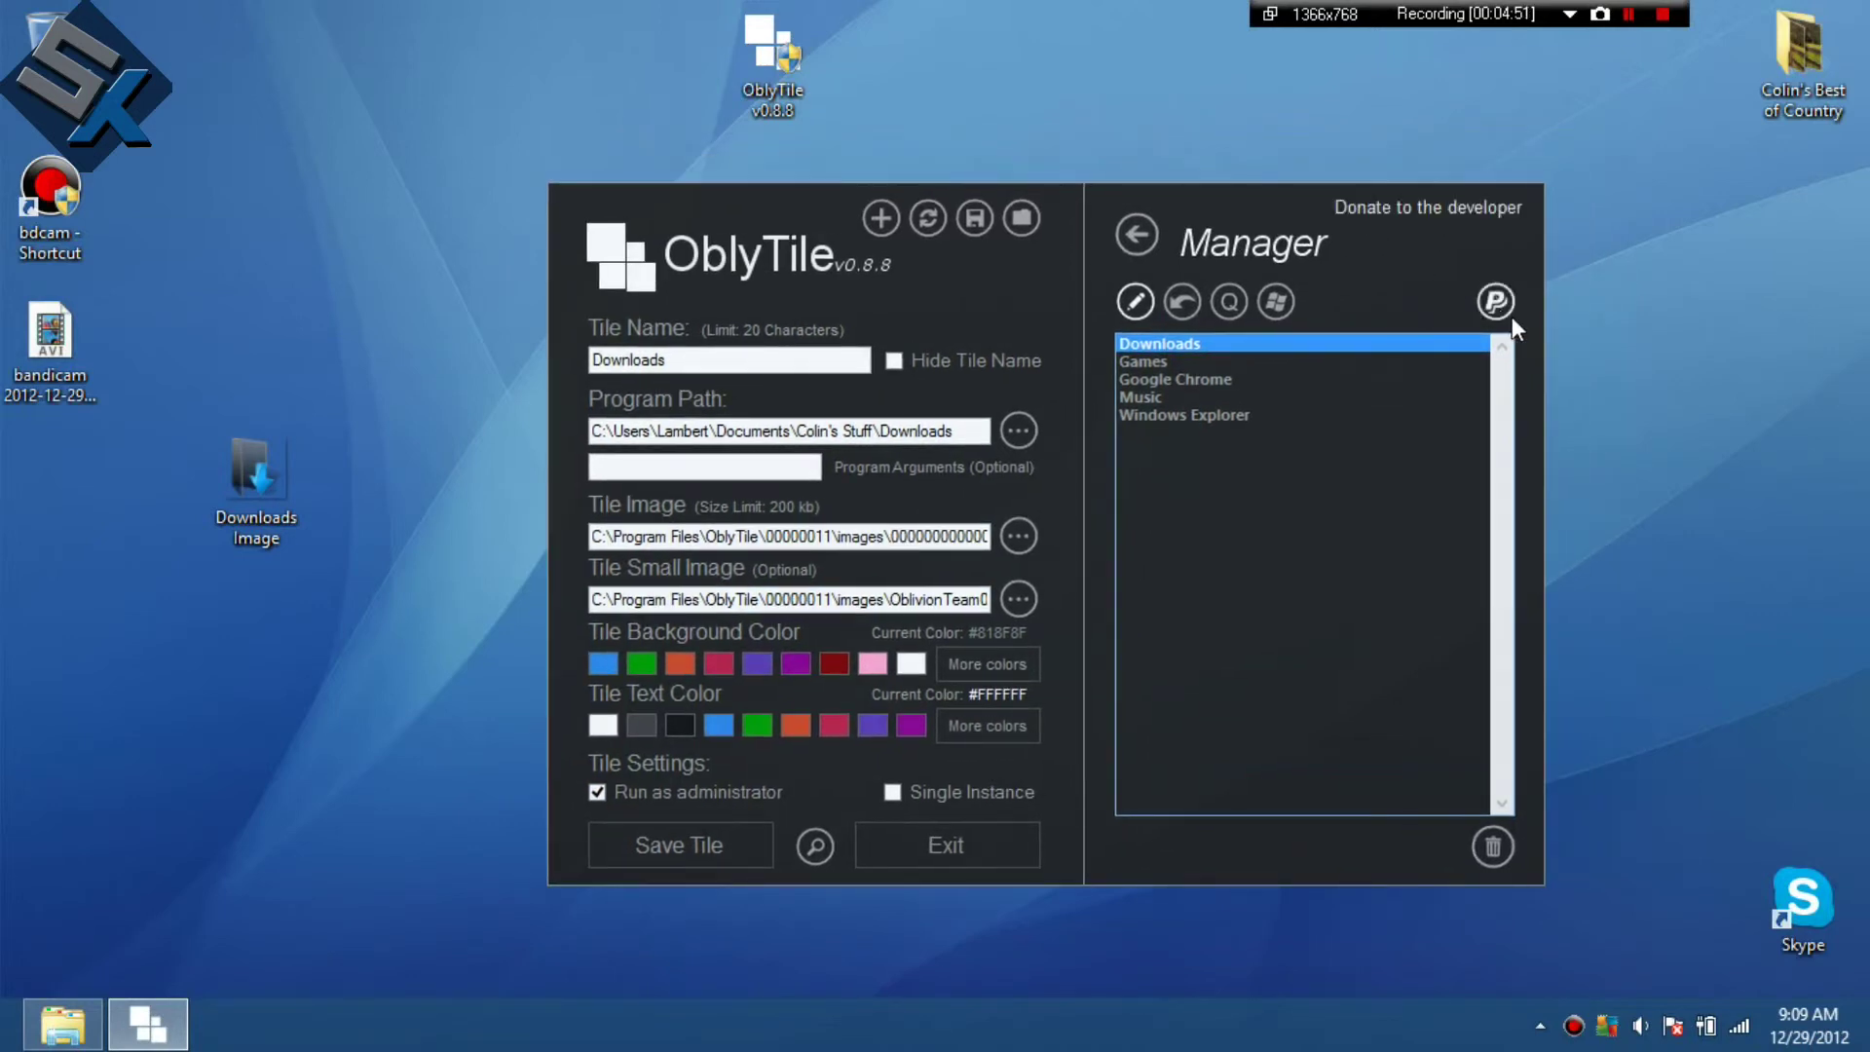
{"action": "left_click", "coordinate": [1137, 224]}
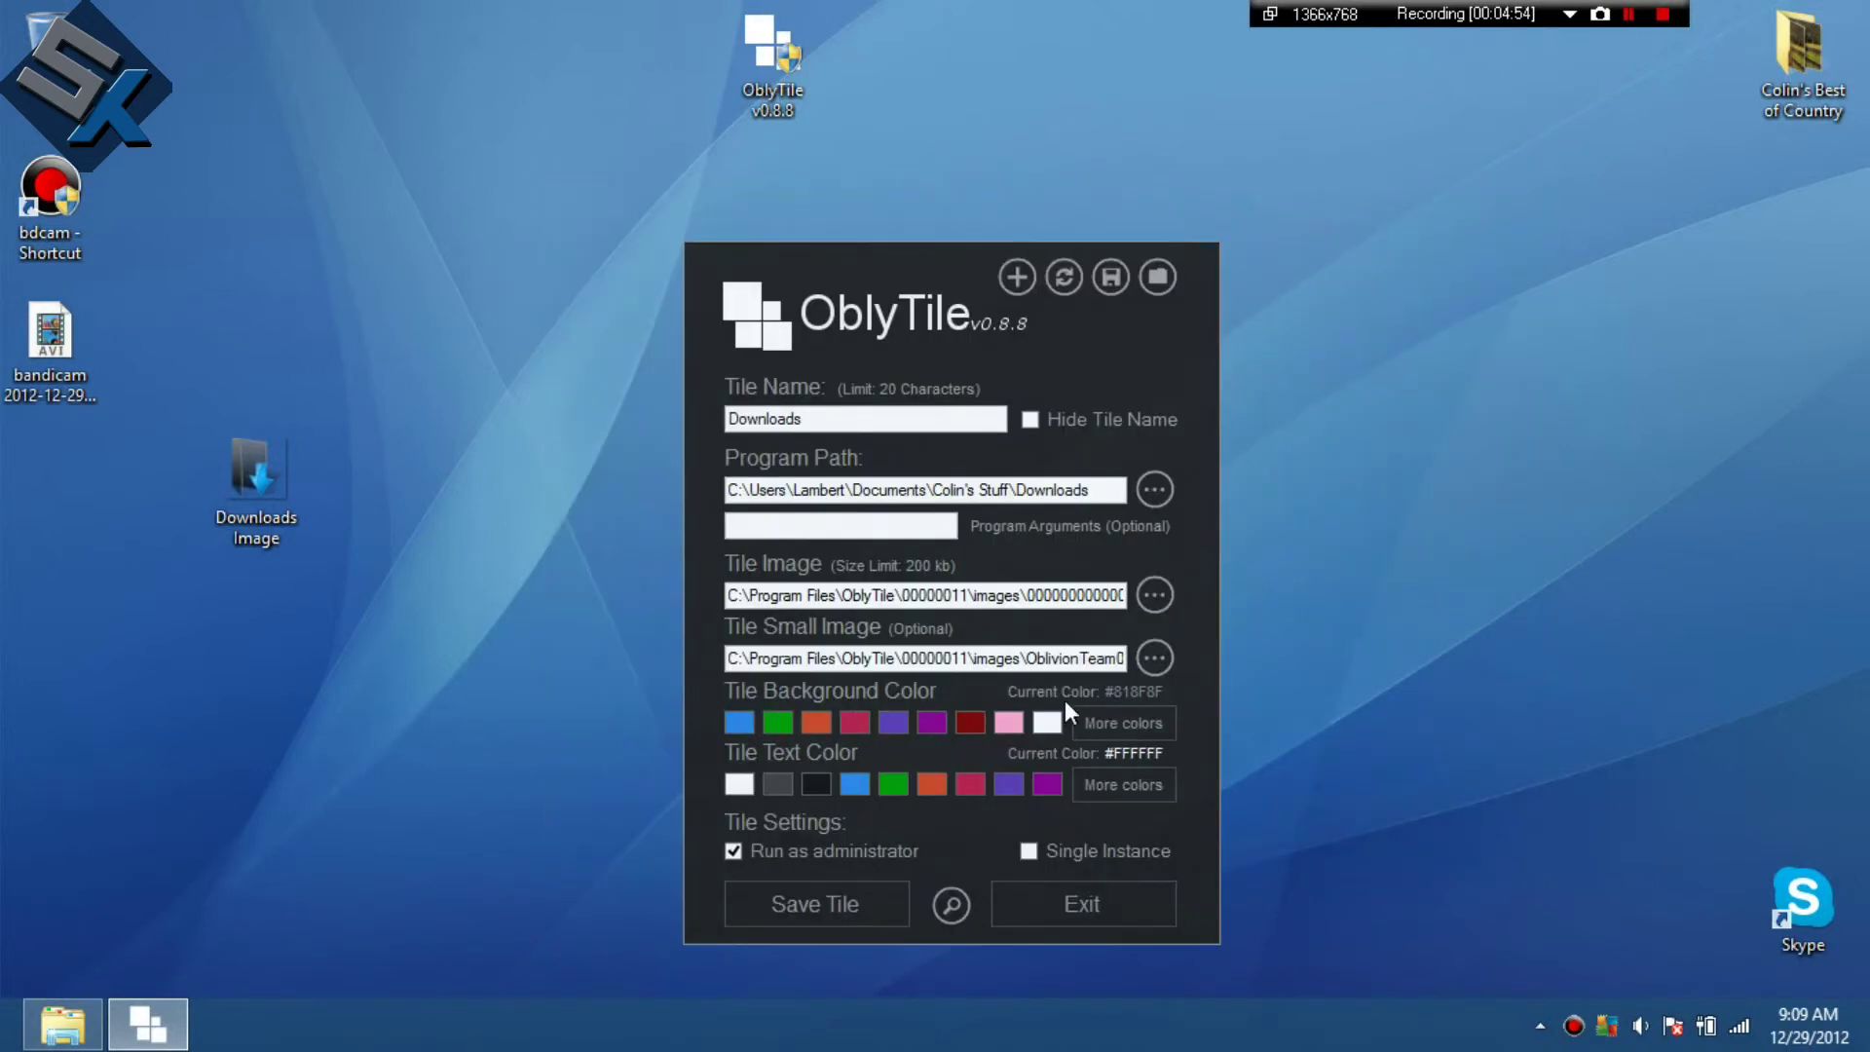
{"action": "left_click_drag", "start_coordinate": [863, 275], "coordinate": [965, 196]}
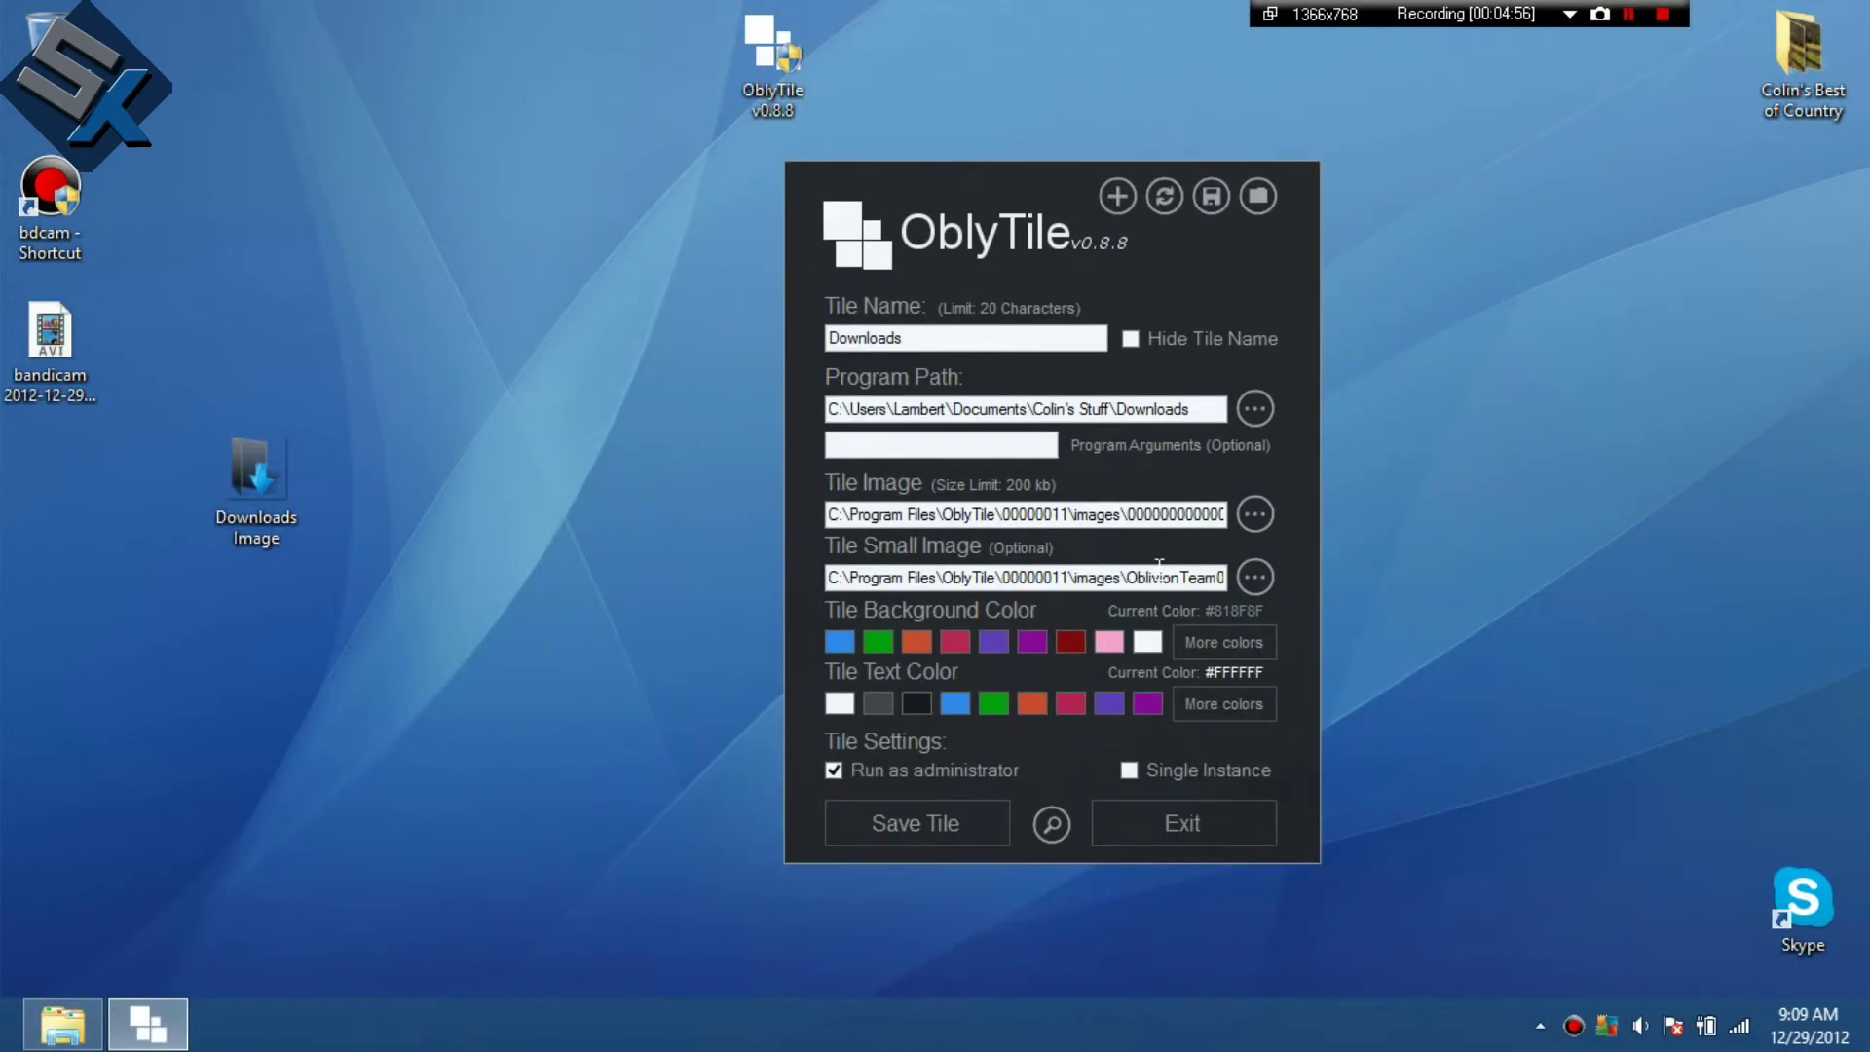
{"action": "left_click", "coordinate": [1208, 812]}
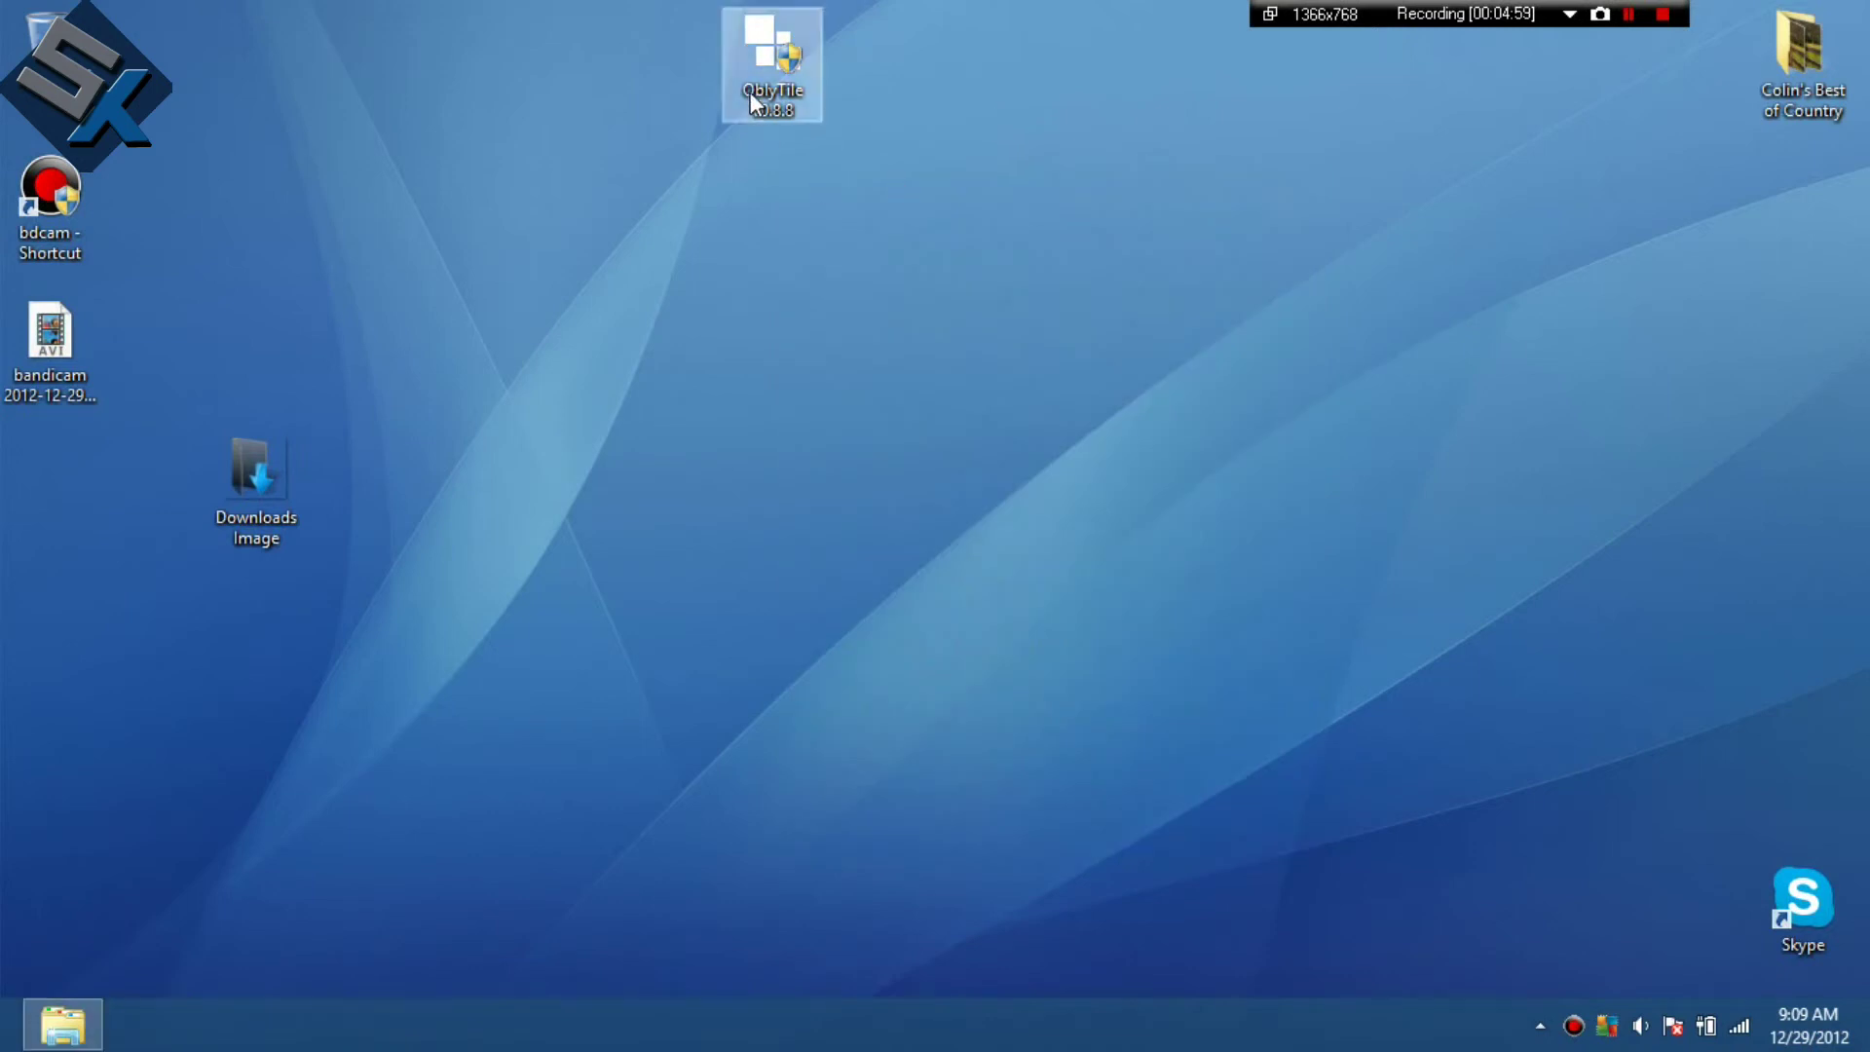
Move the OblyTile shortcut to the desktop's bottom-left corner and check the Start screen.
{"action": "left_click_drag", "start_coordinate": [773, 107], "coordinate": [10, 955]}
{"action": "left_click", "coordinate": [277, 622]}
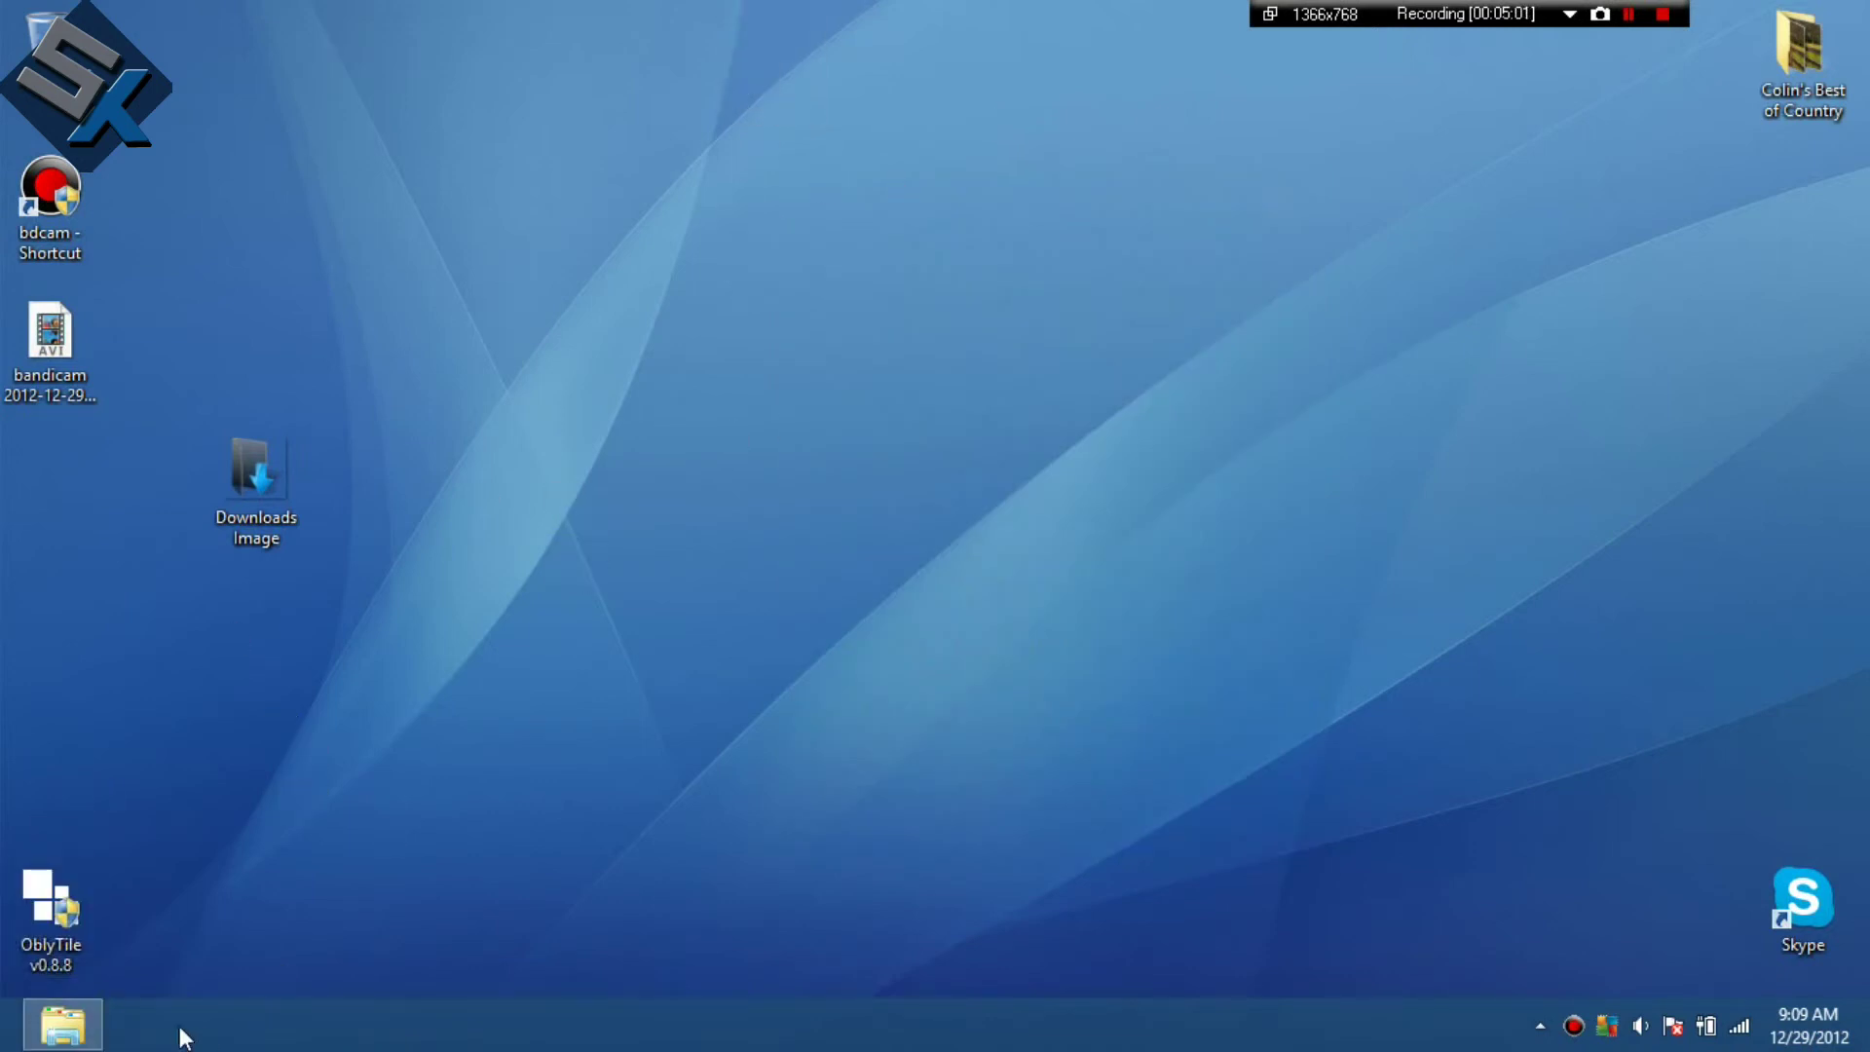
{"action": "left_click", "coordinate": [2, 1049]}
{"action": "scroll", "coordinate": [635, 361], "scroll_direction": "down", "scroll_amount": 5}
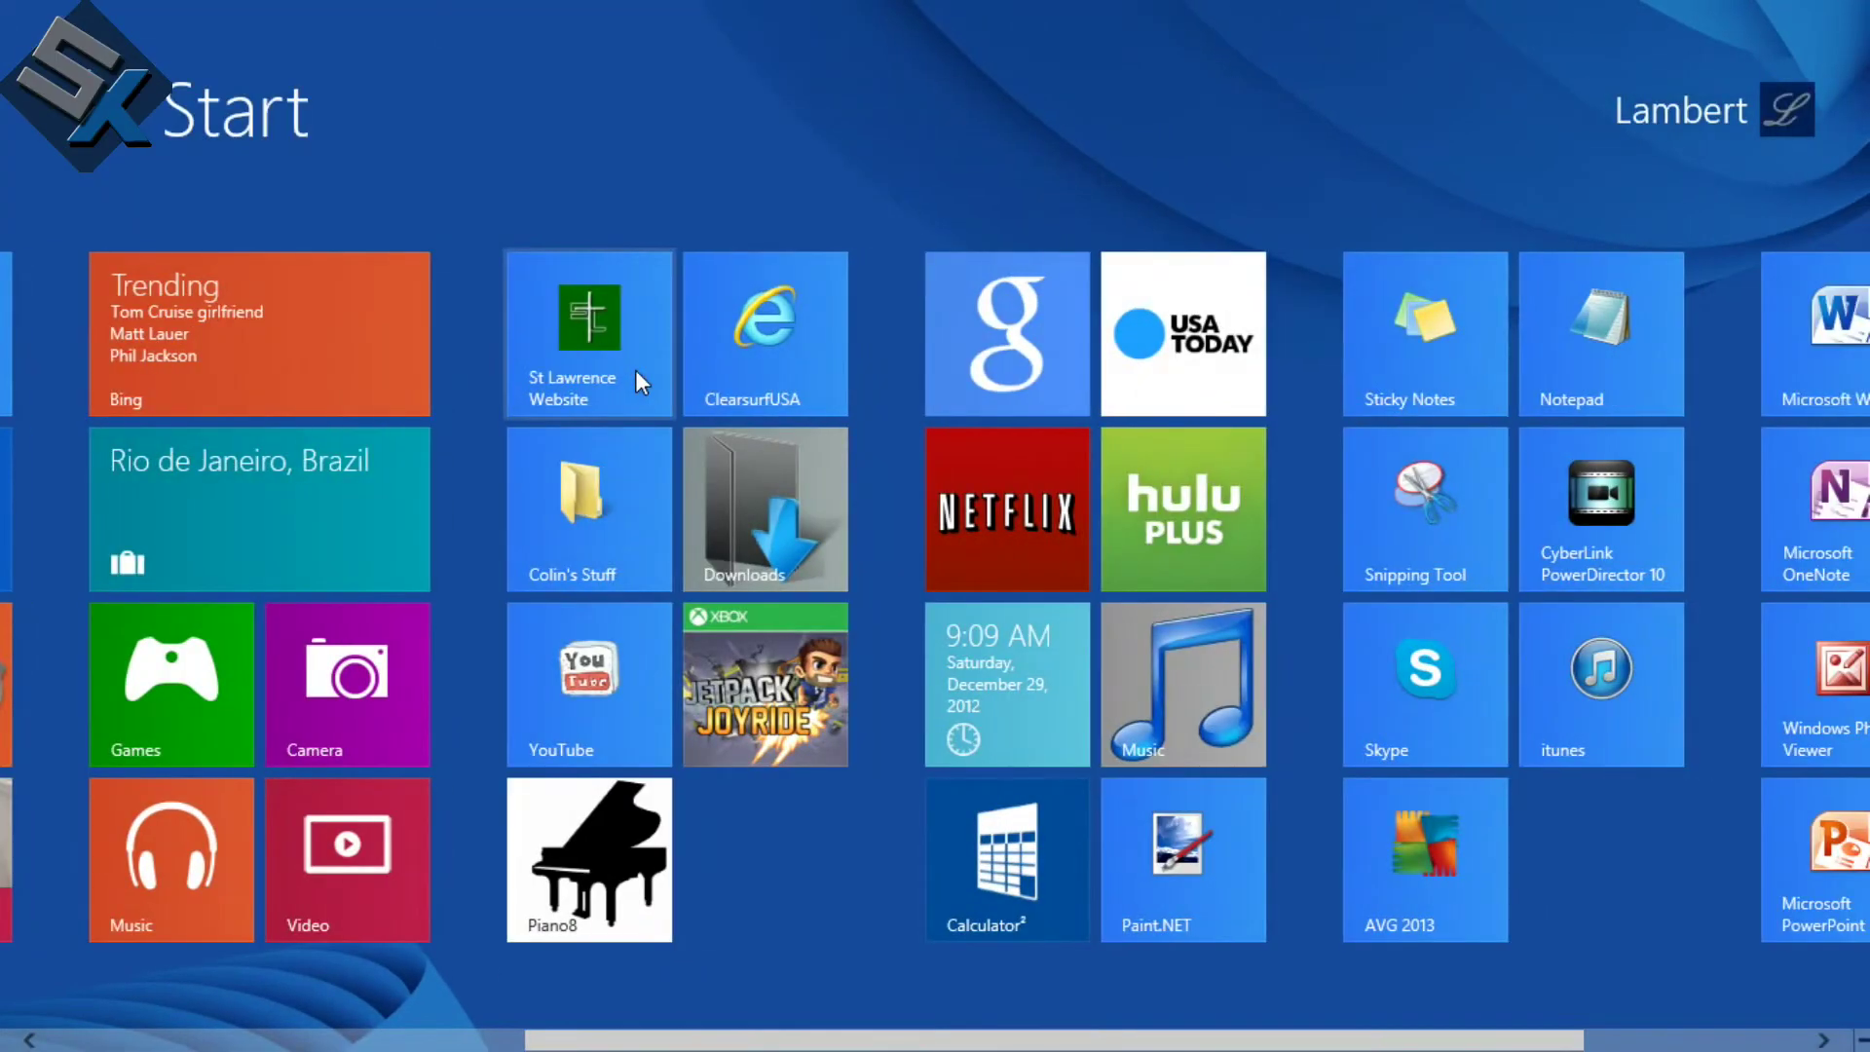
{"action": "scroll", "coordinate": [635, 371], "scroll_direction": "up", "scroll_amount": 5}
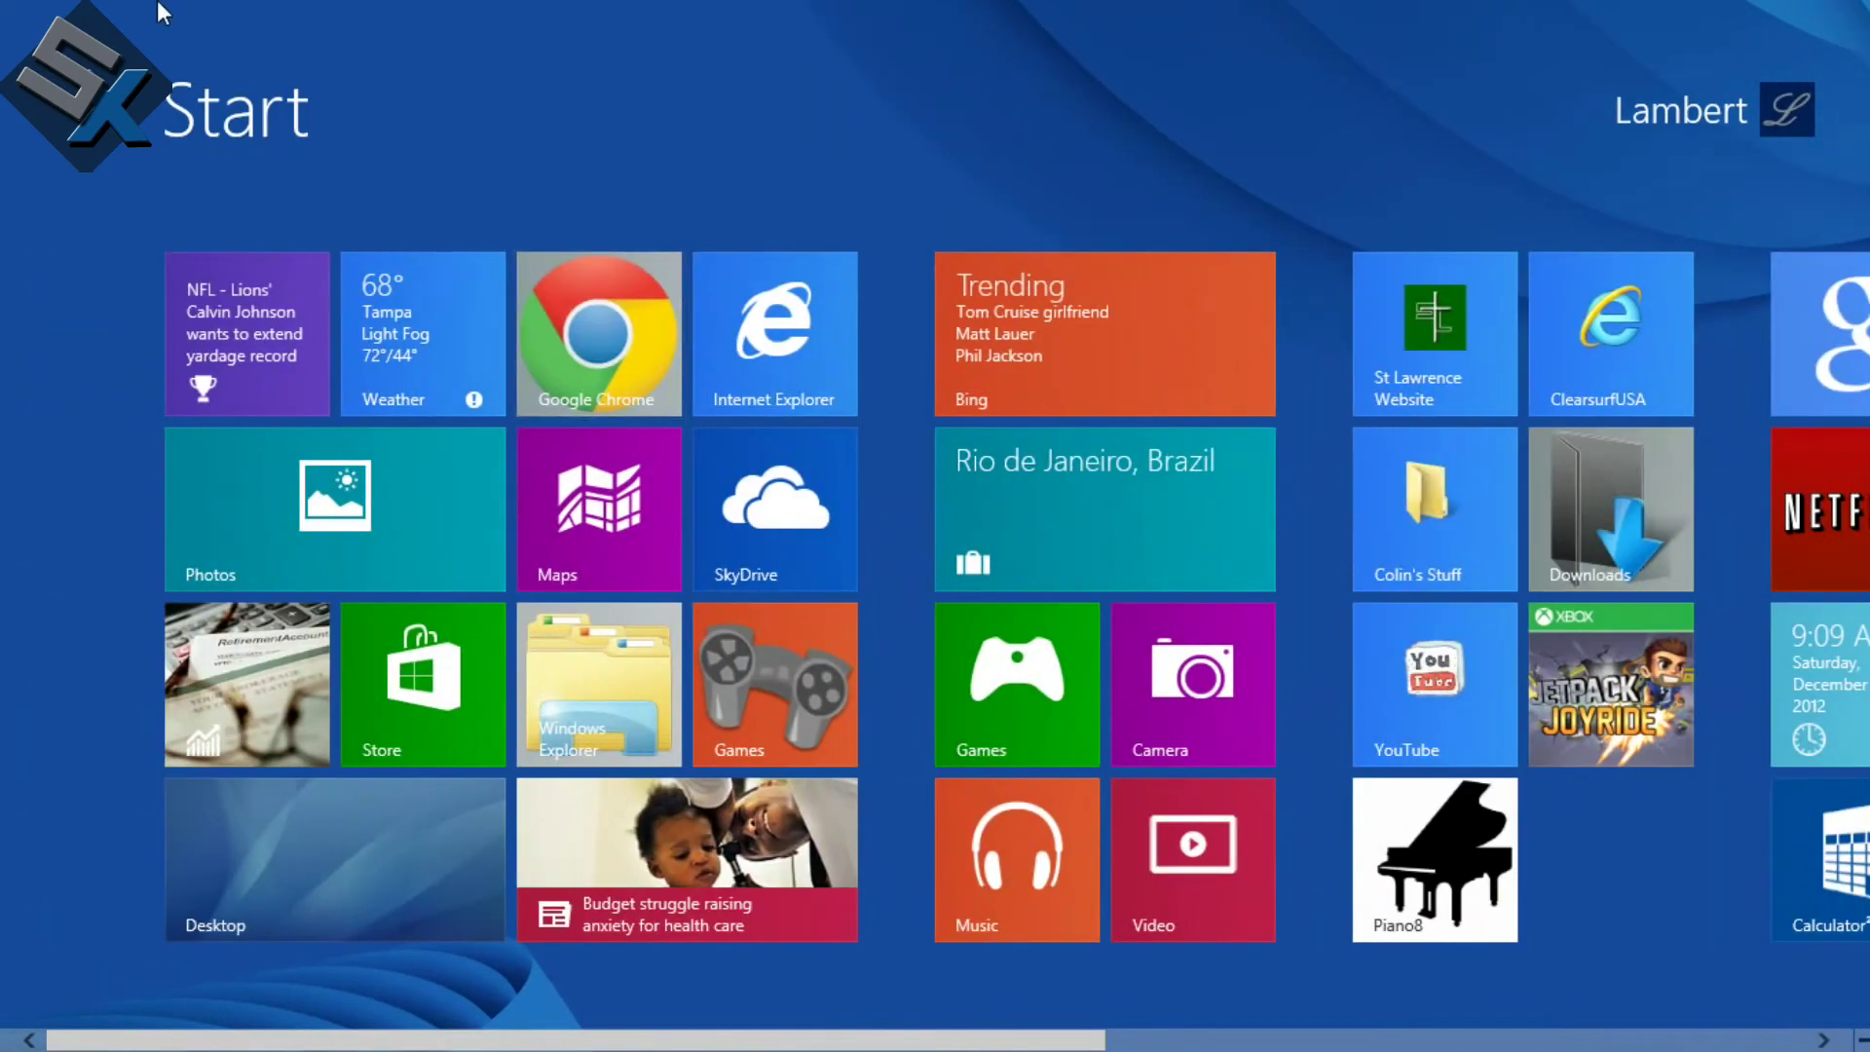
{"action": "left_click", "coordinate": [3, 32]}
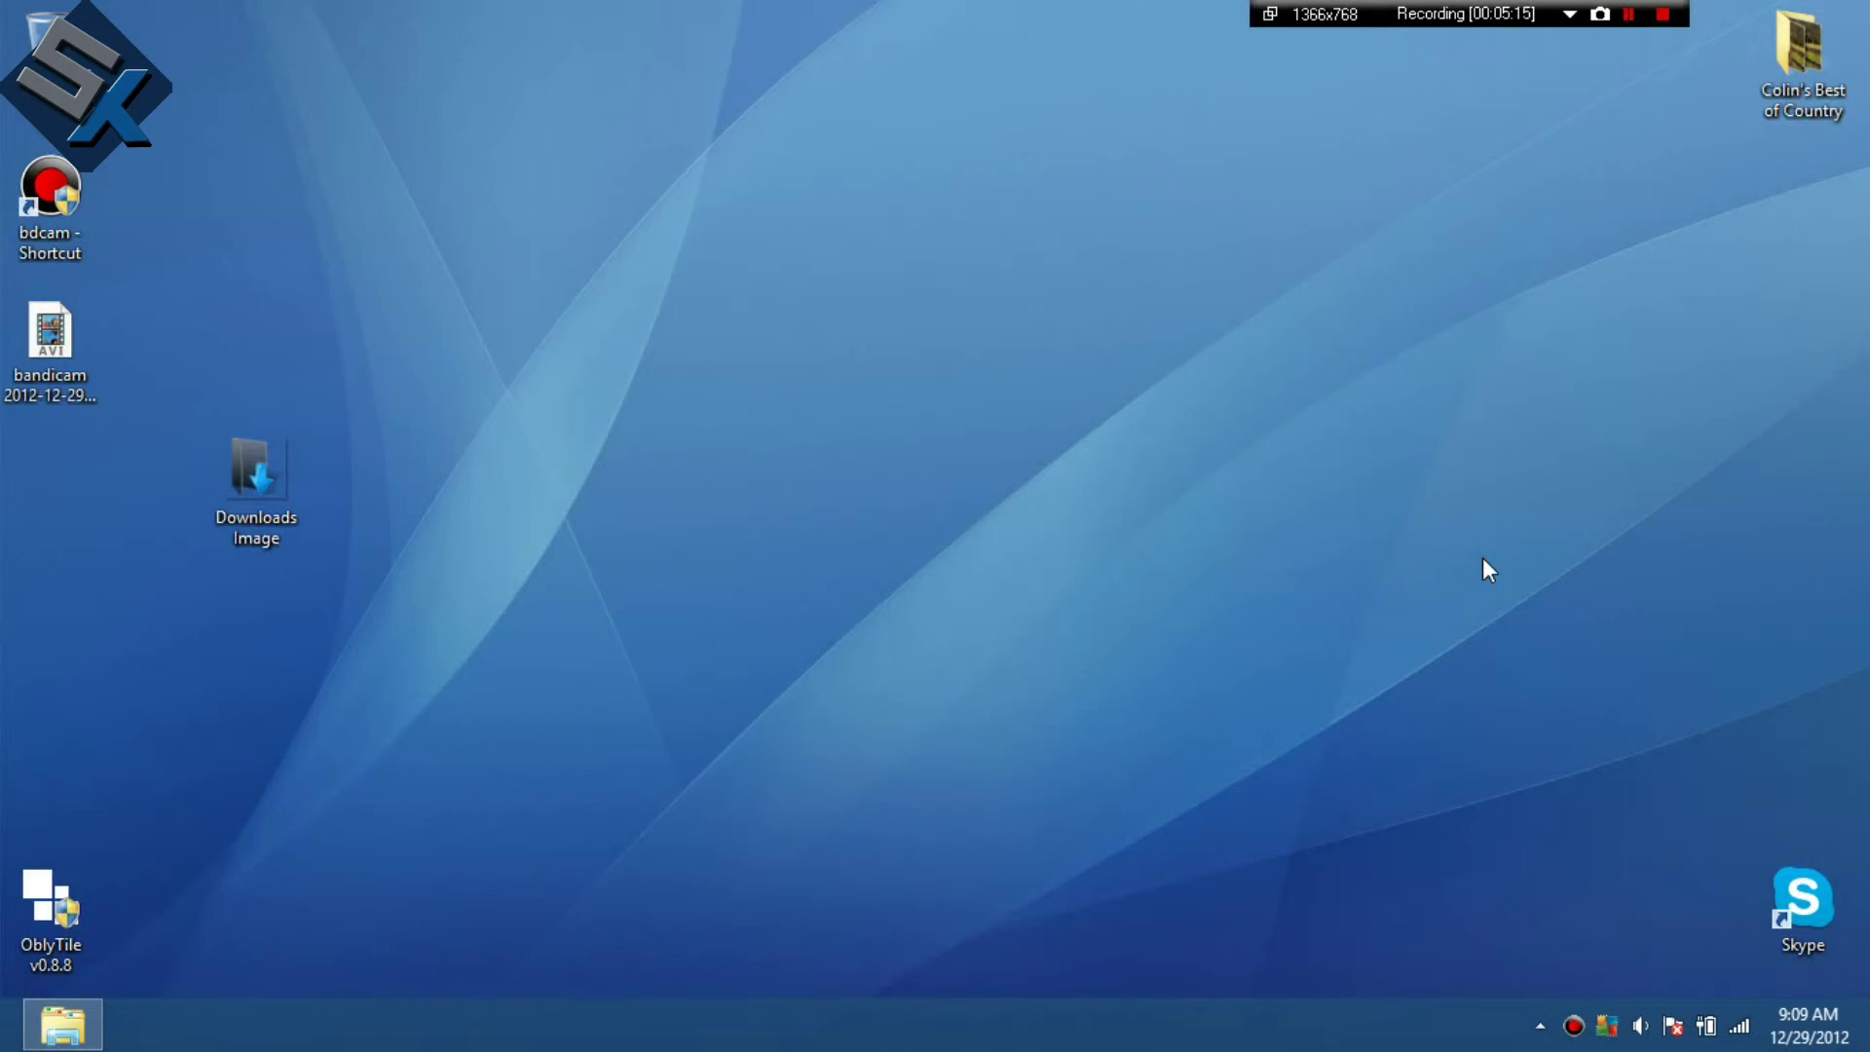
Glance at the hidden notification icons, then recheck the pinned Downloads tile on Start.
{"action": "left_click", "coordinate": [1540, 1026]}
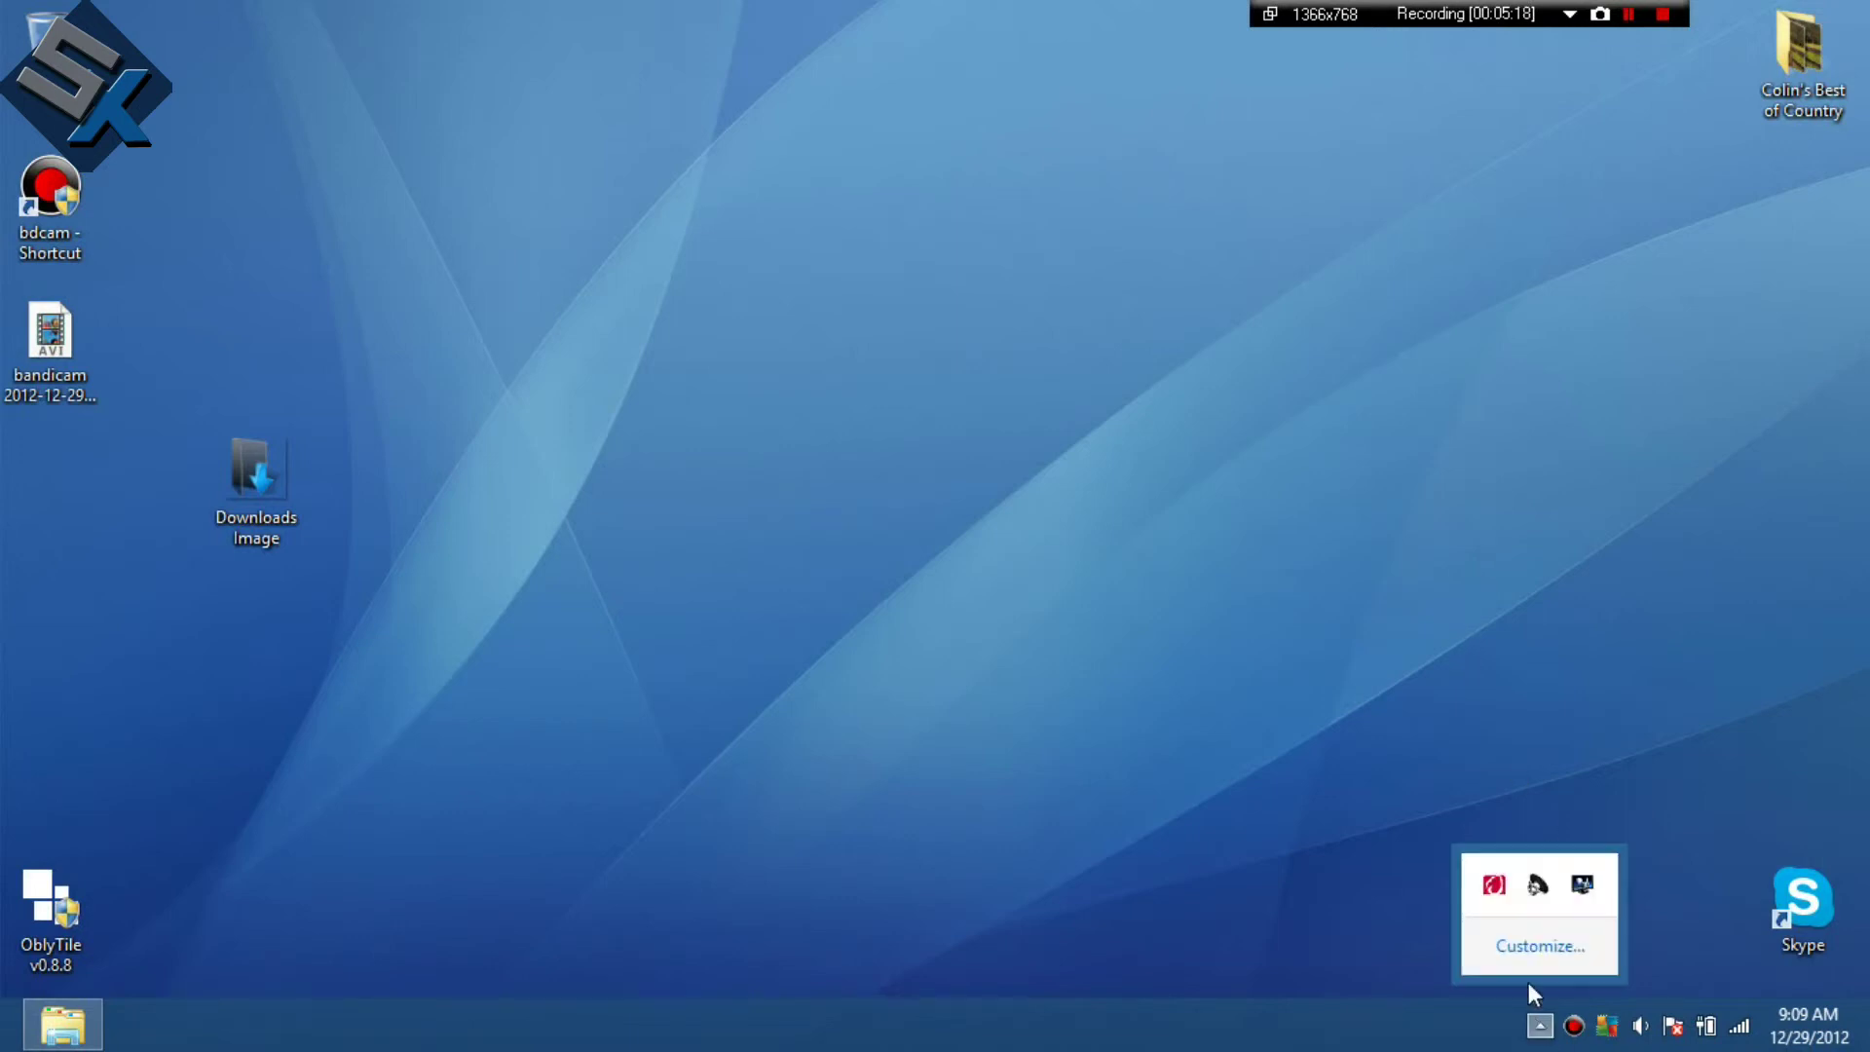
{"action": "left_click", "coordinate": [1388, 684]}
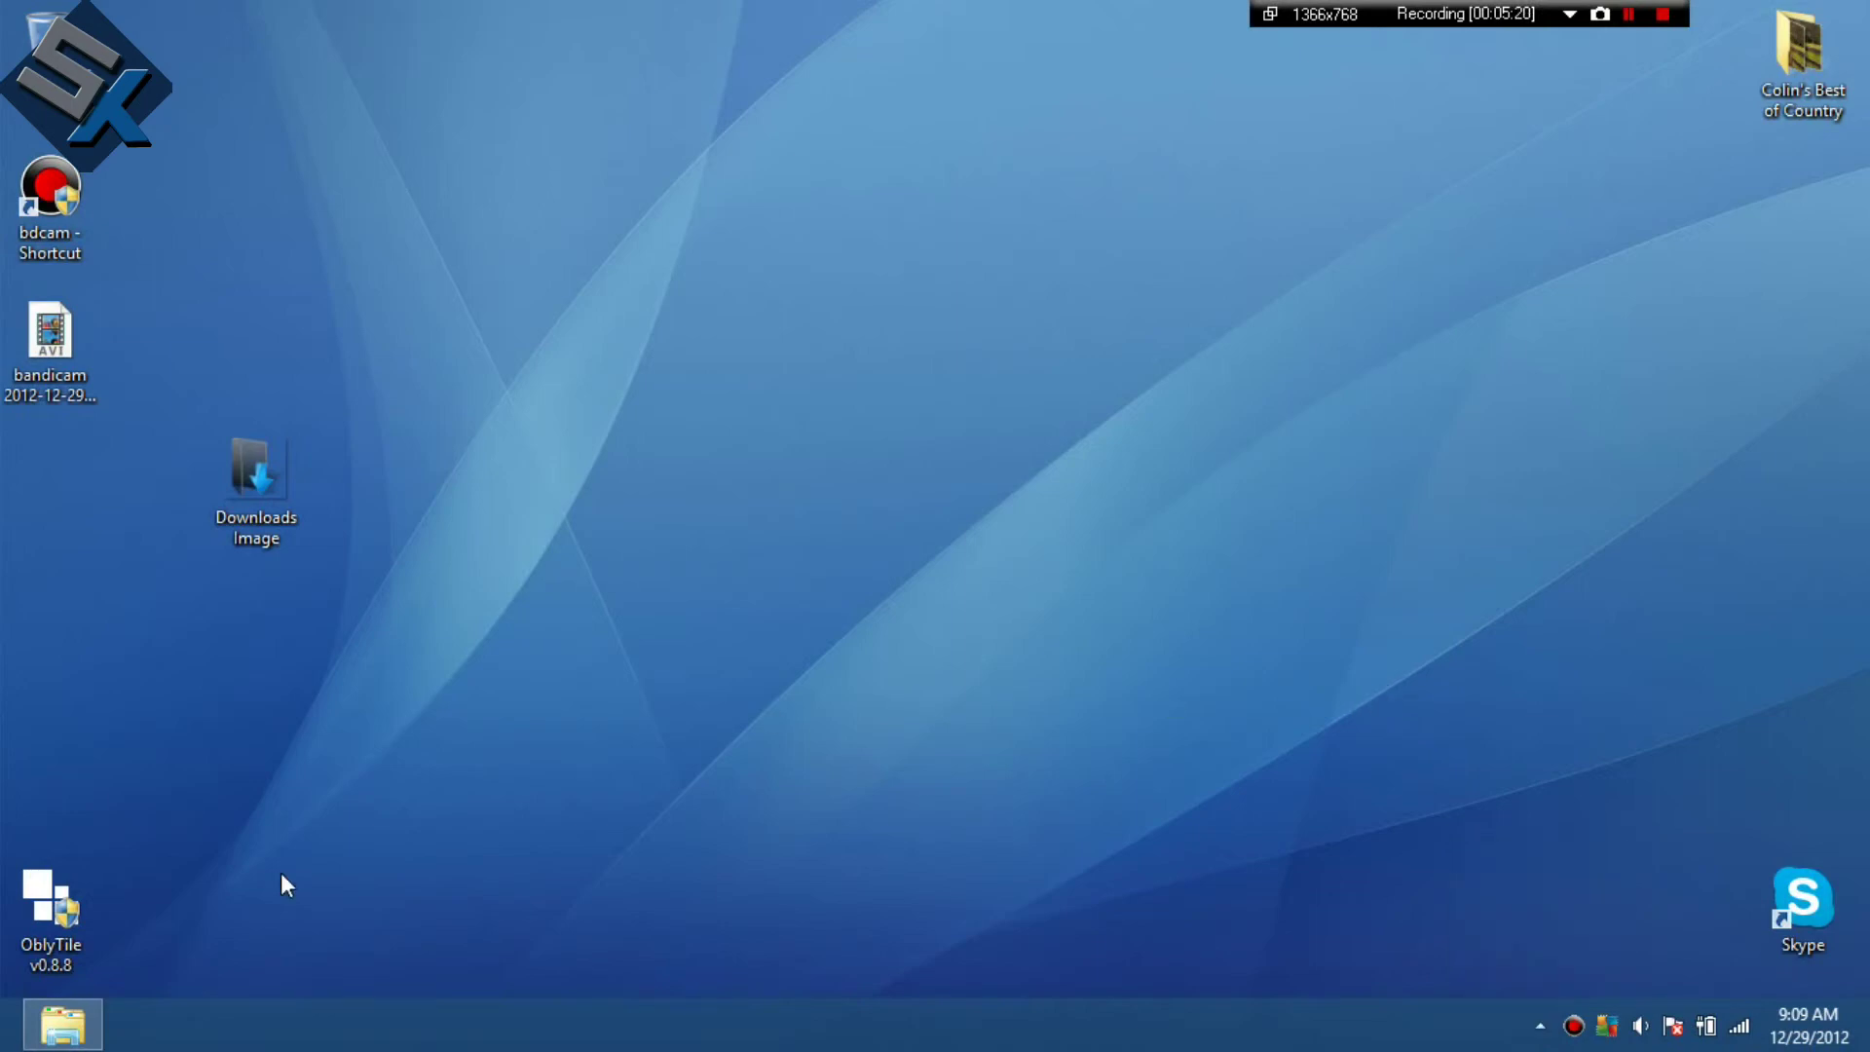
{"action": "left_click", "coordinate": [29, 1023]}
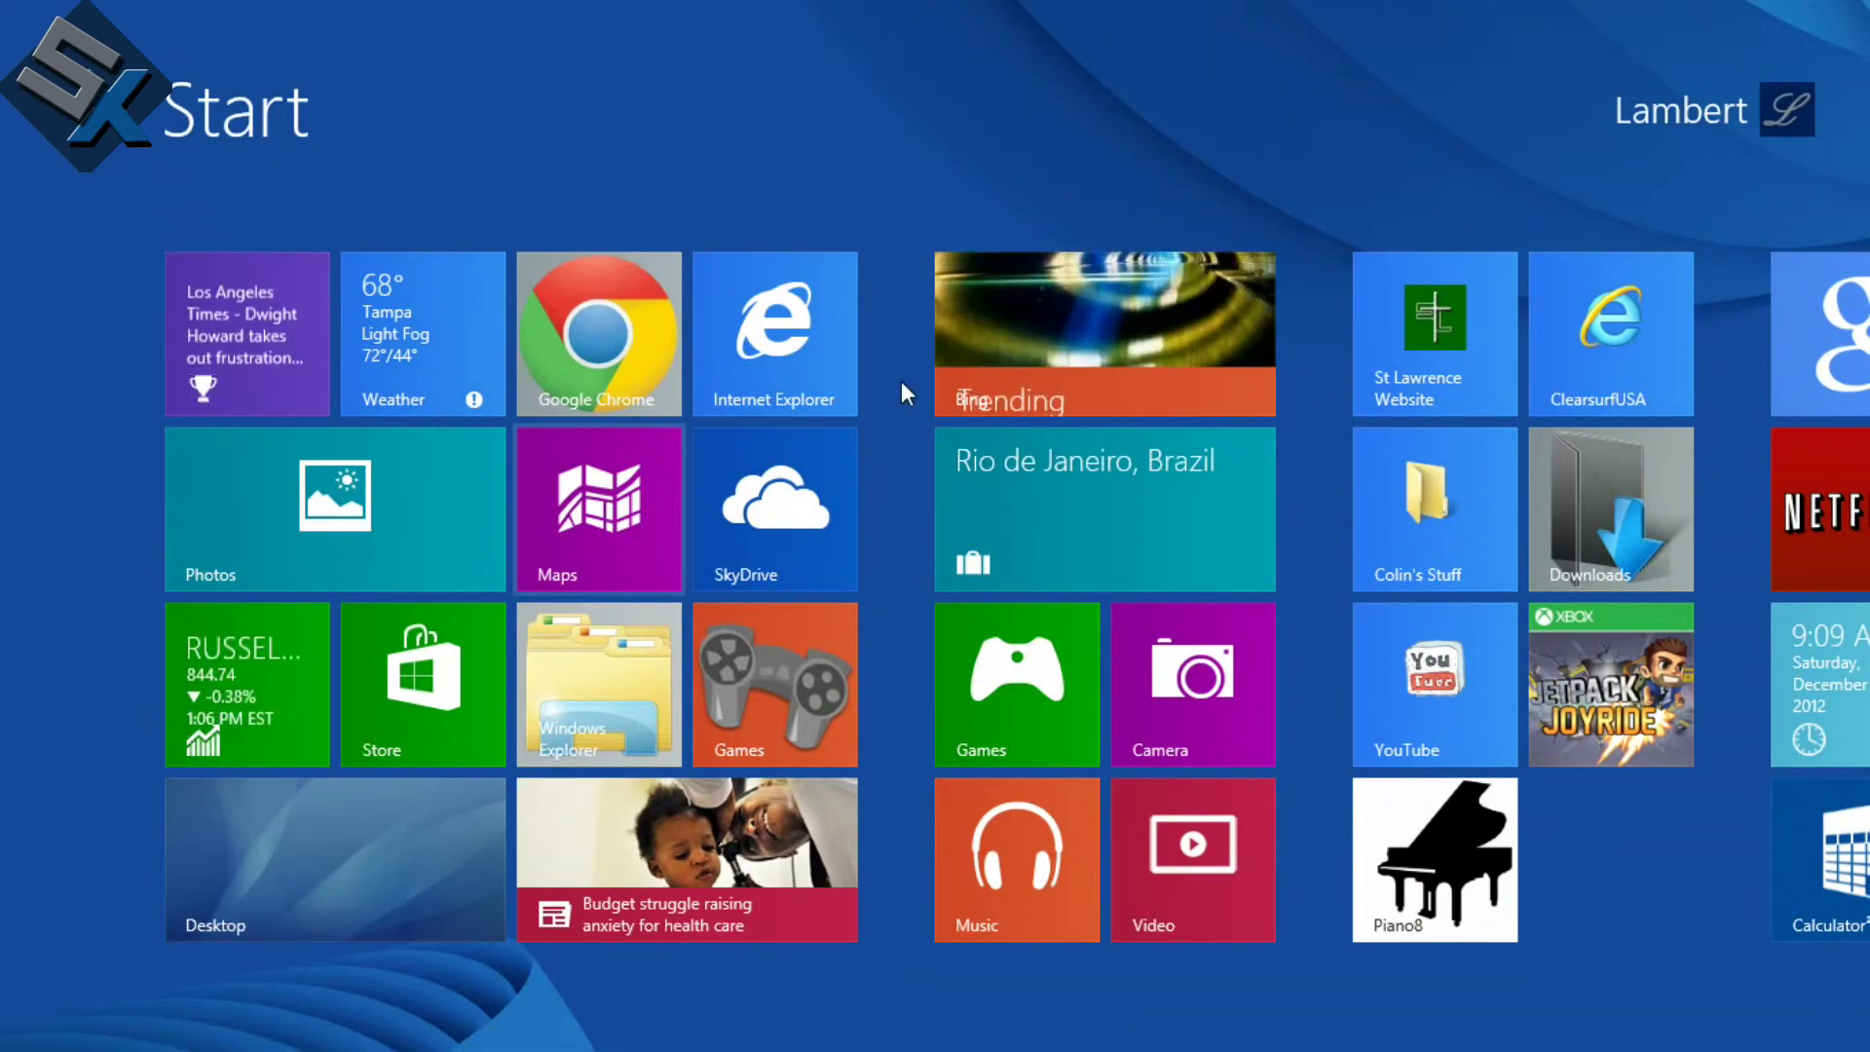
{"action": "left_click", "coordinate": [5, 9]}
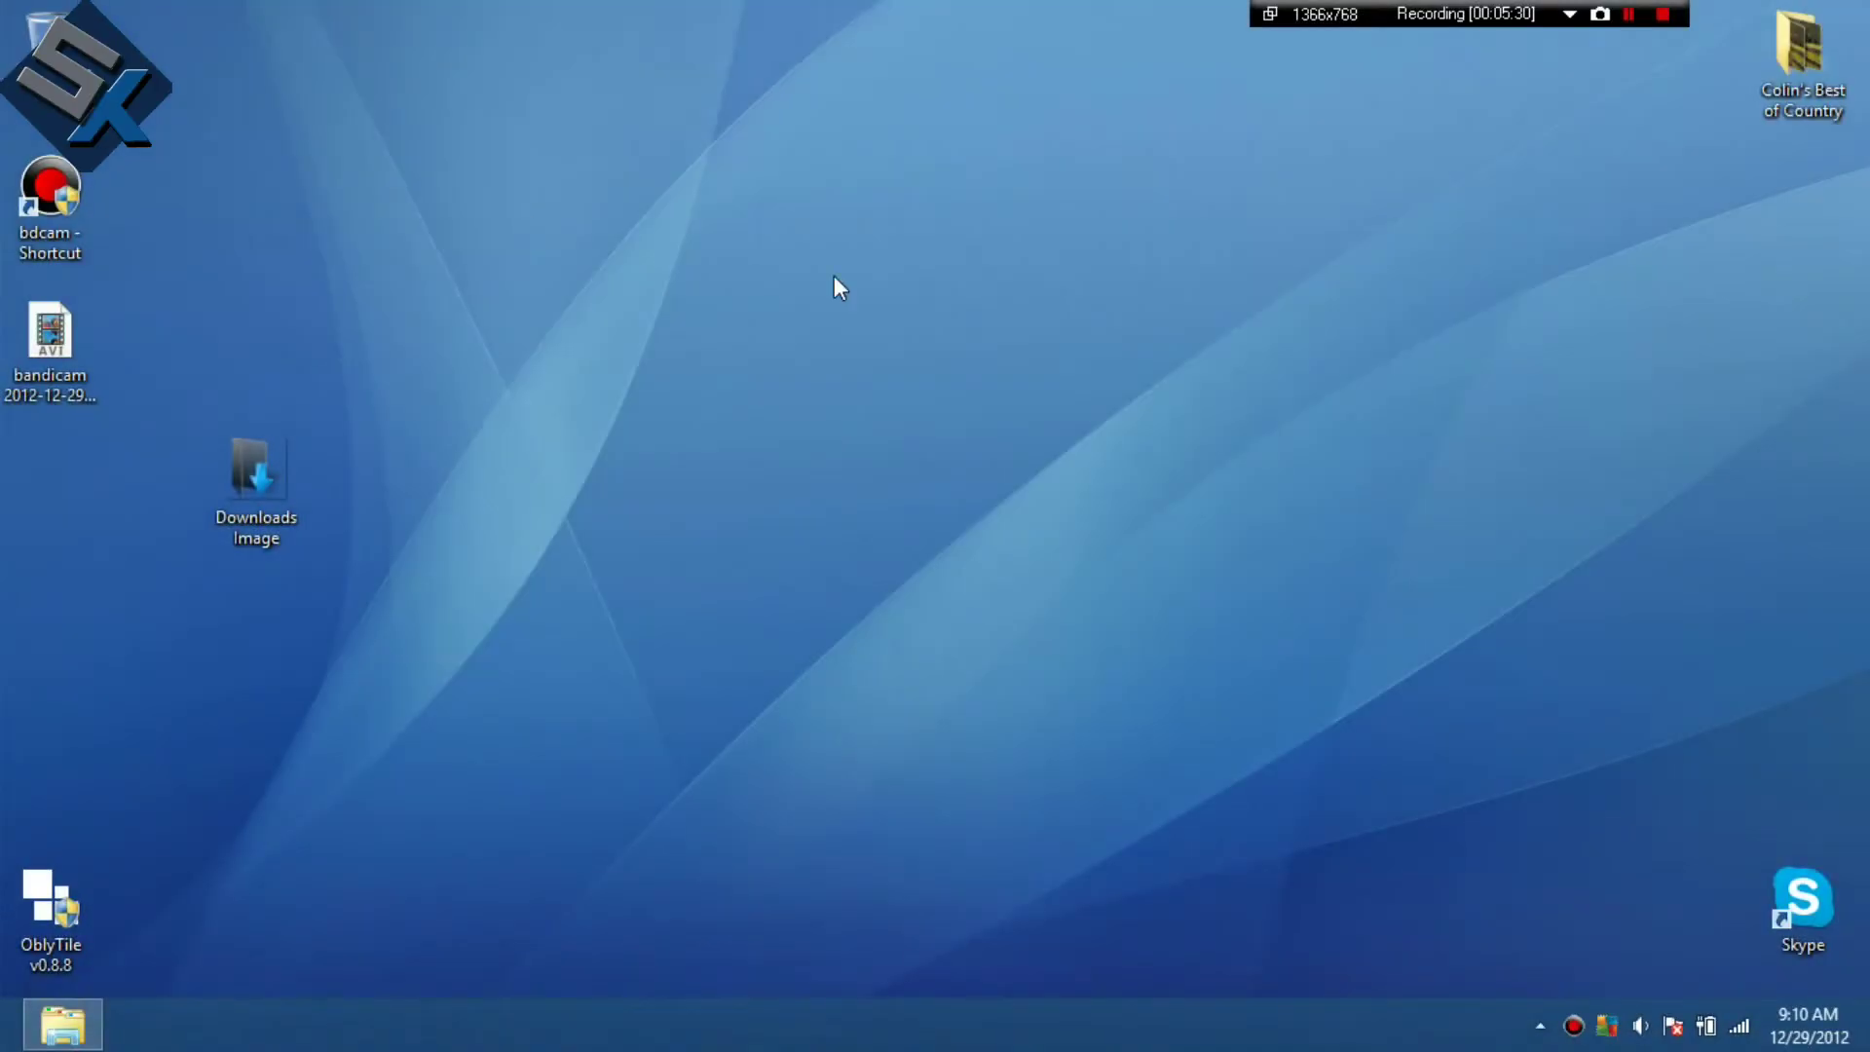